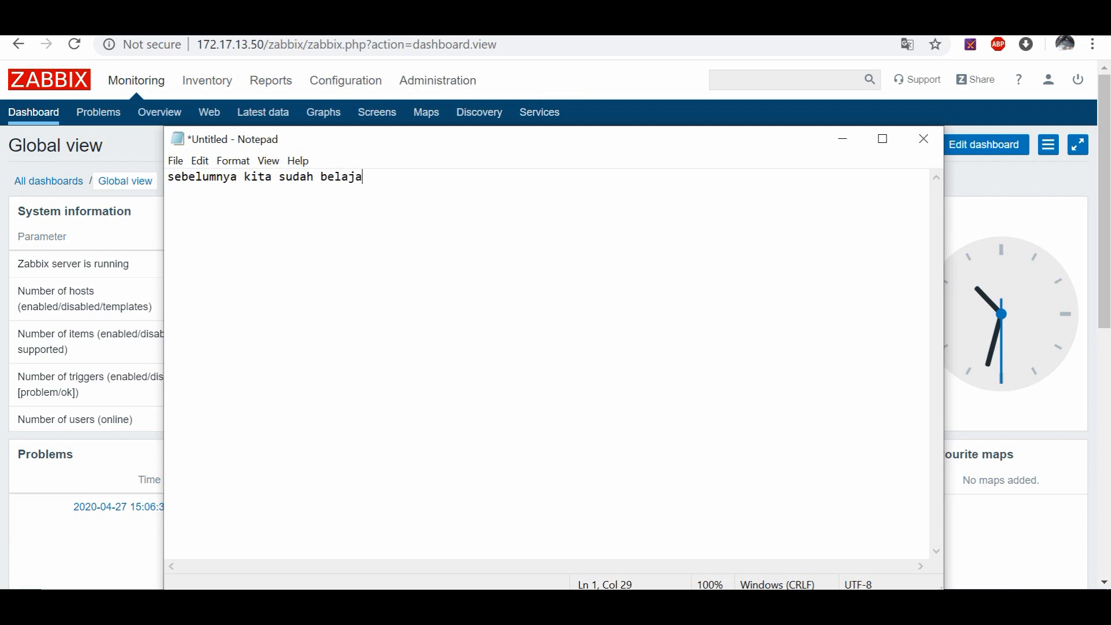
Step: Complete the note's first line so it reads "sebelumnya kita sudah belajar cara install zabbix dan alert email"
type("r cara install")
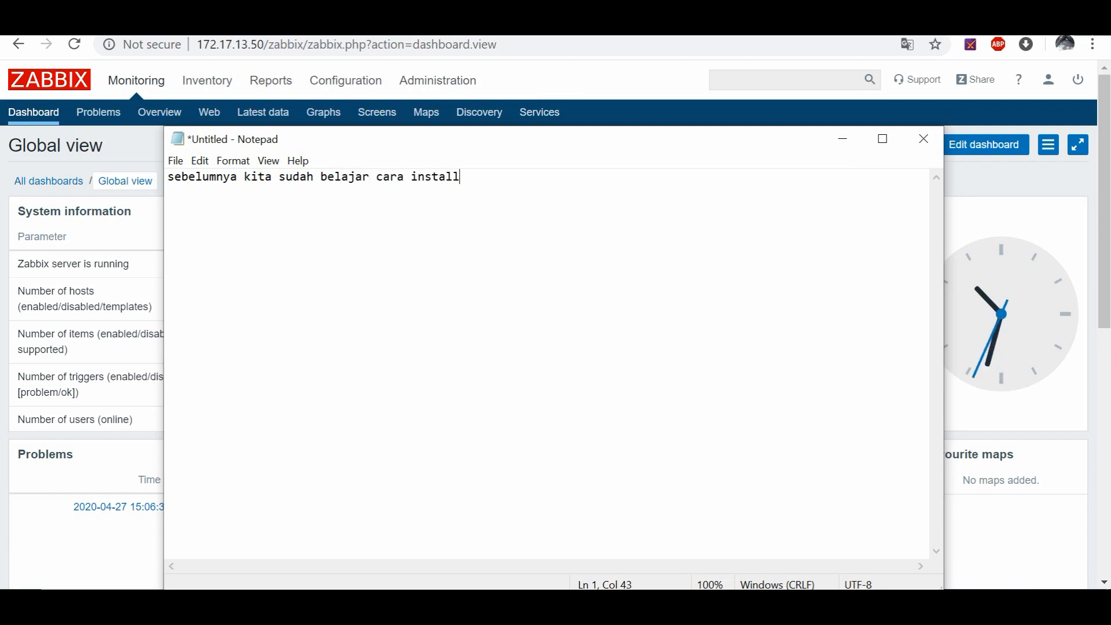
type(" zabbix ")
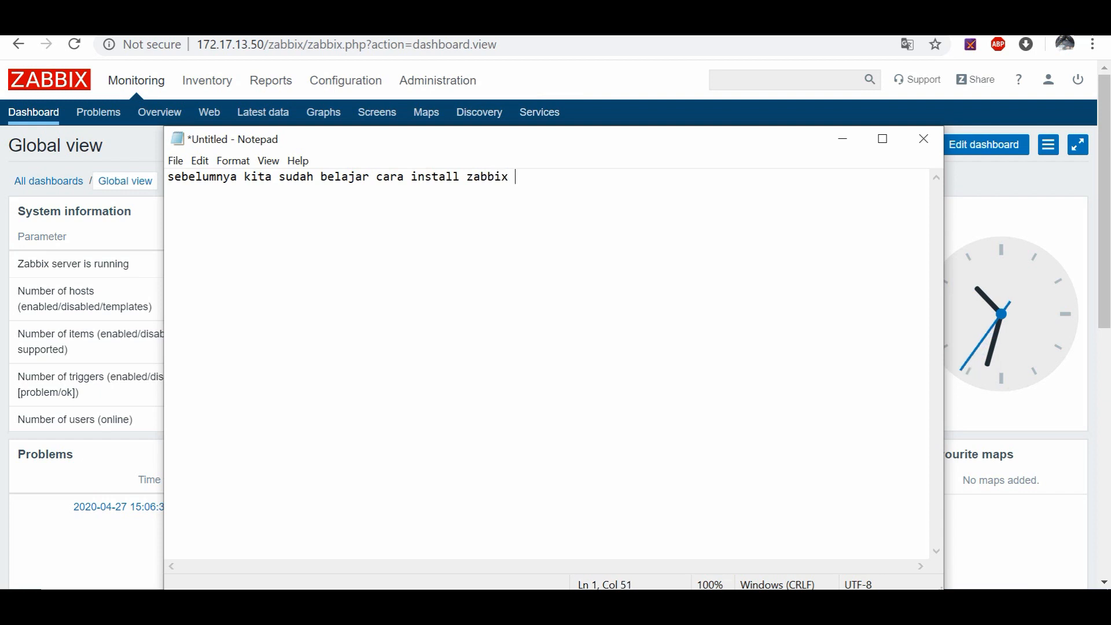
type("dan alae")
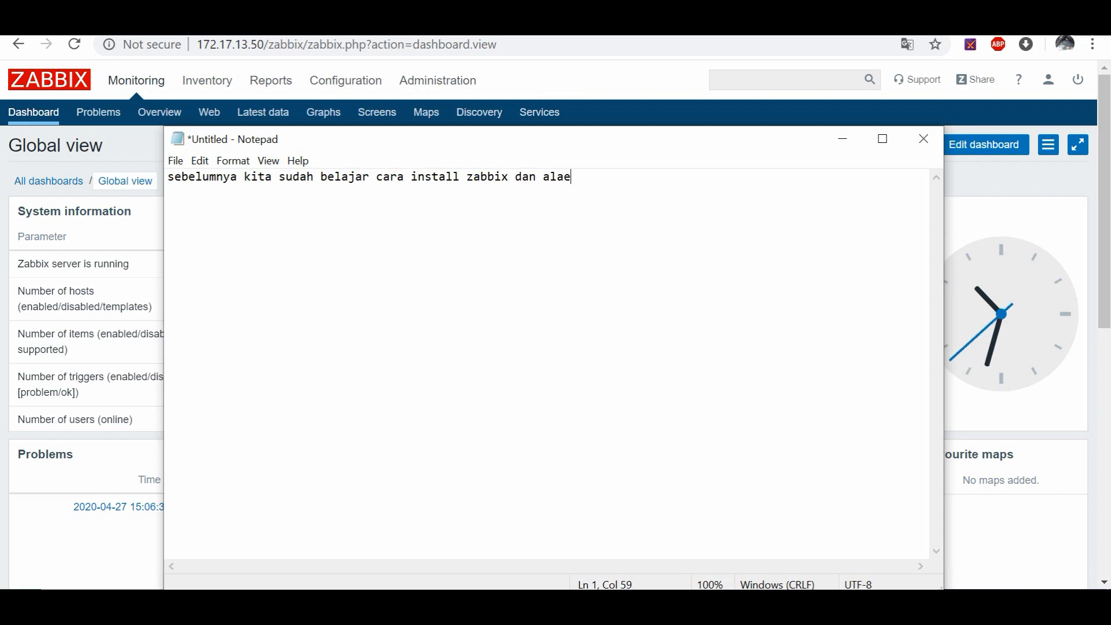
key("BackSpace")
key("BackSpace")
type("ert")
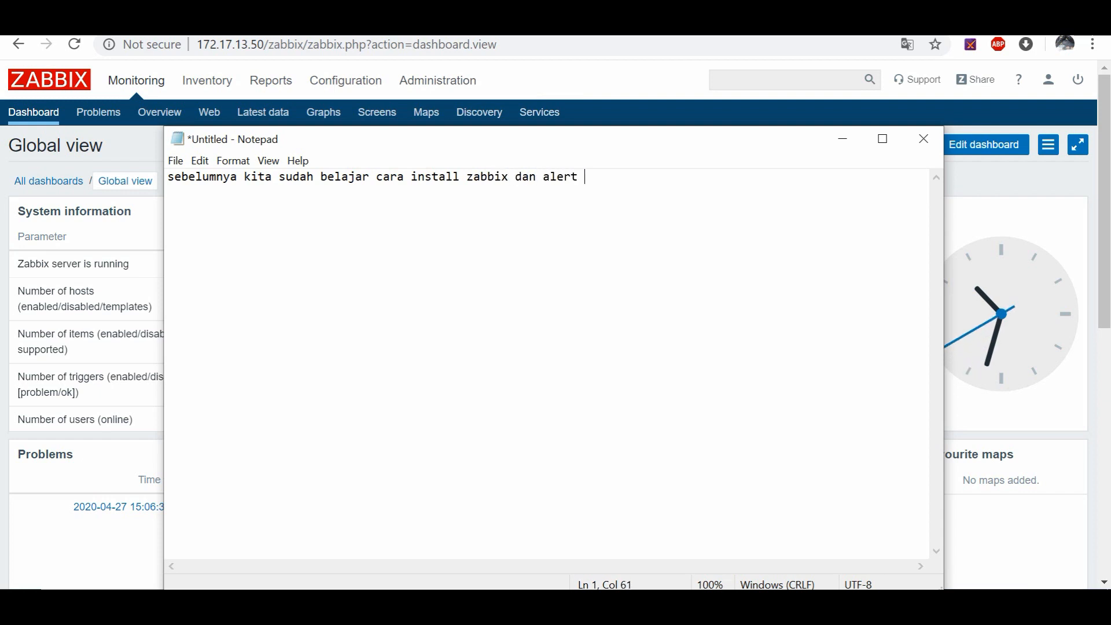
type(" email")
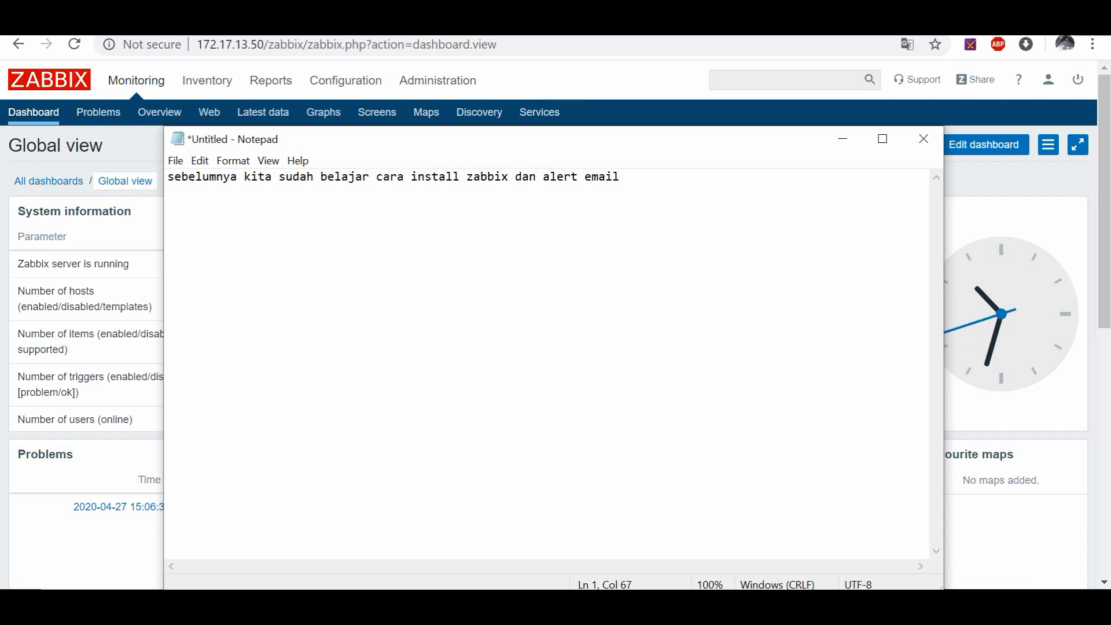
Step: Add a second line, separated by a blank one, reading "sekarang mari kita belajar cara monitoring agent di windows server"
type("sekarang ")
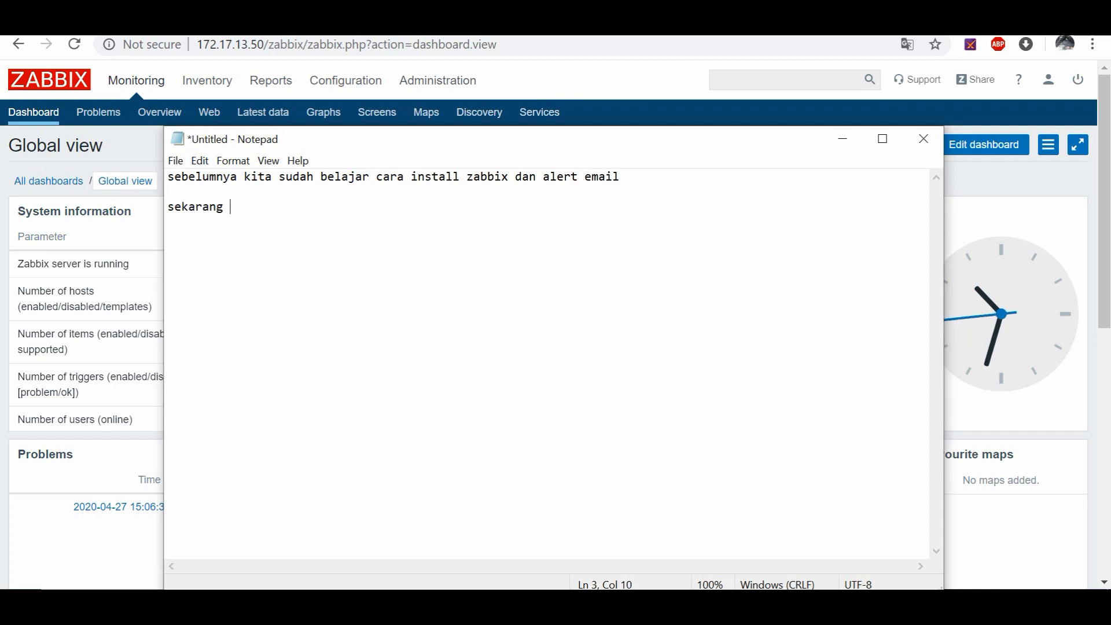
type("mari kita be")
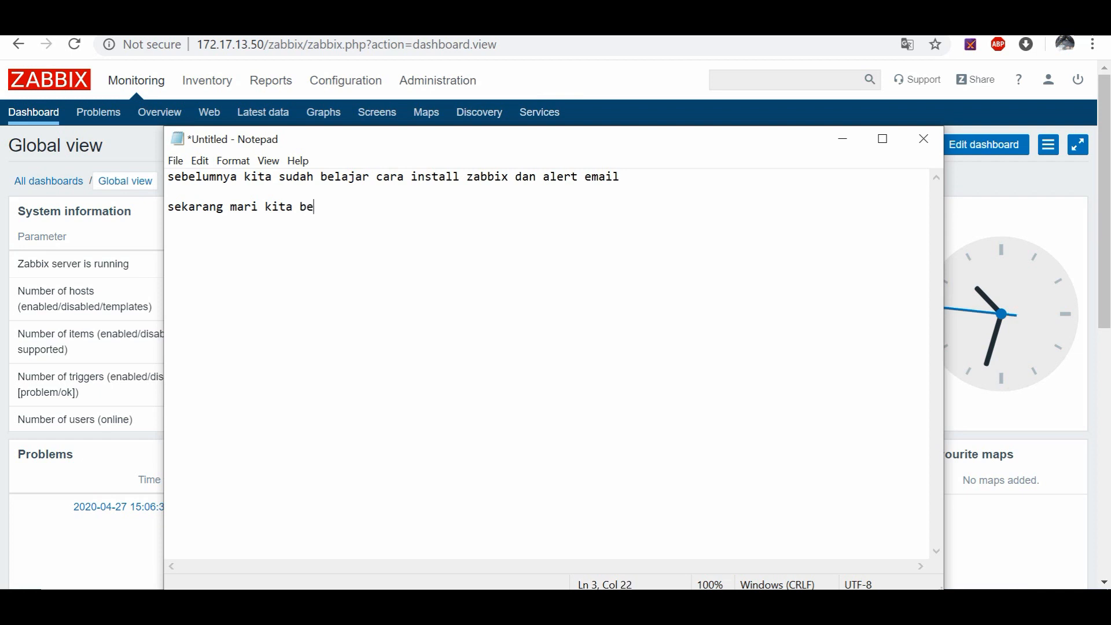
type("lajar cara ")
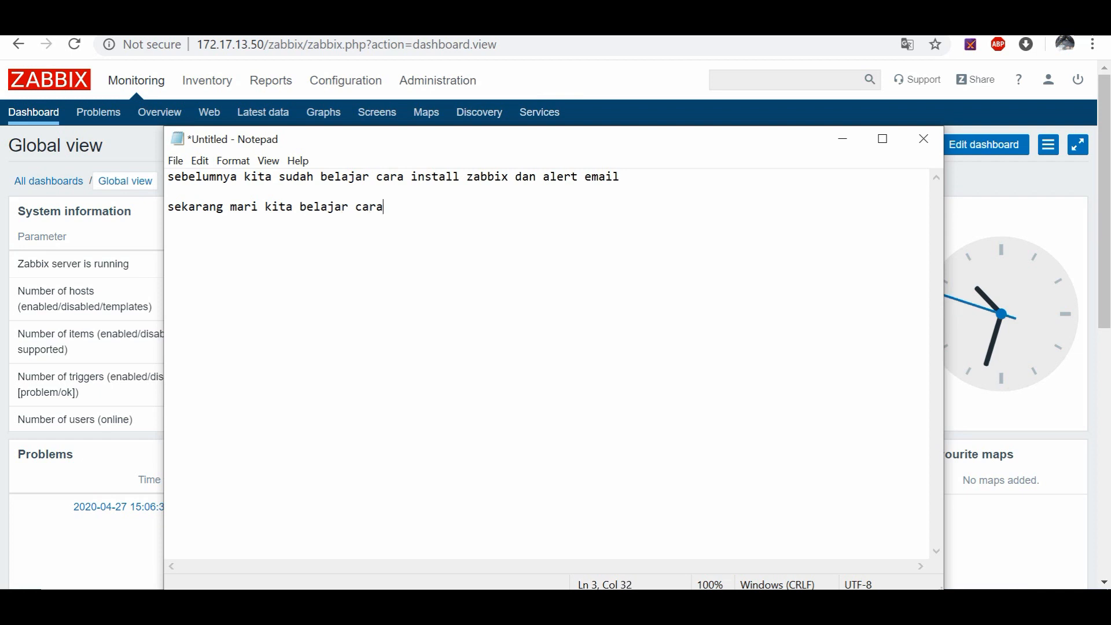
type("monito")
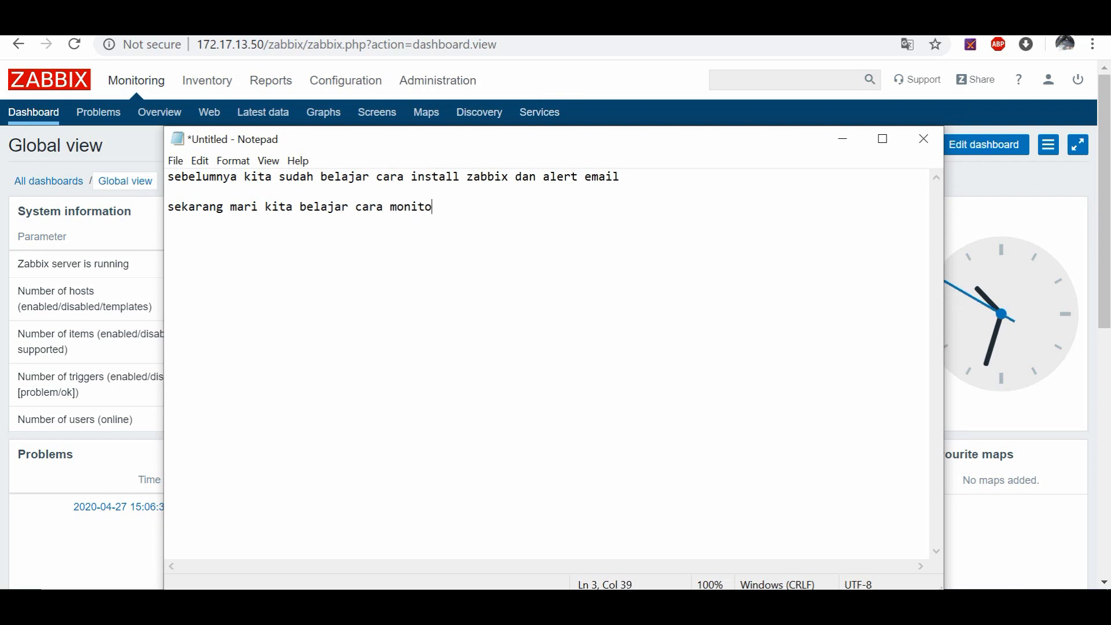
type("ring agent ")
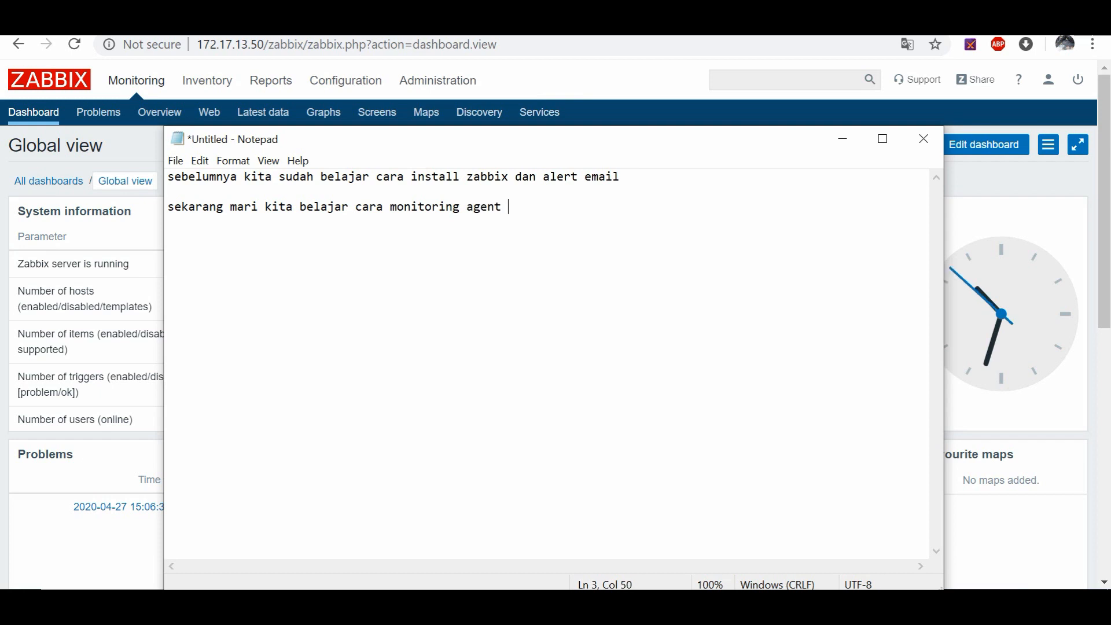
type("di w")
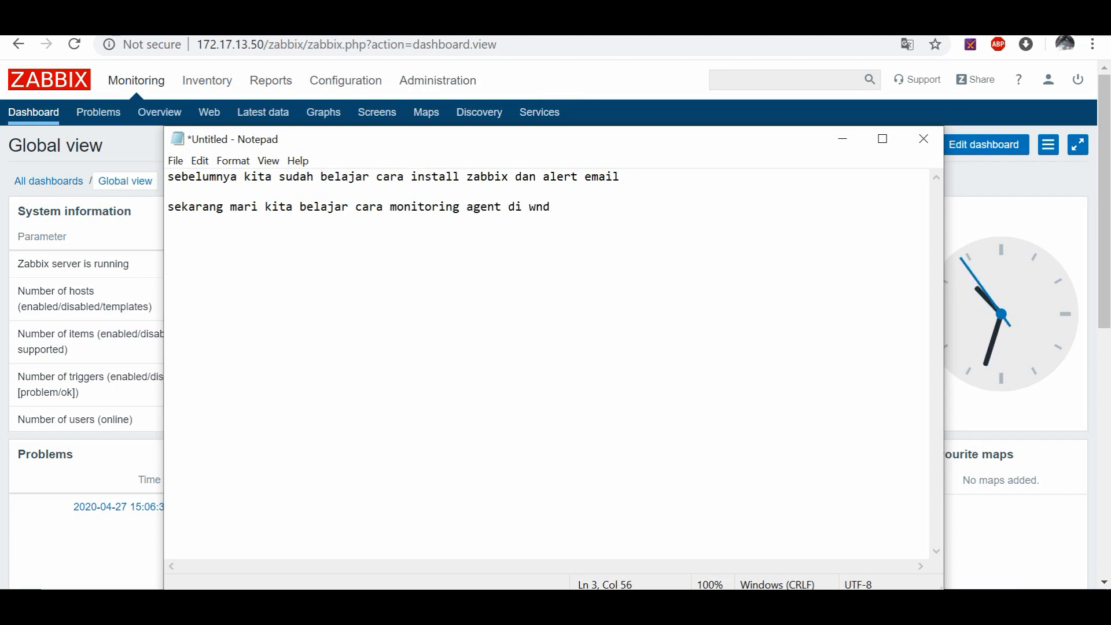
type("in")
type("dows s")
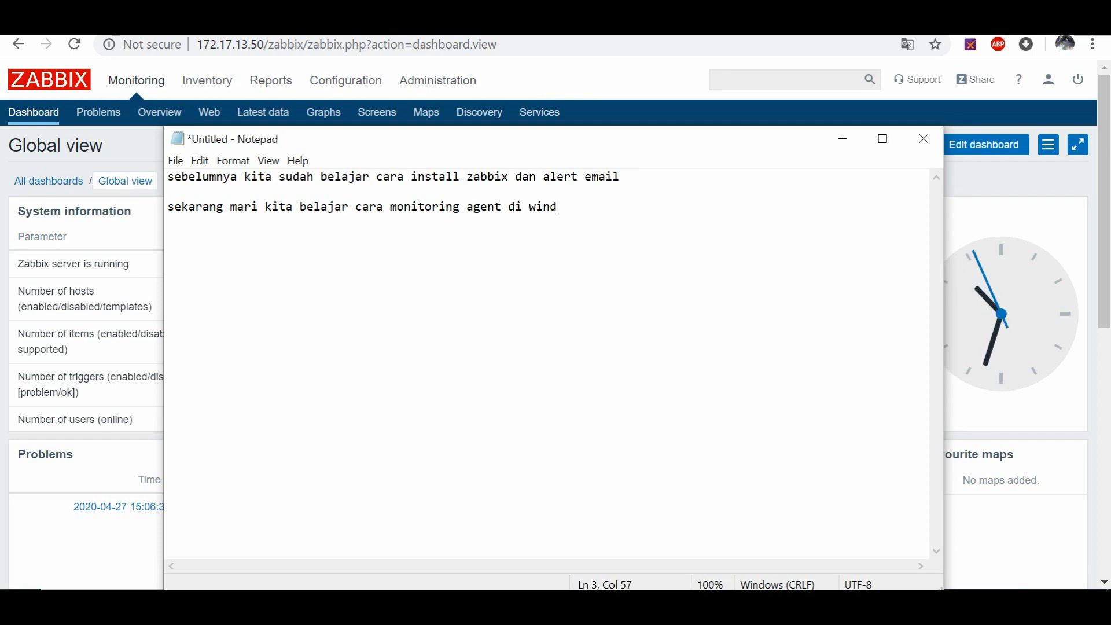
type("erver")
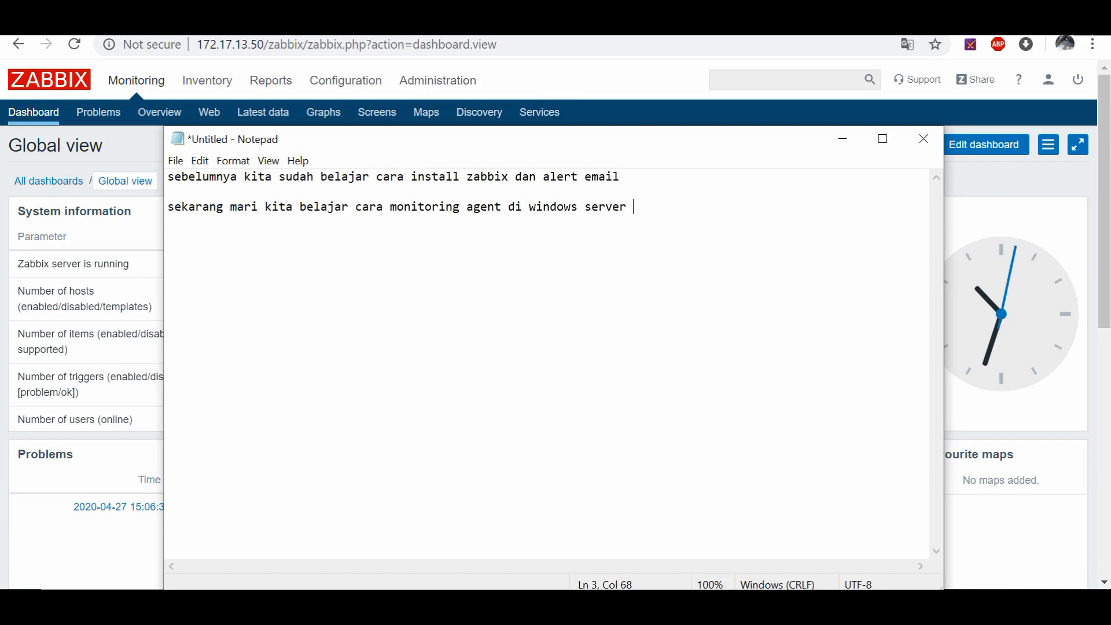
Step: Add the first instruction below the introduction, reading "1.install zabbix agent dulu"
key("Return")
type("1")
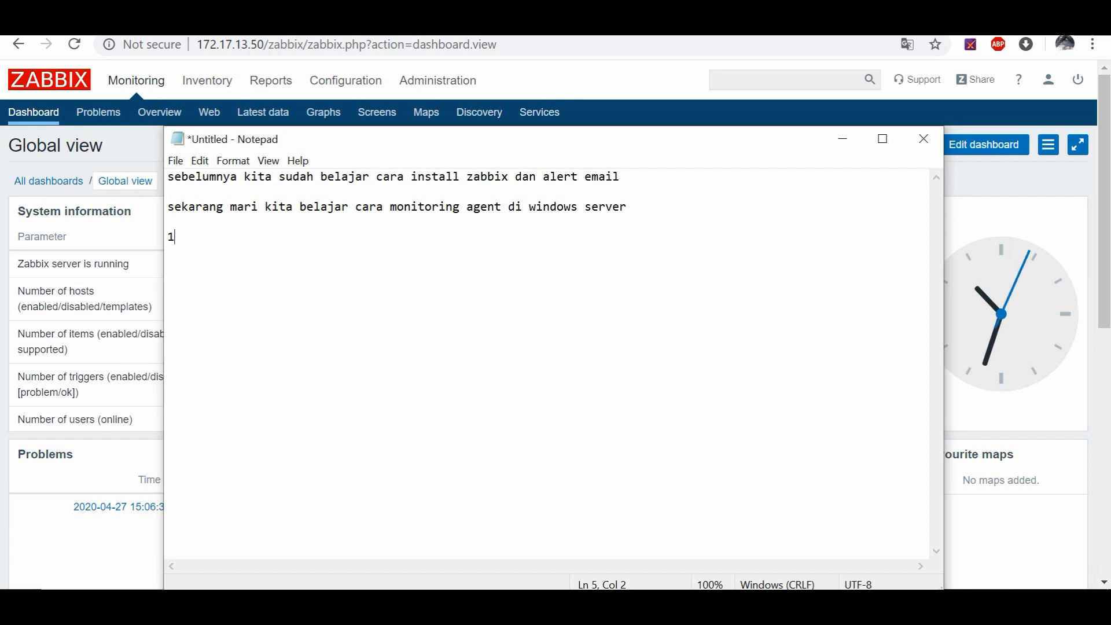
type(".buka")
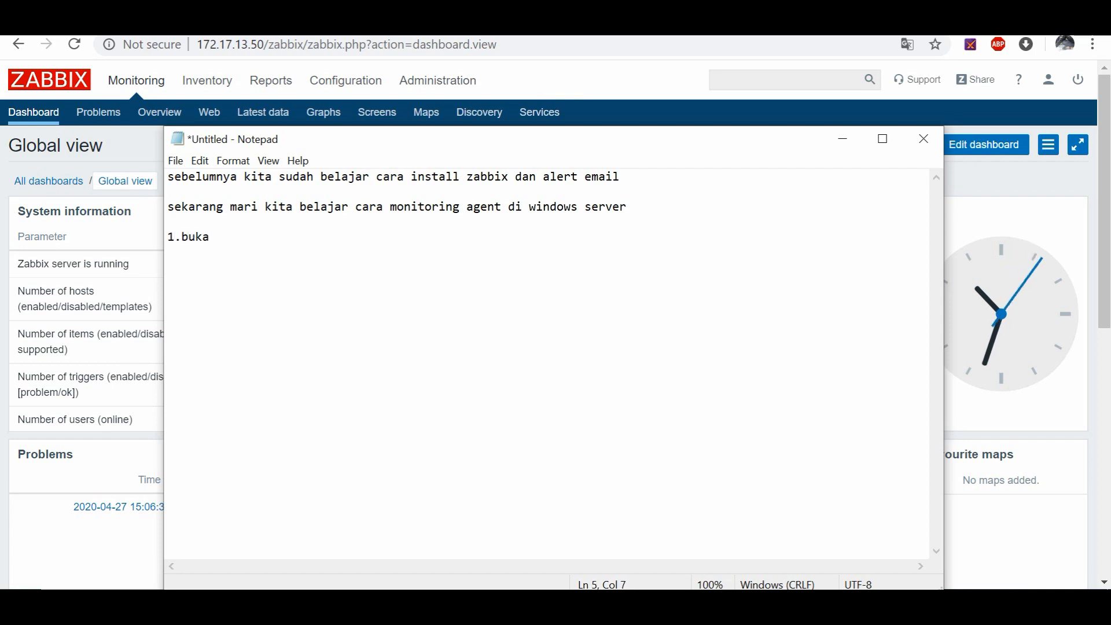
key("BackSpace")
key("BackSpace")
key("BackSpace")
key("BackSpace")
type("i")
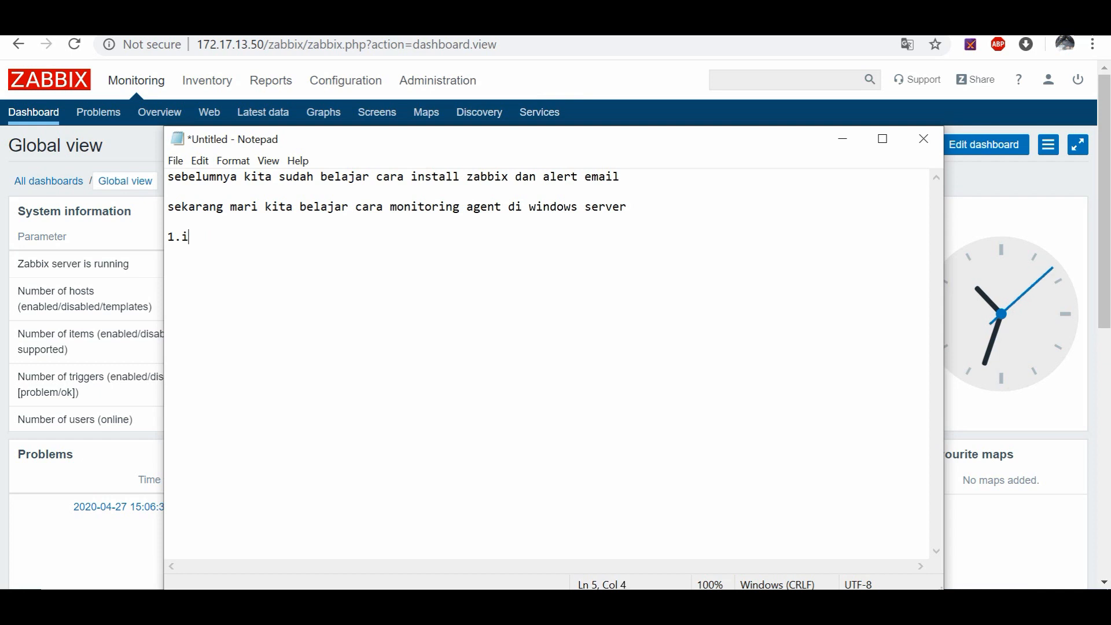
type("nstal")
key("BackSpace")
type("all")
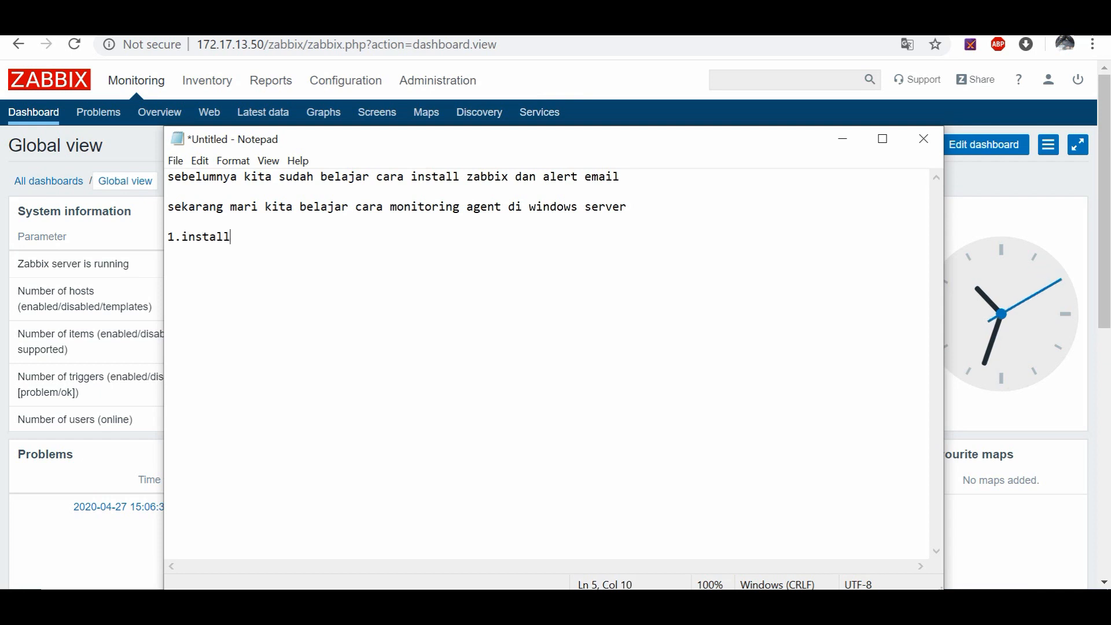
type(" zabbix a")
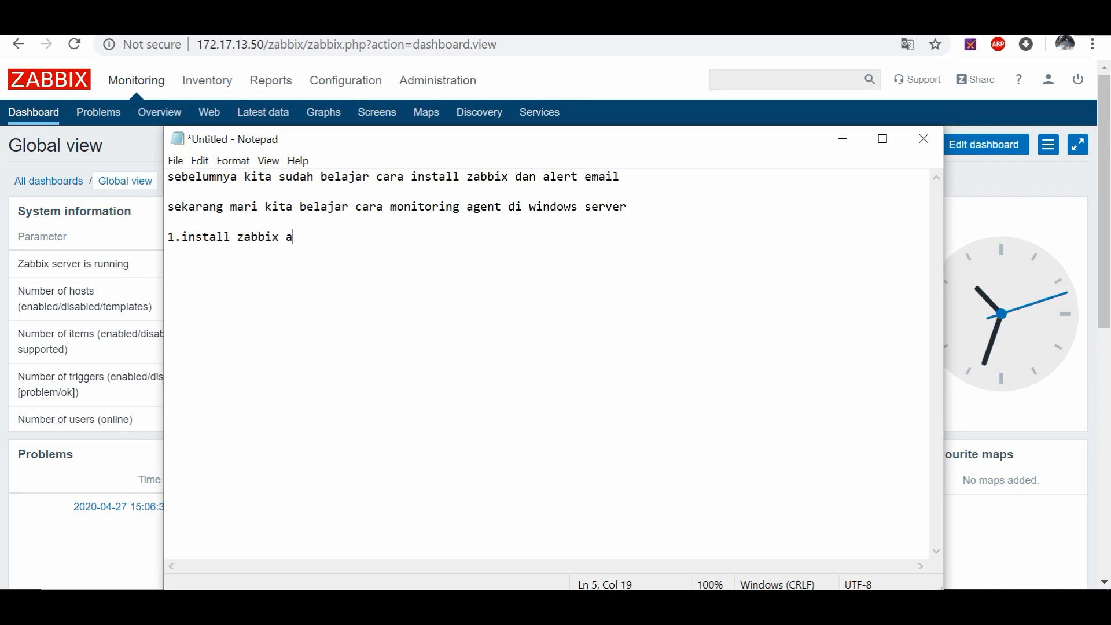
type("gent dulu")
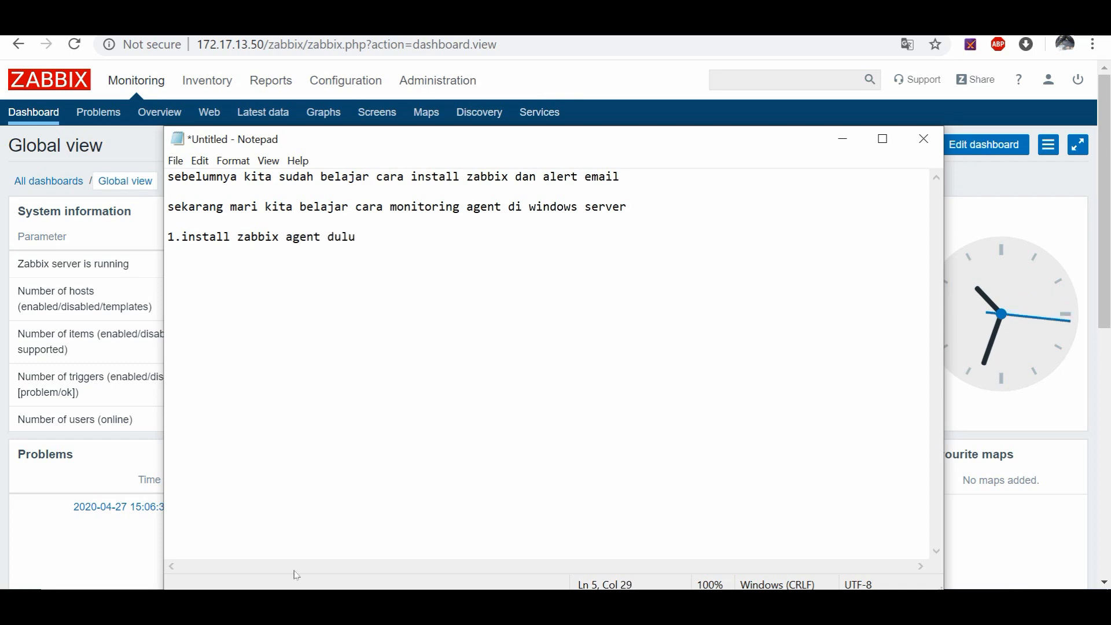
Step: Switch to the Windows machine's desktop and open the Google home page in Google Chrome
left_click(494, 604)
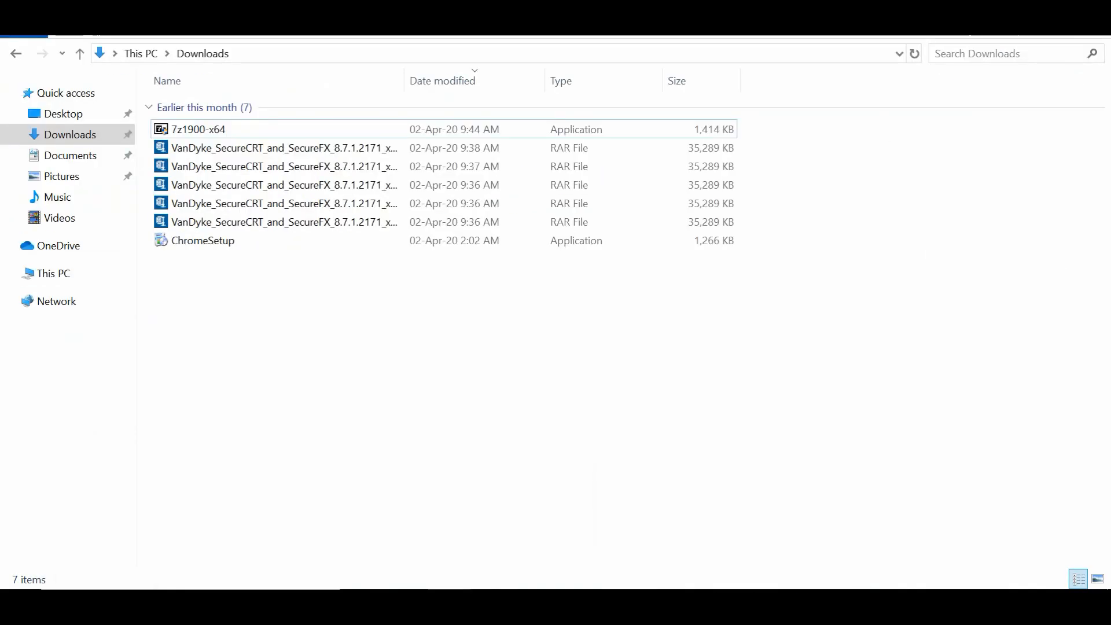
key("super+d")
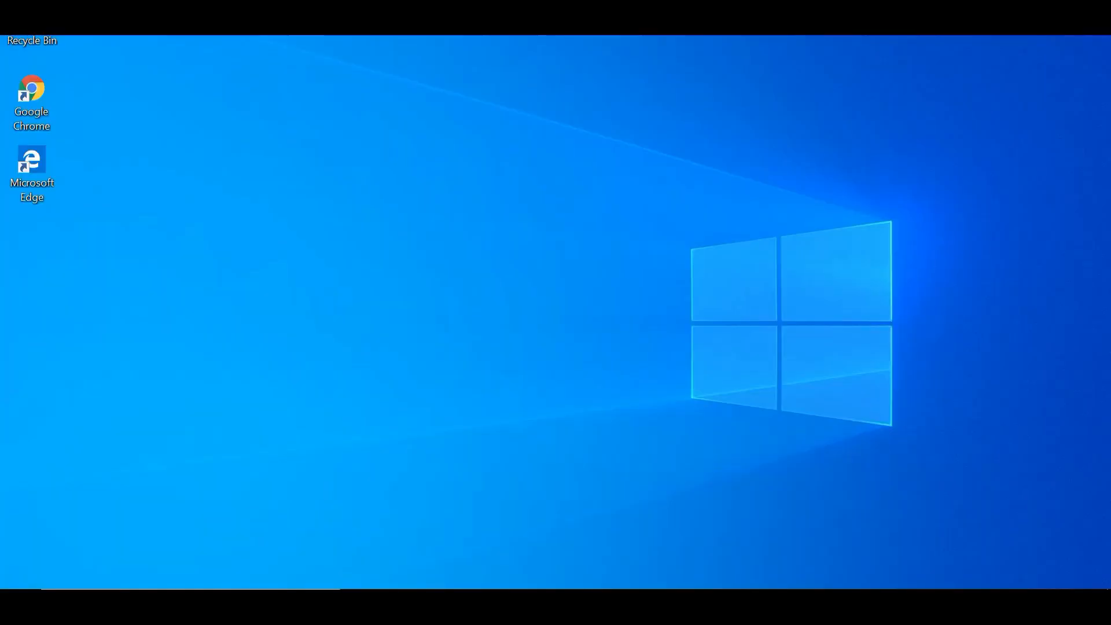
double_click(37, 97)
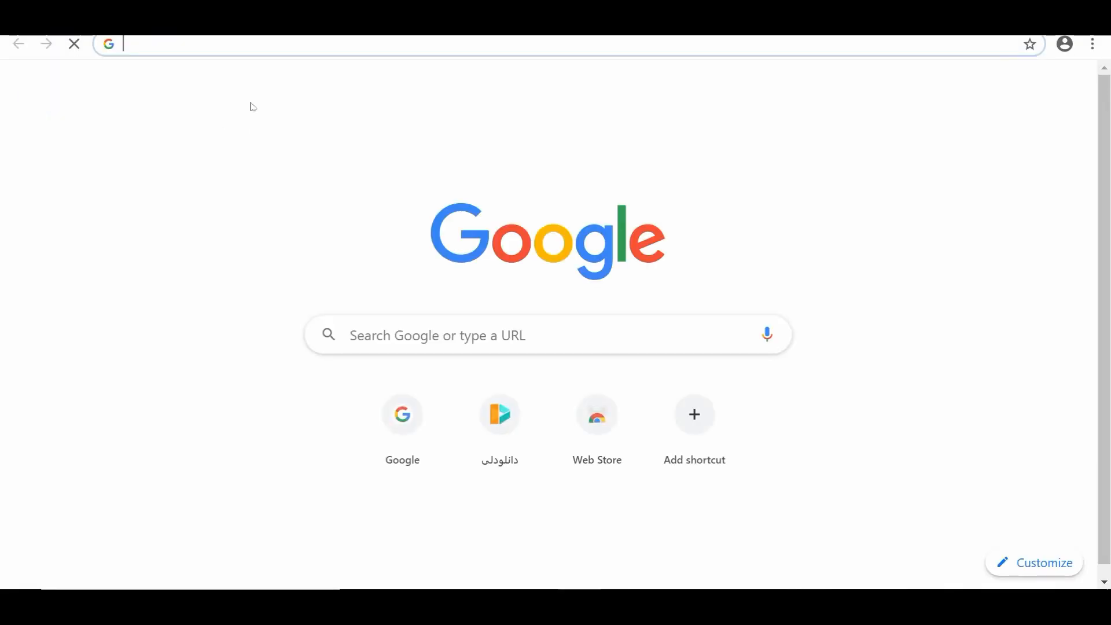
left_click(403, 415)
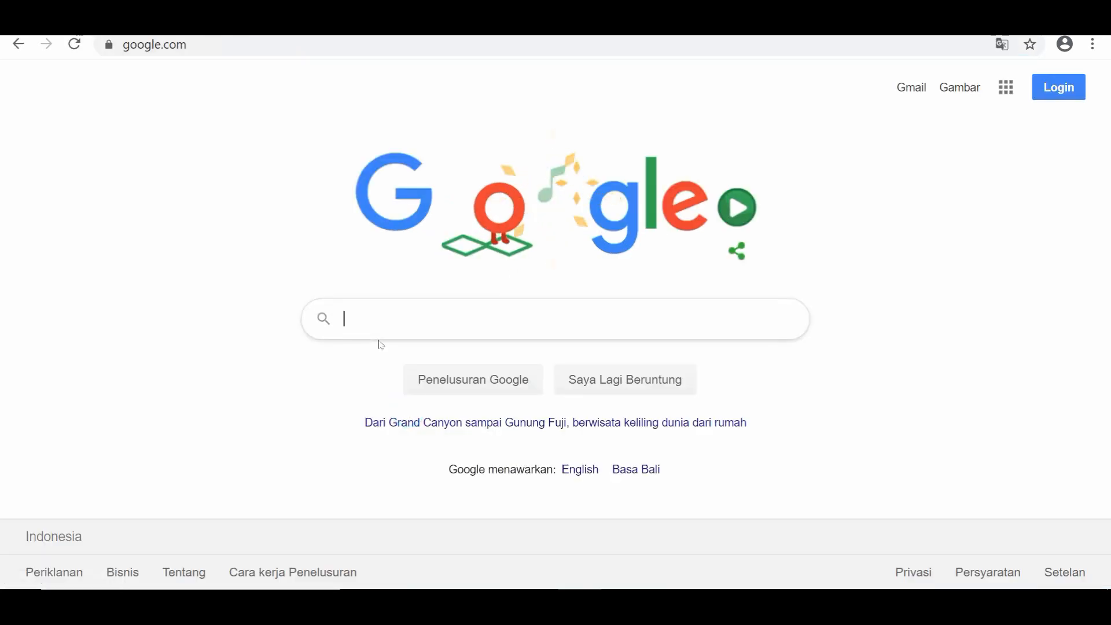
Step: Search Google for "zabbix agent" and open the Download Zabbix agents page on zabbix.com
type("zabbi")
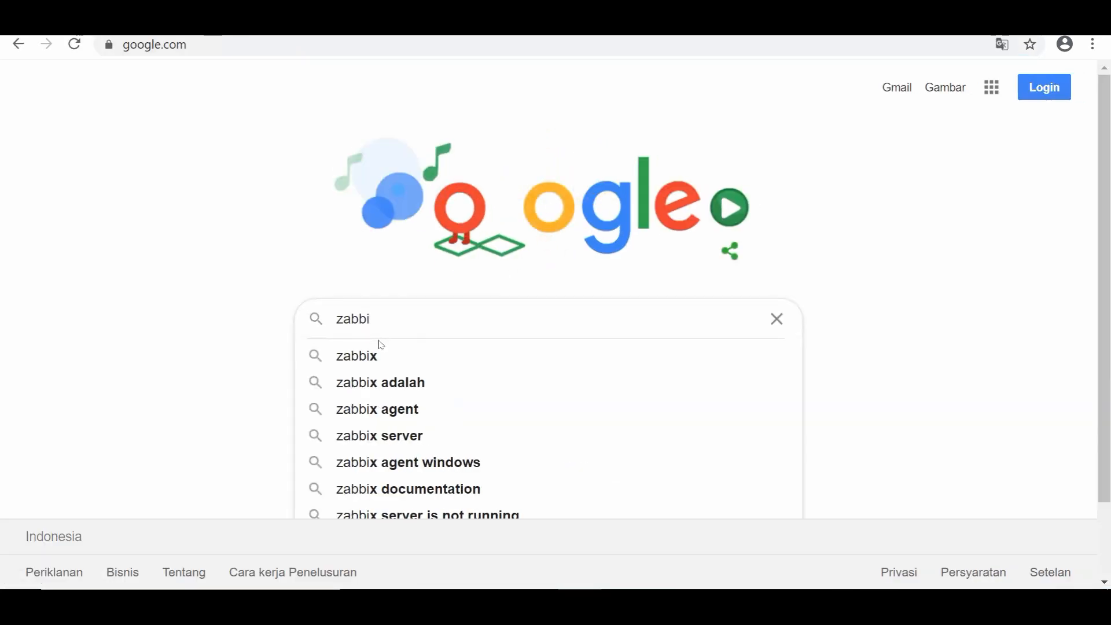
left_click(394, 409)
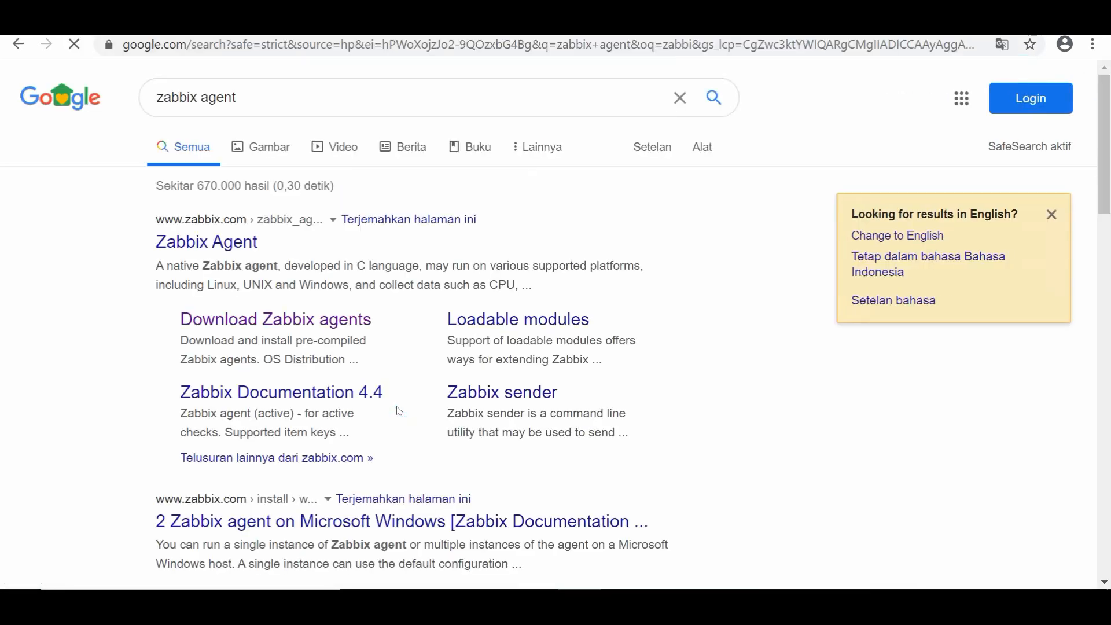
left_click(256, 323)
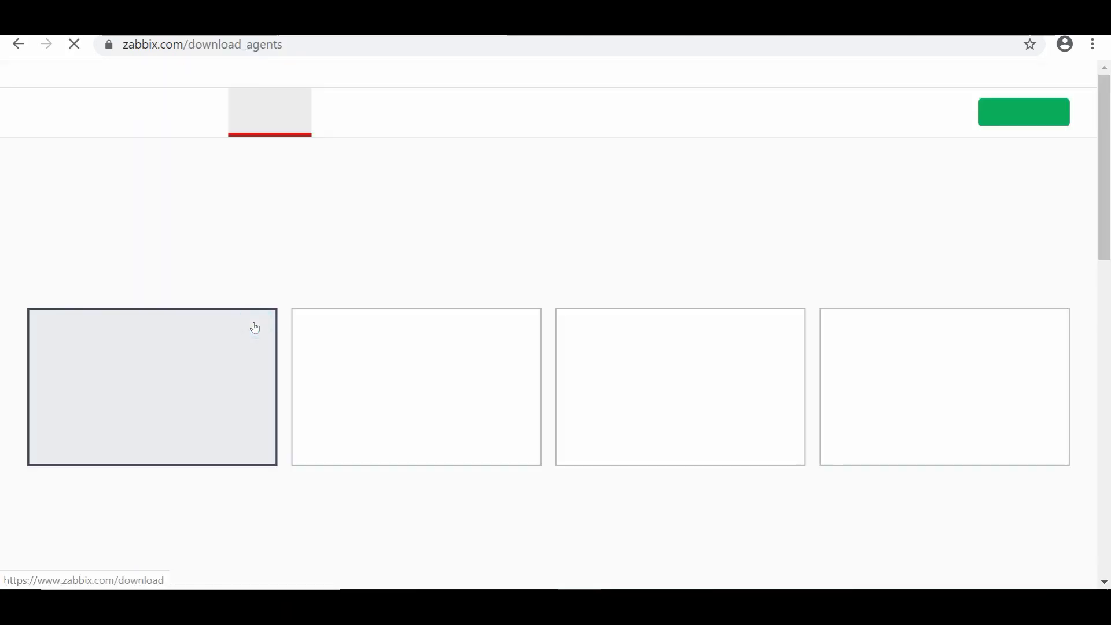
Step: Choose amd64 as the hardware for the Windows build in the pre-compiled Zabbix agents table
scroll(914, 376, "down", 2)
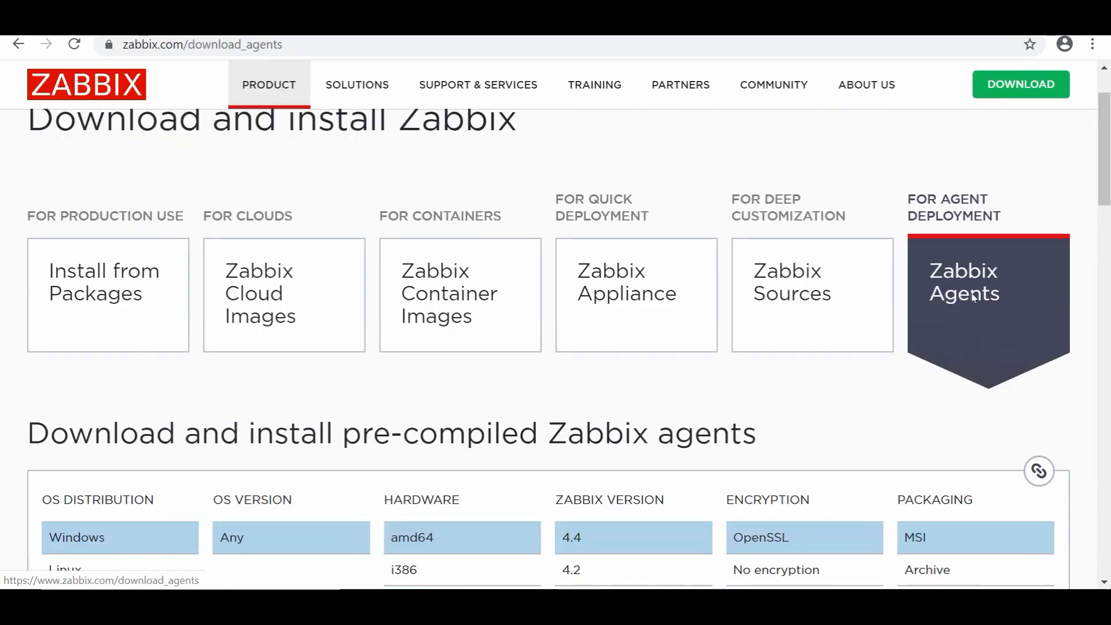
scroll(796, 366, "down", 2)
scroll(746, 388, "down", 2)
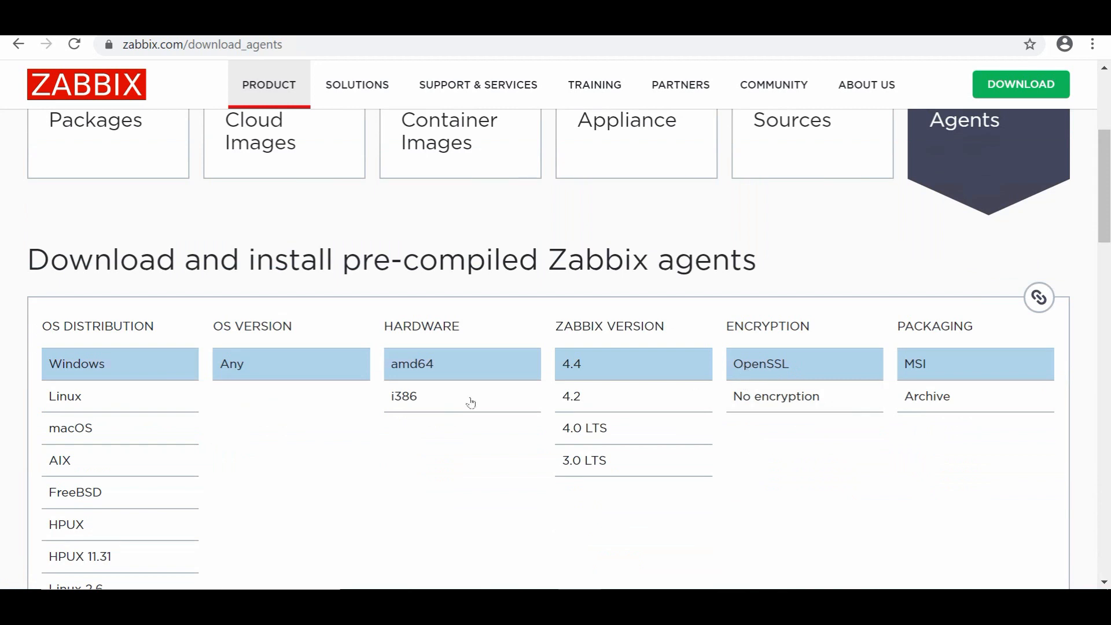
scroll(370, 402, "down", 1)
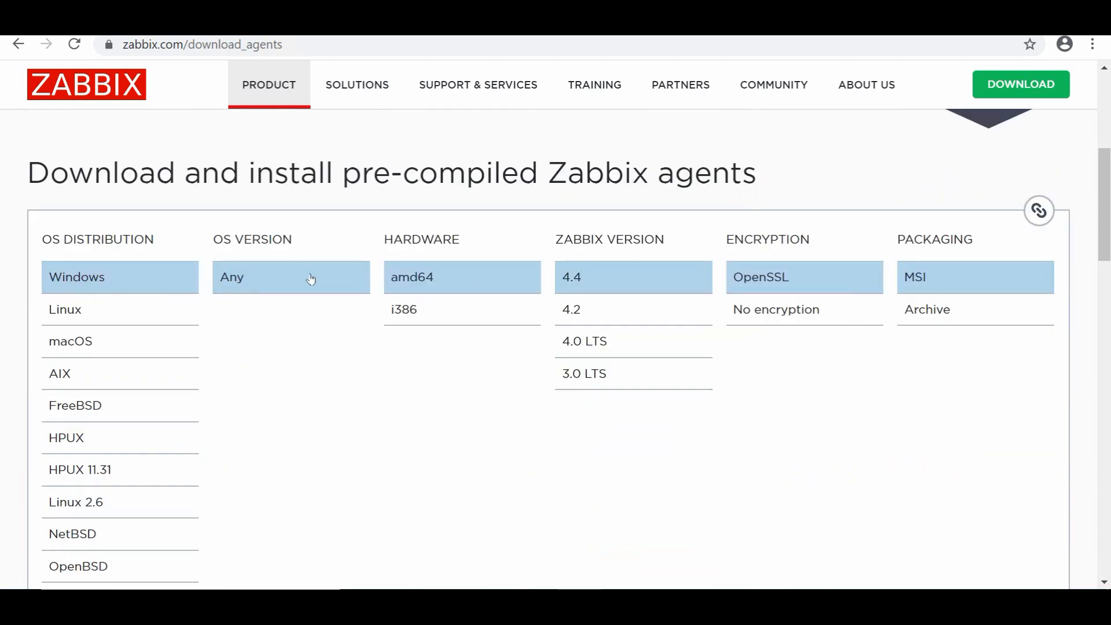
left_click(418, 310)
left_click(425, 280)
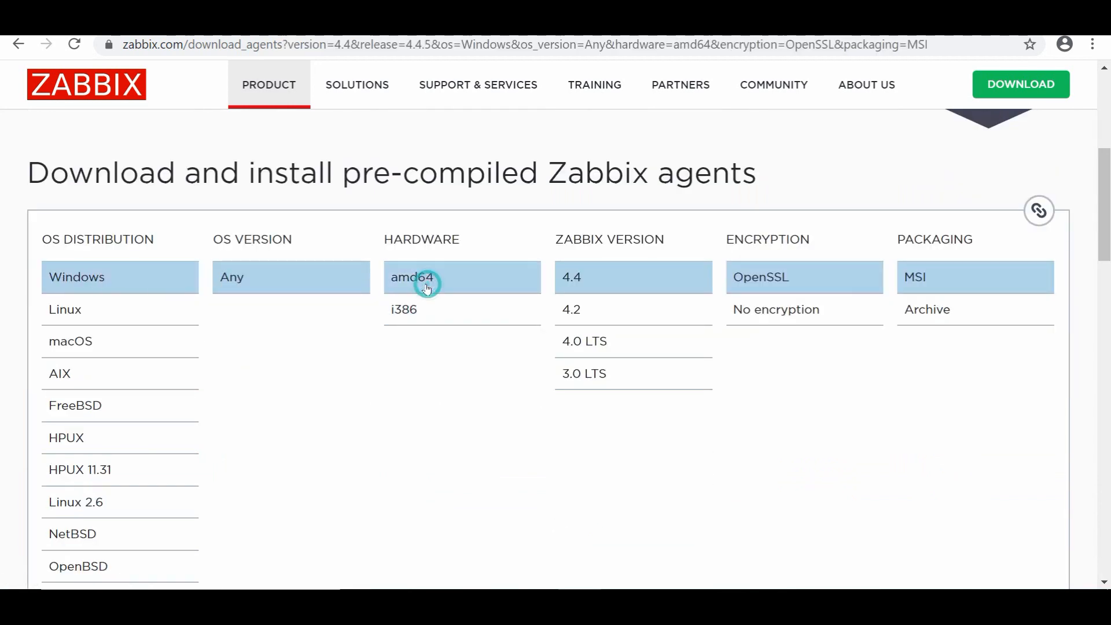
Step: Download the Zabbix agent MSI installer for release 4.4.5
scroll(463, 423, "down", 4)
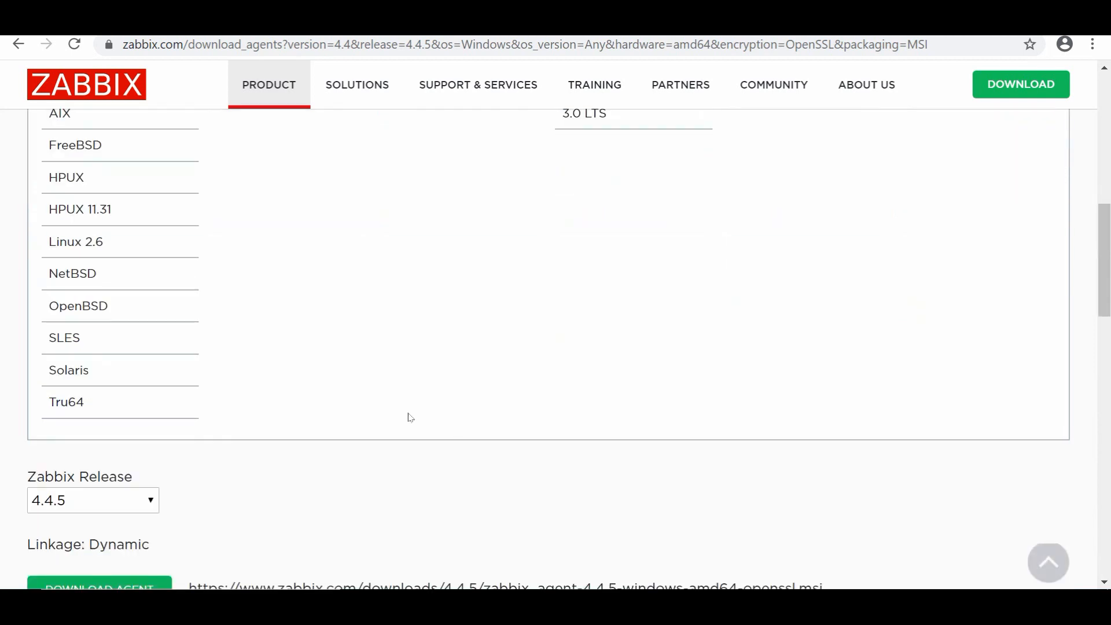
left_click(117, 425)
left_click(117, 426)
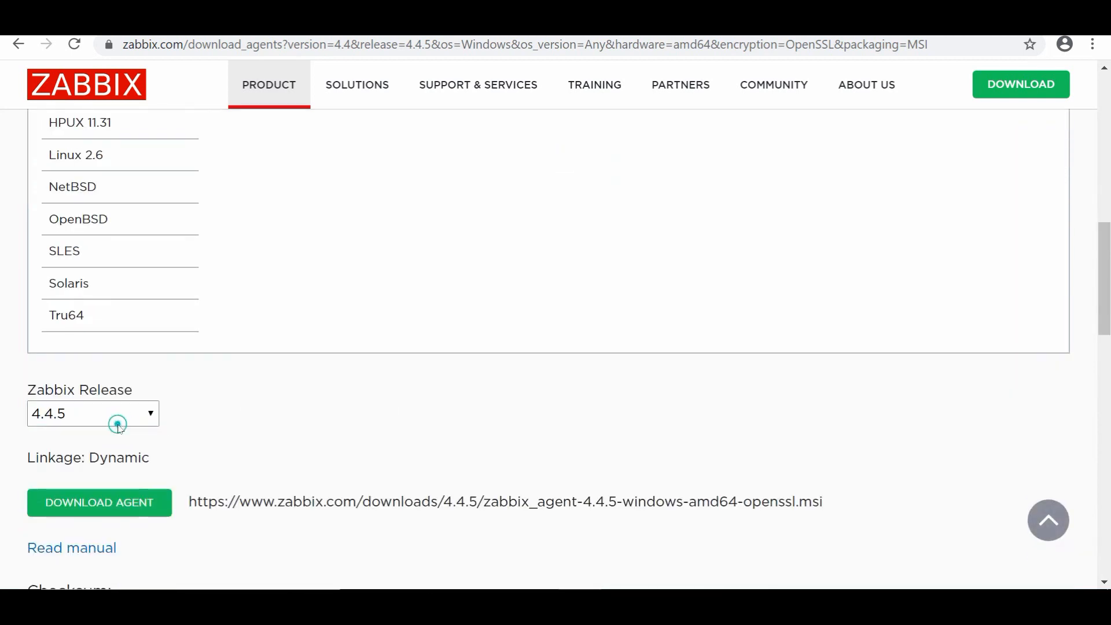
left_click(85, 517)
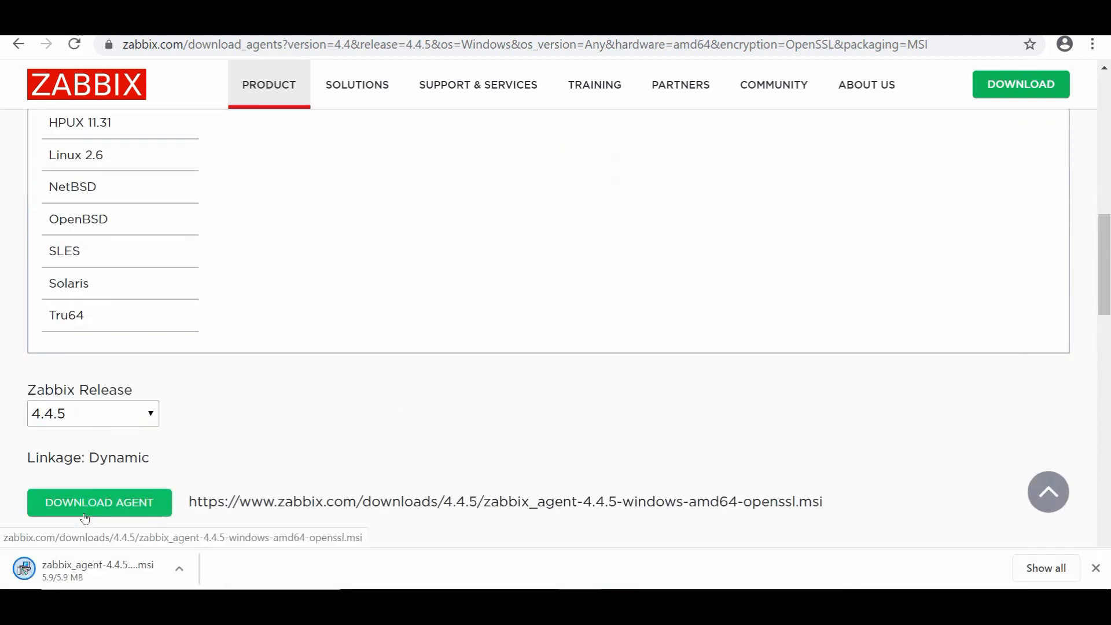
Step: Launch the downloaded Zabbix Agent (64-bit) installer and accept the terms of the license agreement
left_click(124, 570)
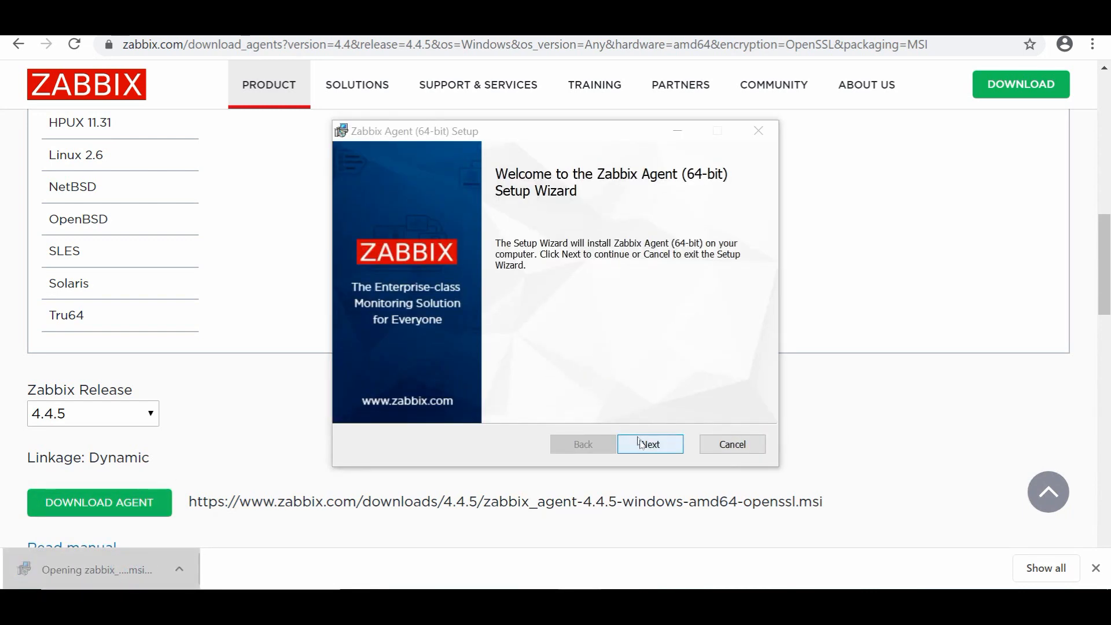
left_click(642, 442)
left_click(461, 401)
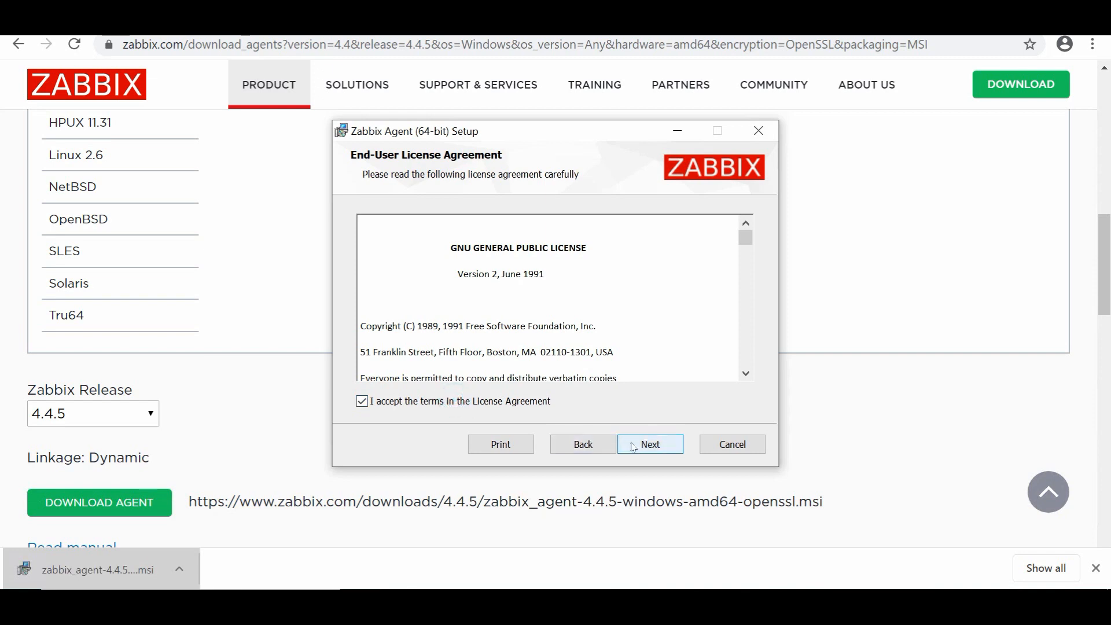
Step: In the agent service configuration, set the Zabbix server IP and the server for active checks to 172.17.13.50
left_click(648, 444)
left_click(495, 276)
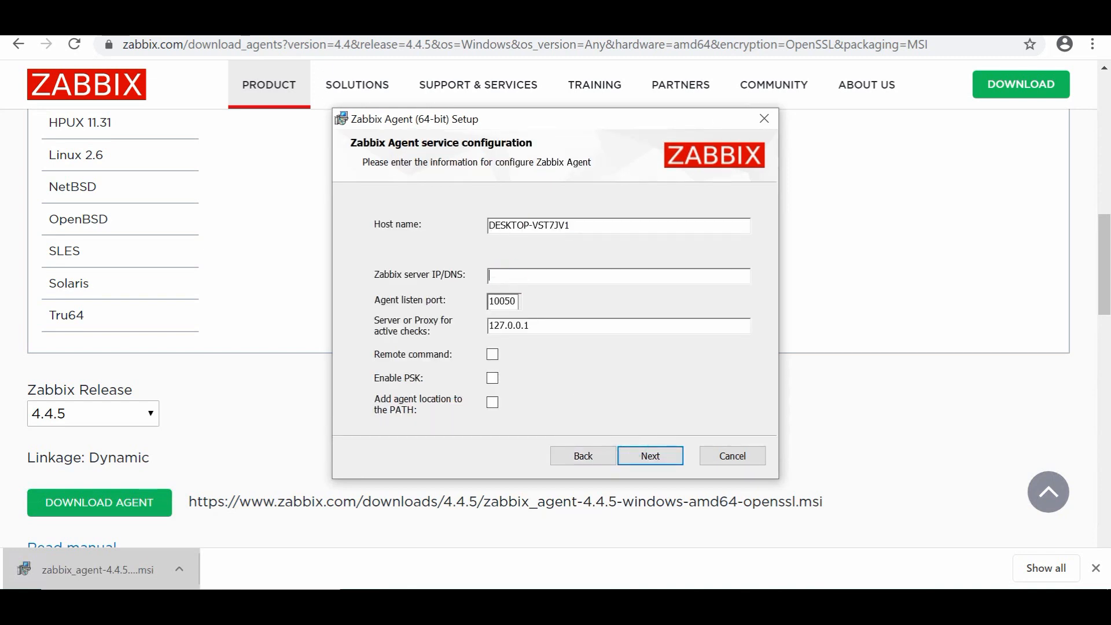
type("18")
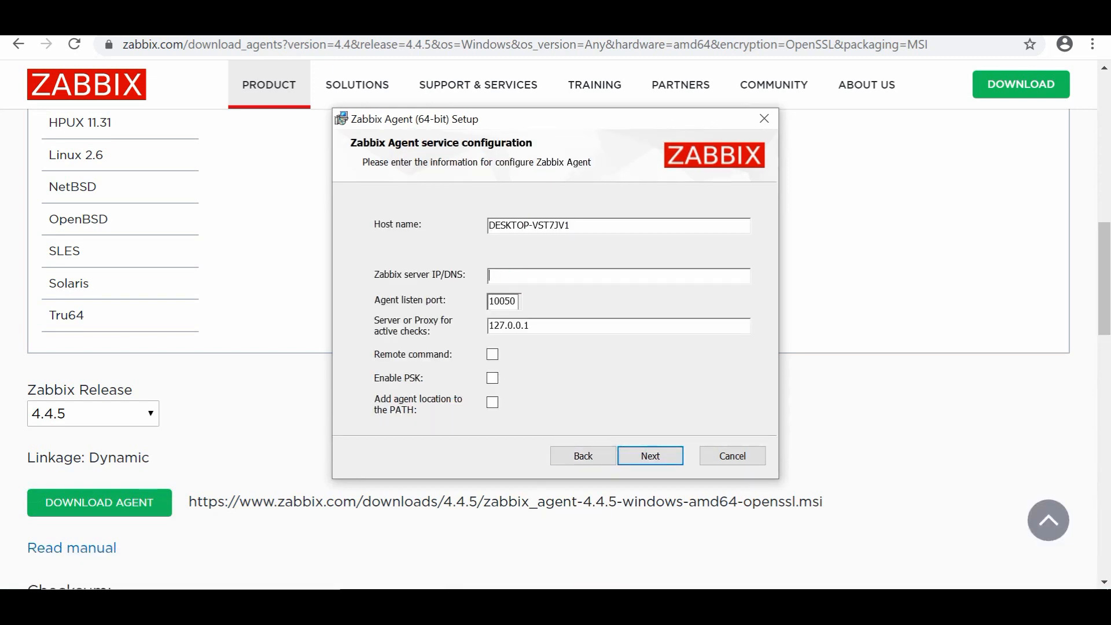
type("2.17.13.50")
left_click_drag(545, 325, 485, 329)
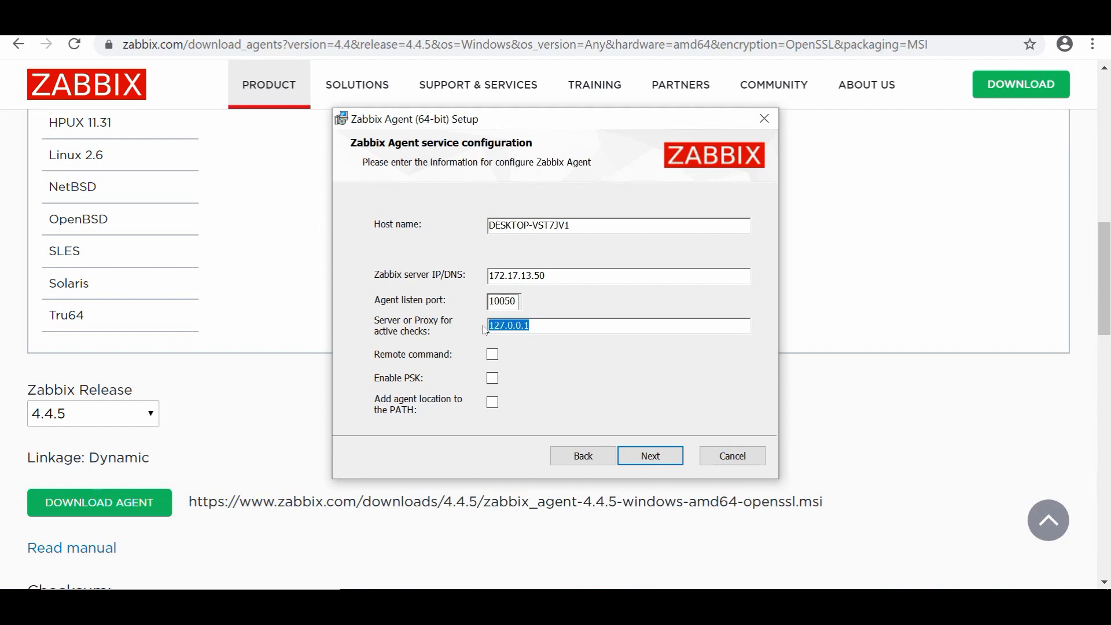
type("172.1")
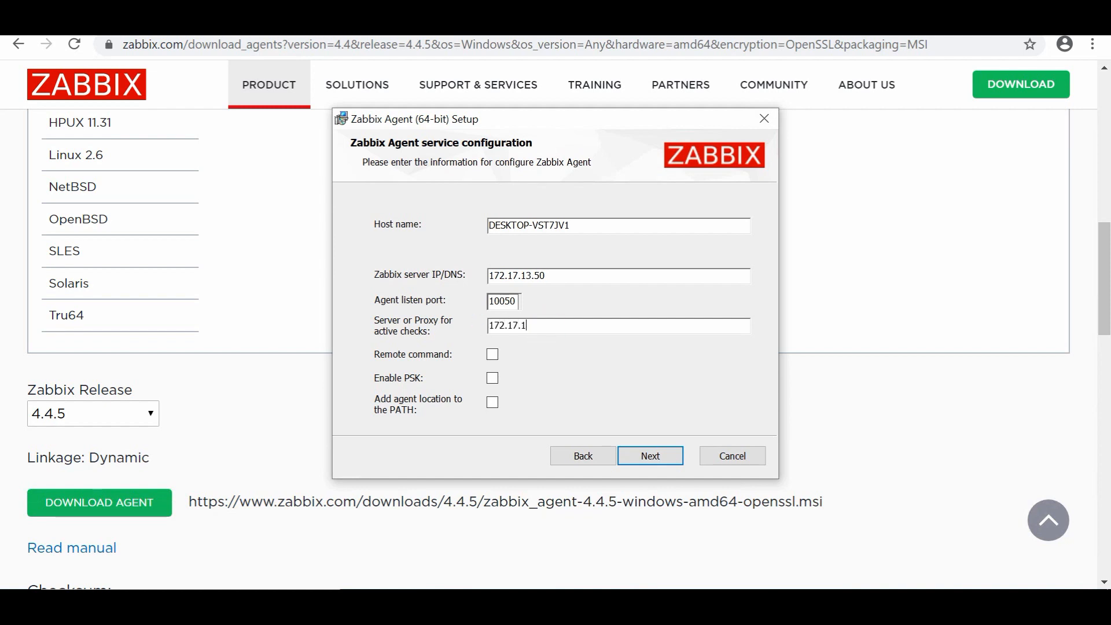
type("7.13.50")
left_click(568, 277)
type("ini adalah ip server zabbix serve")
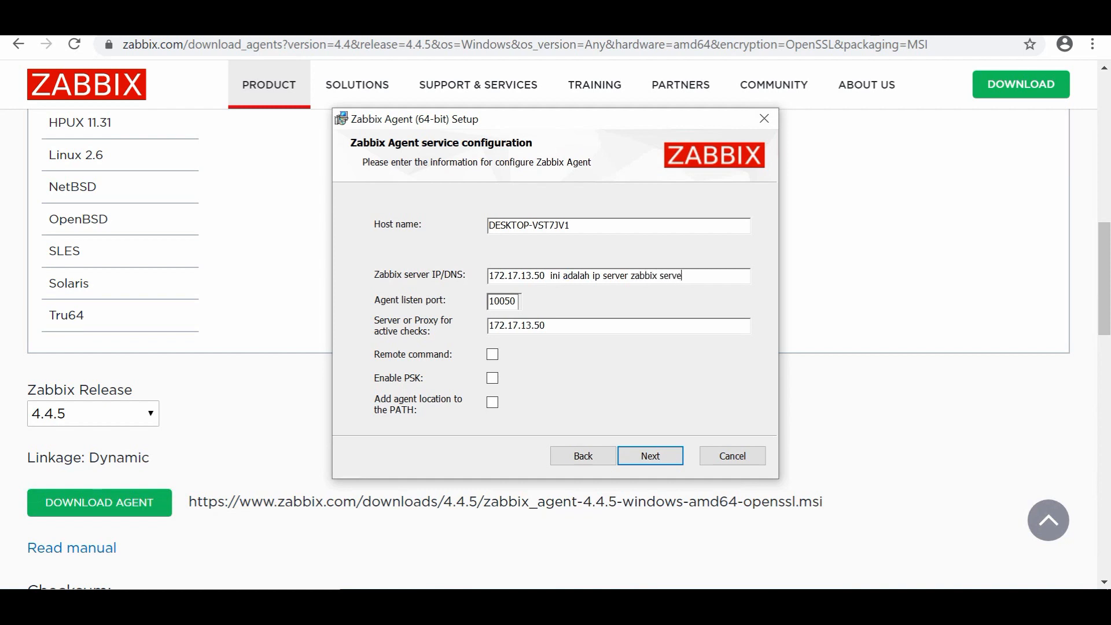
key("BackSpace")
key("BackSpace")
key("BackSpace")
key("BackSpace")
key("BackSpace")
key("BackSpace")
key("BackSpace")
key("BackSpace")
key("BackSpace")
key("BackSpace")
key("BackSpace")
key("BackSpace")
key("BackSpace")
key("BackSpace")
key("BackSpace")
key("BackSpace")
key("BackSpace")
key("BackSpace")
key("BackSpace")
key("BackSpace")
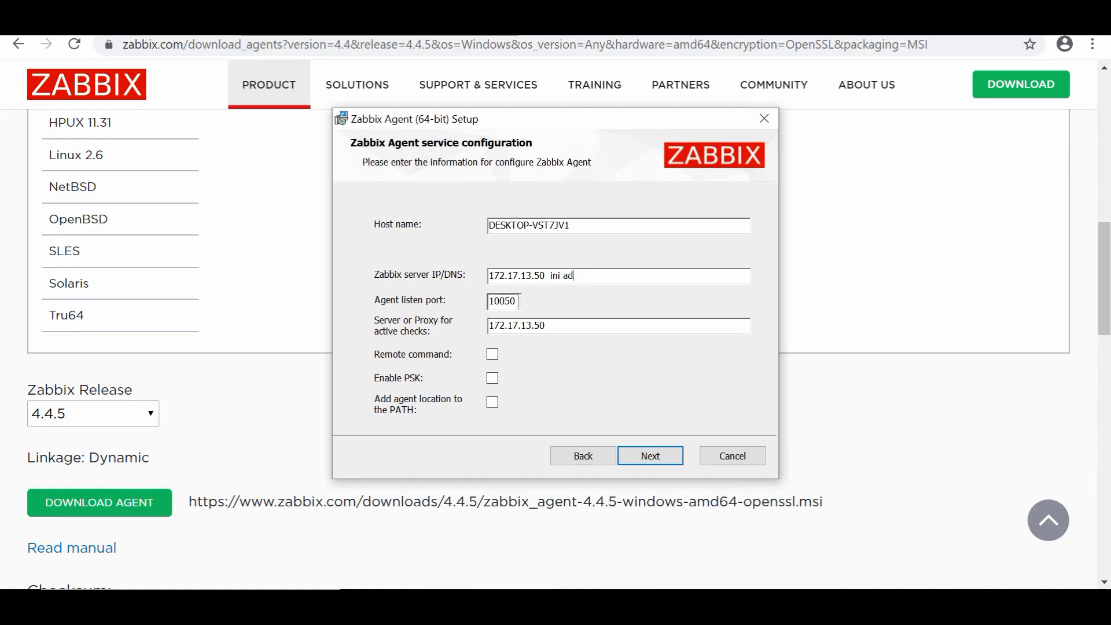
key("BackSpace")
key("BackSpace")
key("BackSpace")
Step: Install the Zabbix agent with the default features, allow it to make changes to the device, and finish the setup wizard
left_click(637, 454)
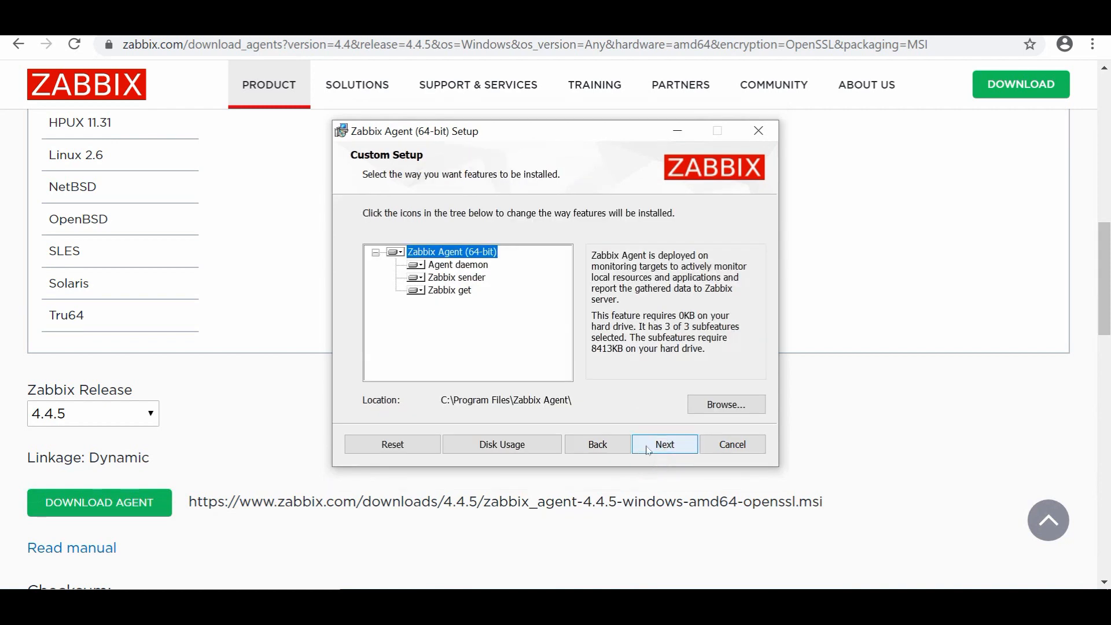
left_click(648, 450)
left_click(649, 450)
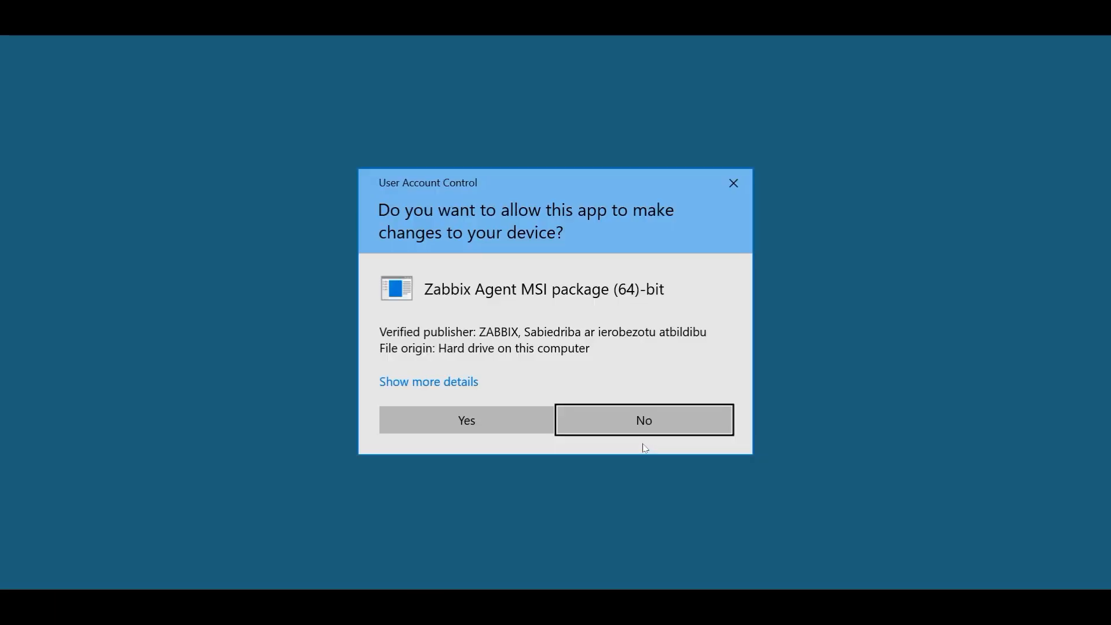
left_click(519, 424)
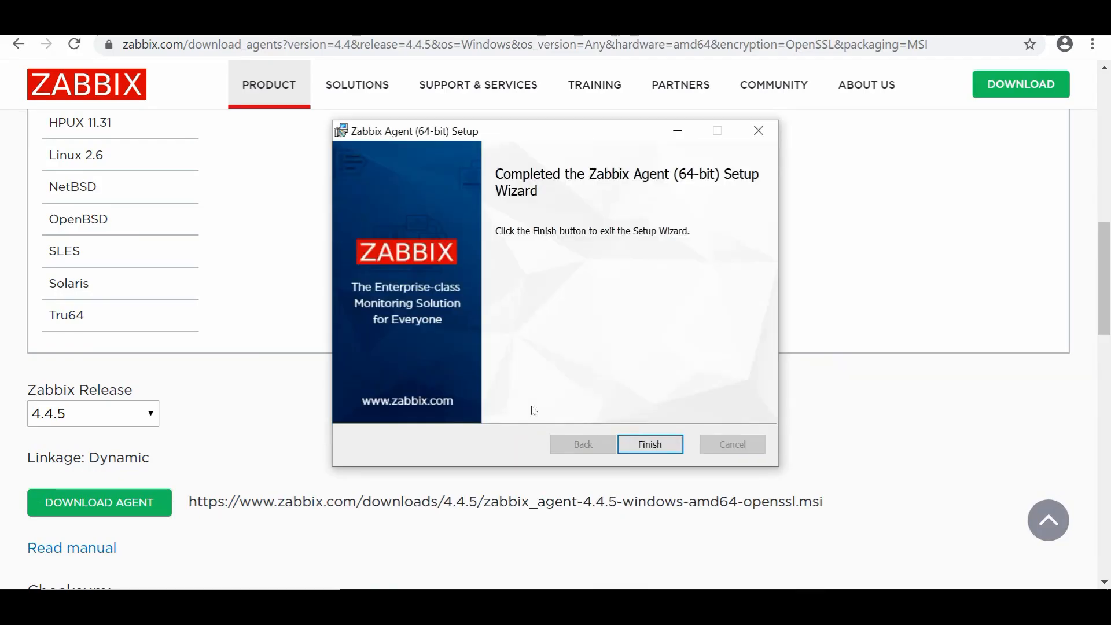
left_click(645, 443)
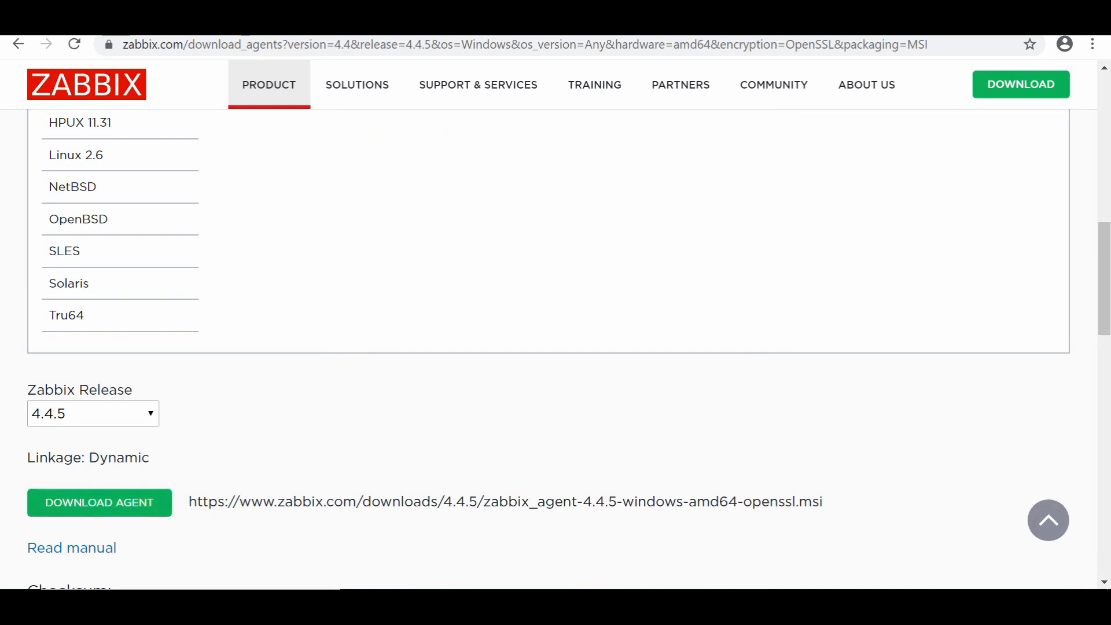
Step: Open the Windows Services app in a maximized window and find the Zabbix Agent service to check its status
key("super")
type("service")
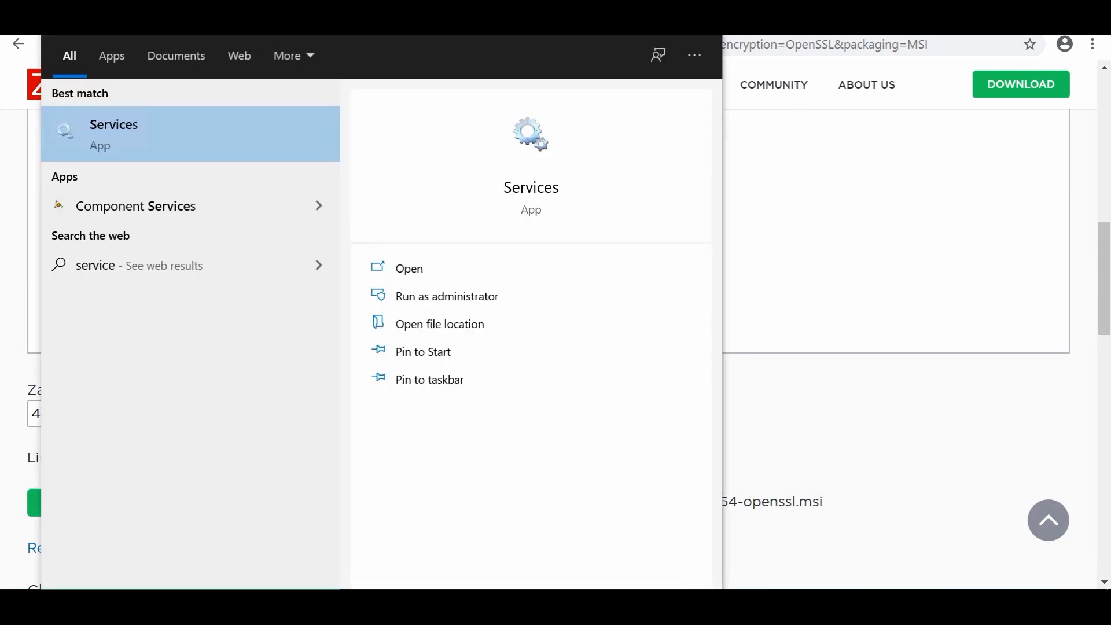
left_click(171, 147)
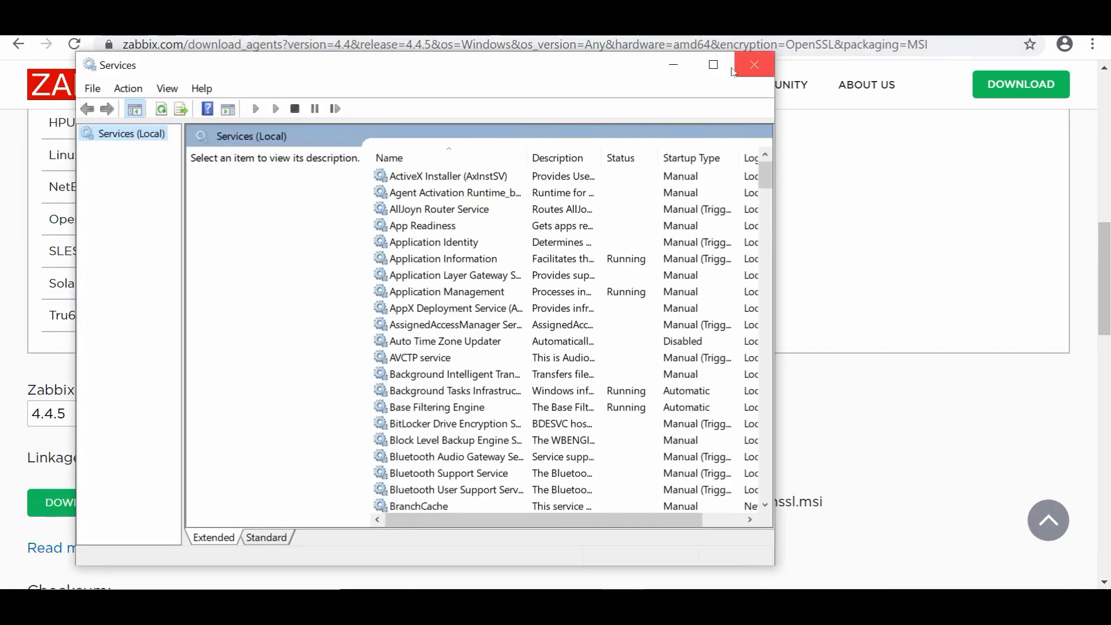
left_click(721, 68)
left_click(398, 315)
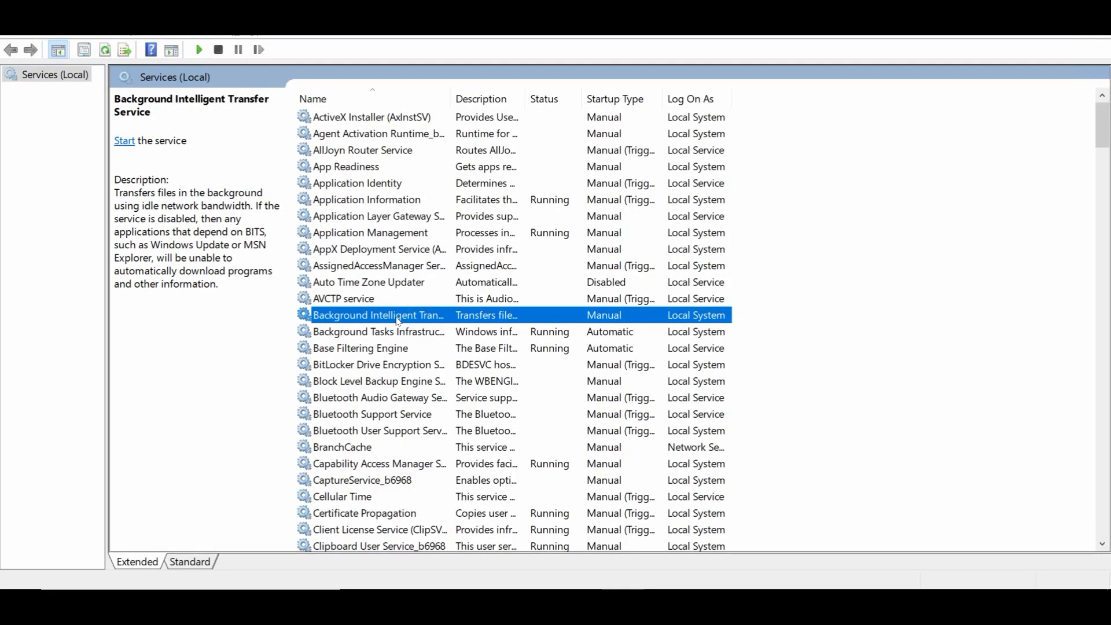
key("z")
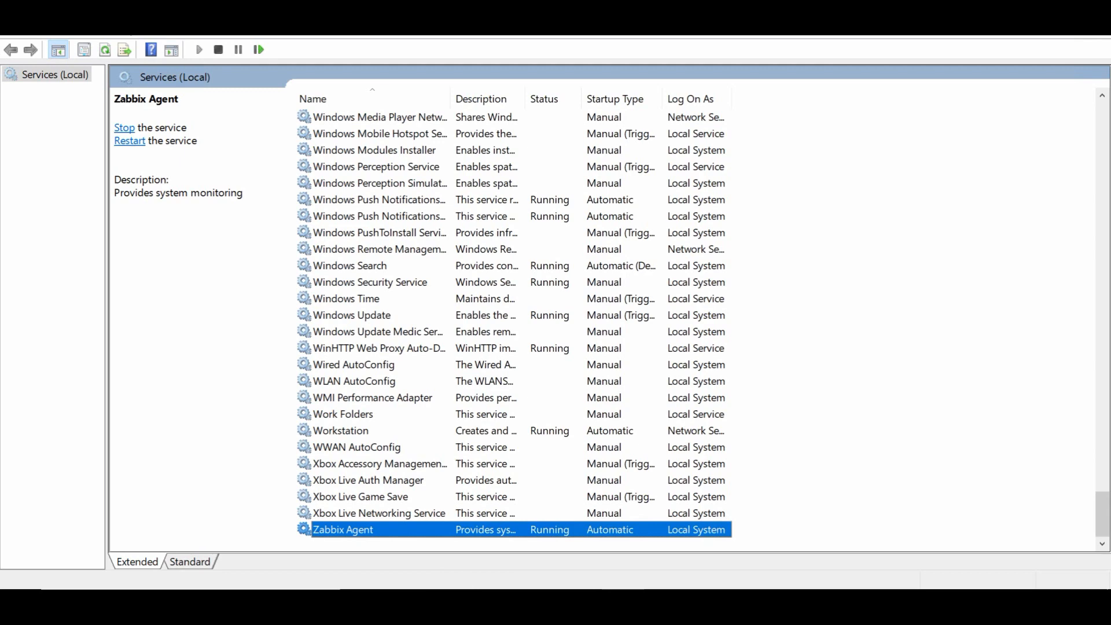
Step: Switch to the Notepad notes and add the line "2.pastikan di service windows sudah running" below the first item
left_click_drag(538, 17, 727, 36)
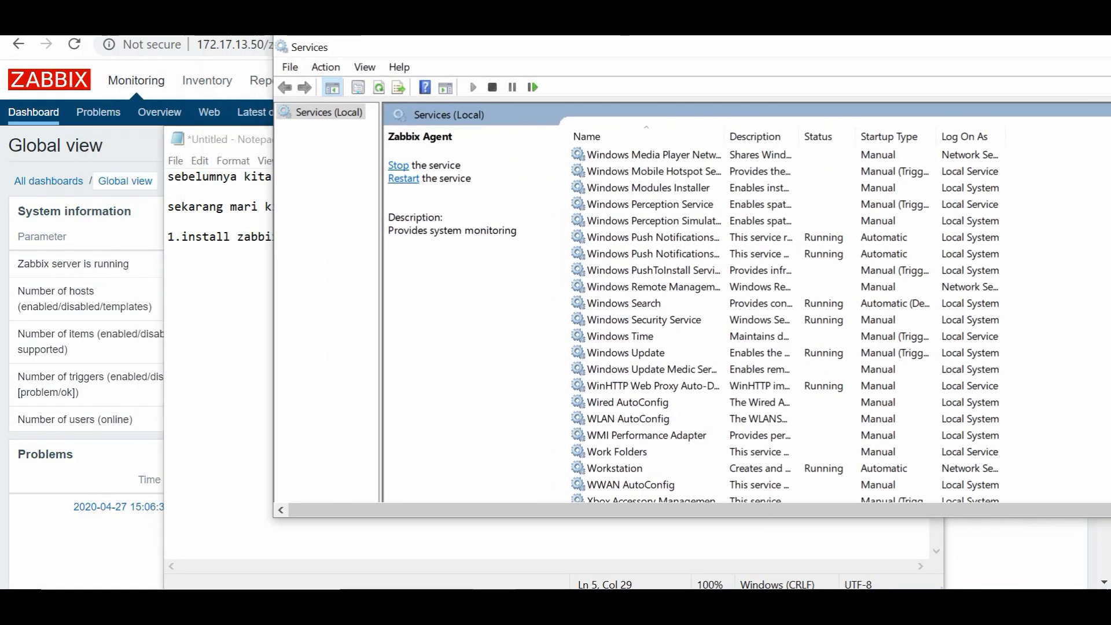
left_click(228, 256)
left_click(356, 236)
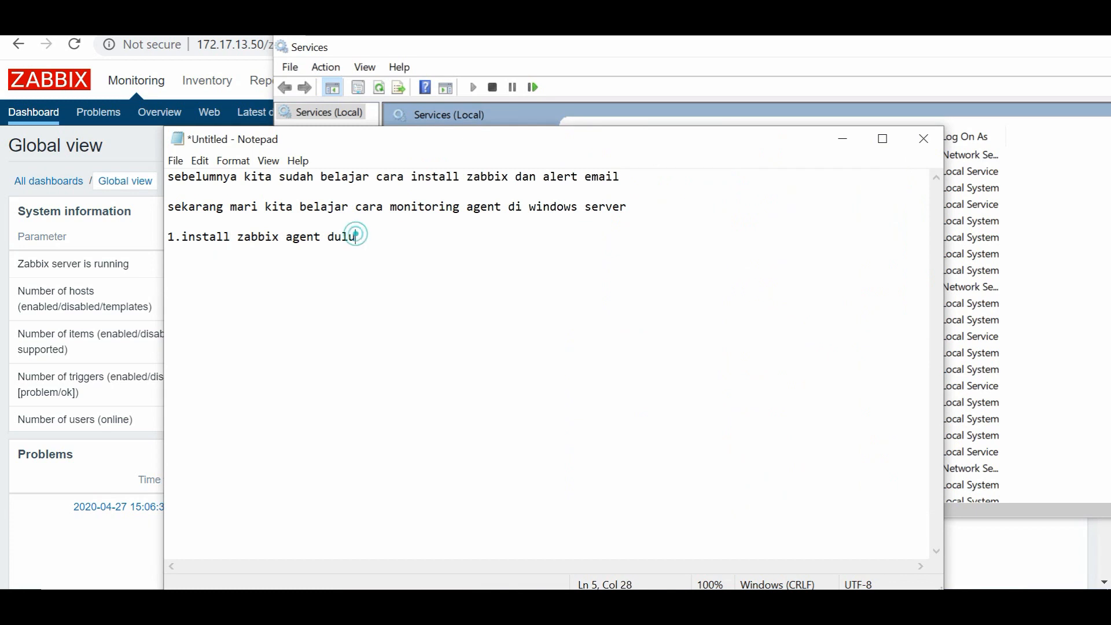
key("Return")
type("2.pastikan di s")
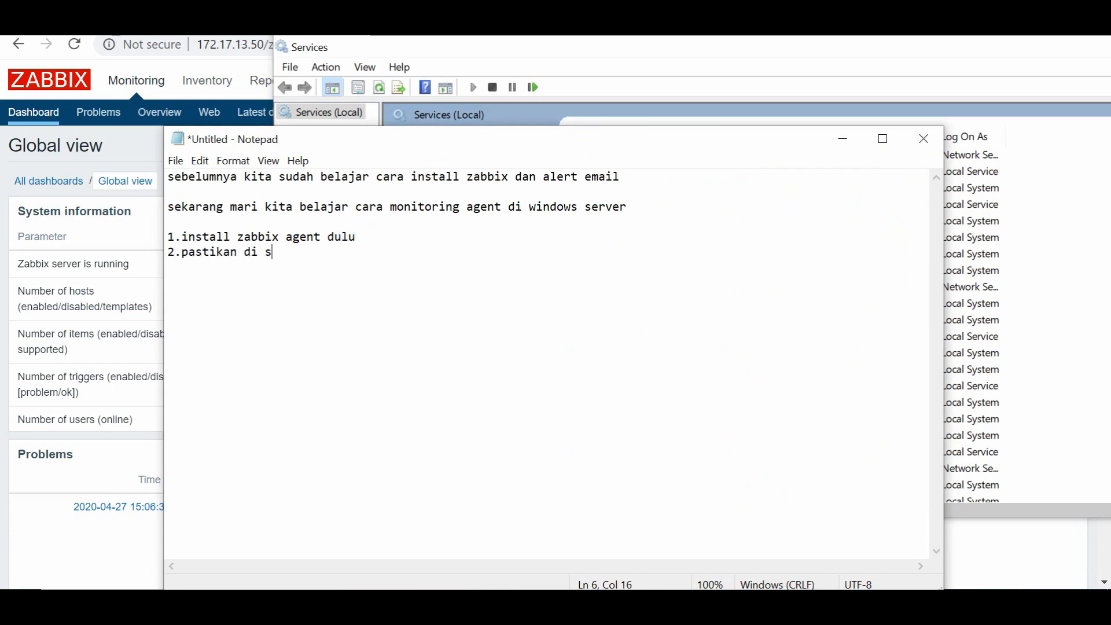
type("ervice windo")
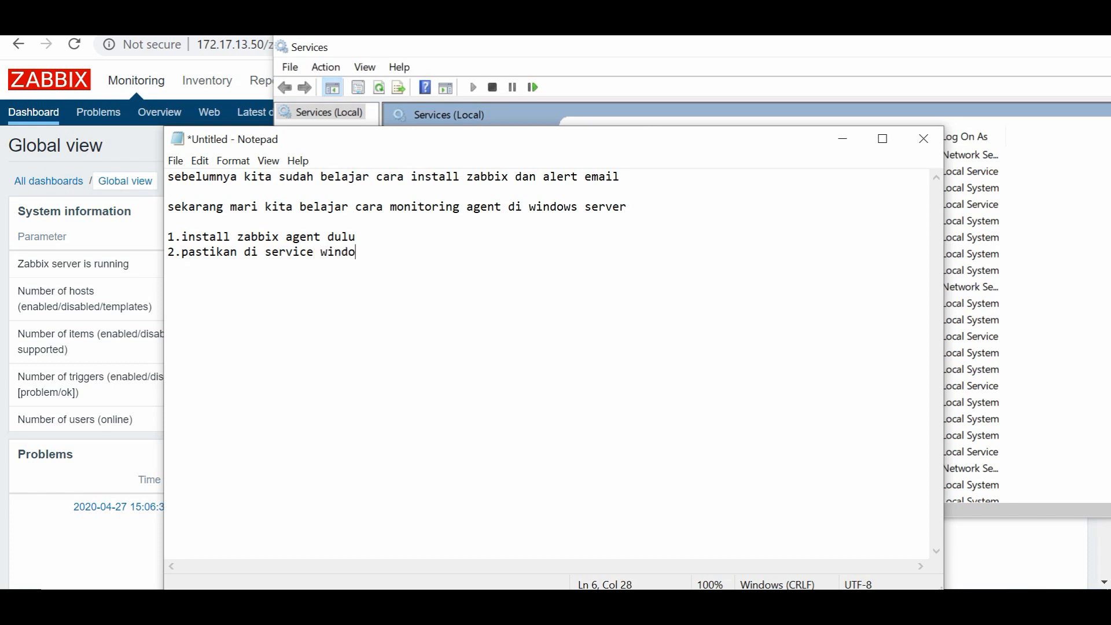
type("ws sudah running")
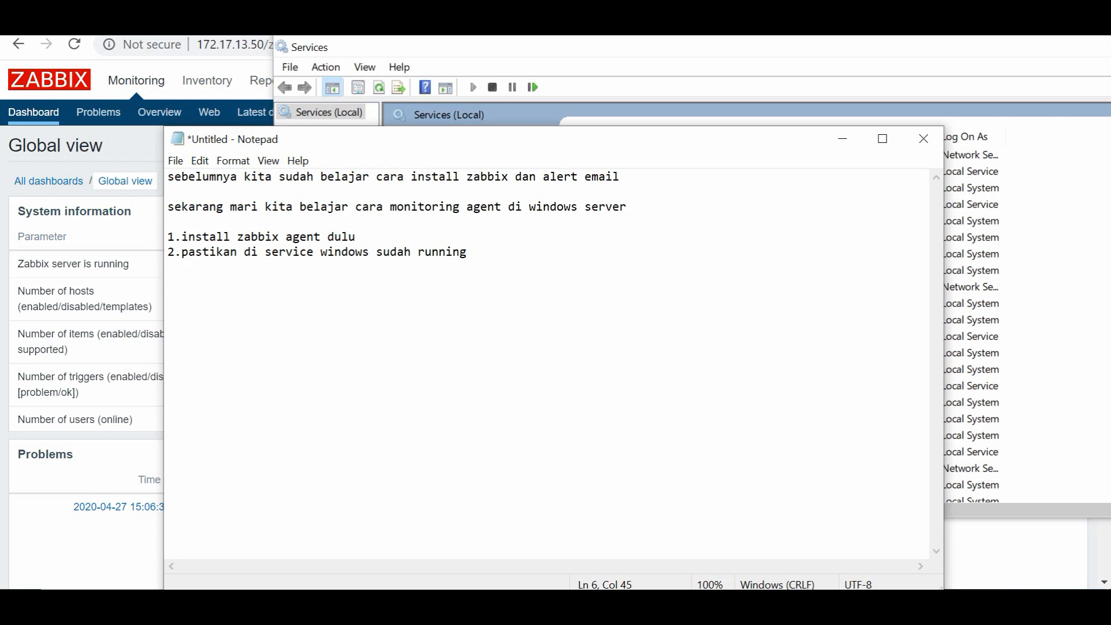
Step: Return to the Services app, examine the Zabbix Agent service's properties and close them without changes
left_click(839, 138)
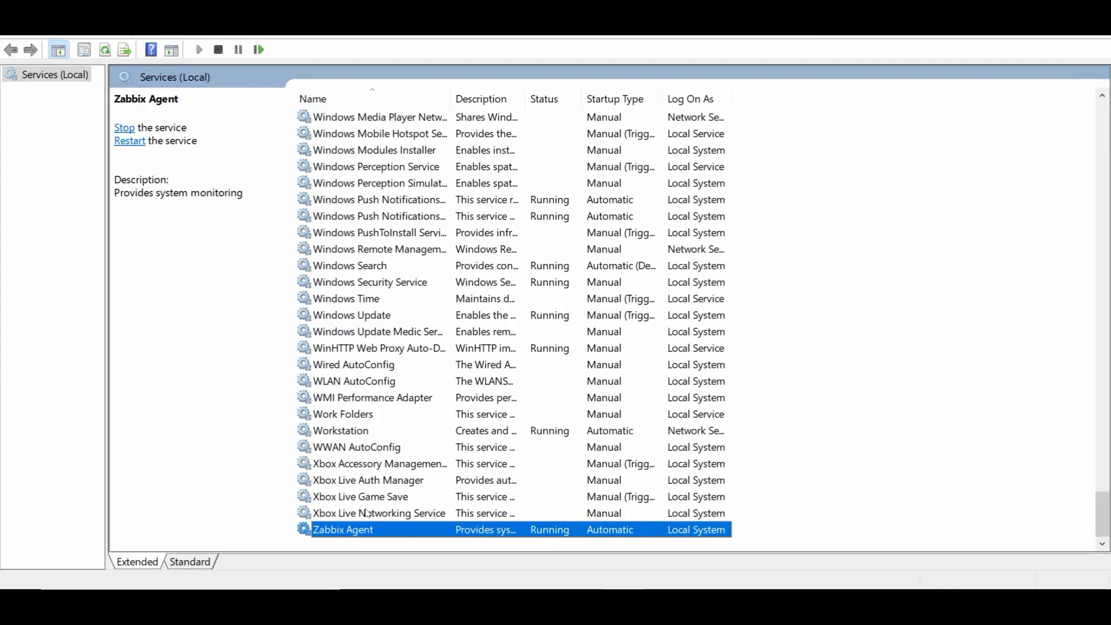
double_click(361, 528)
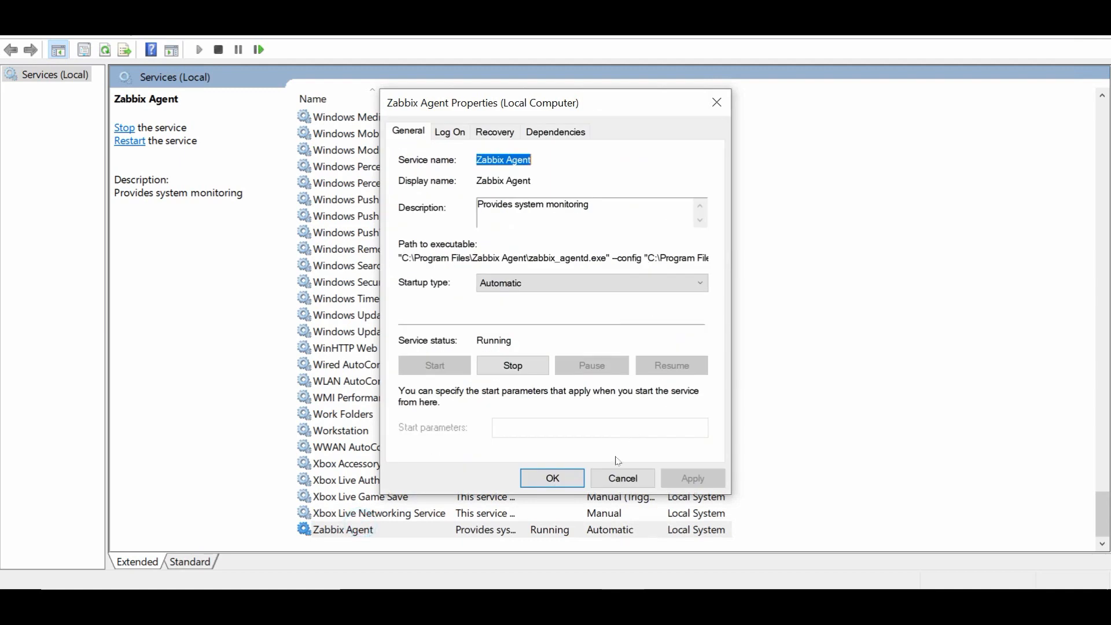
left_click(618, 478)
key("super")
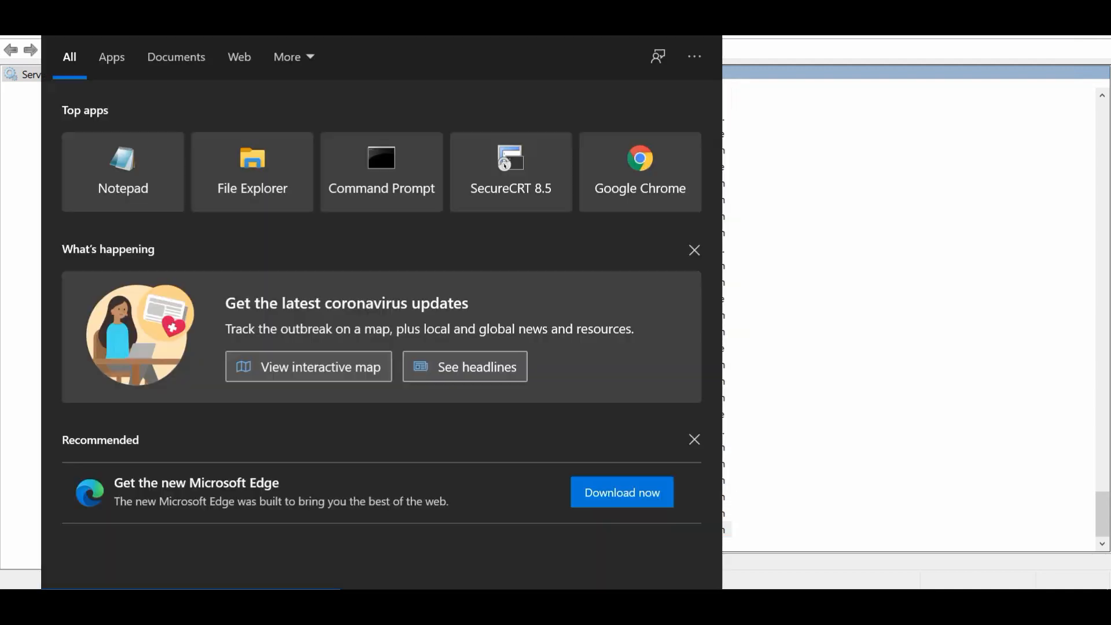
type("zabb")
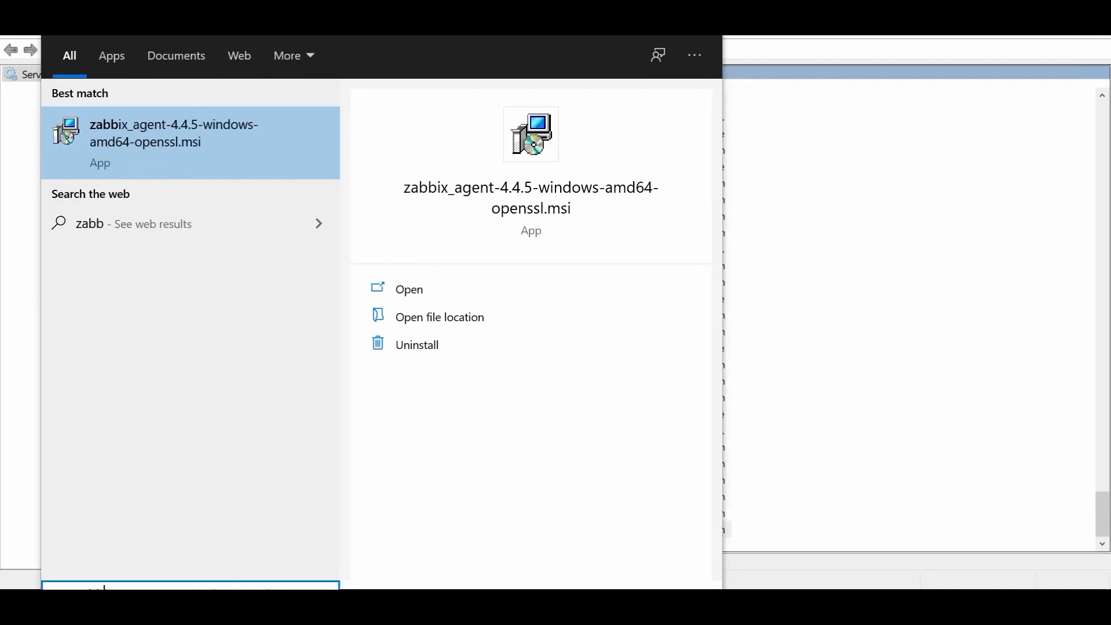
key("BackSpace")
key("BackSpace")
key("BackSpace")
key("BackSpace")
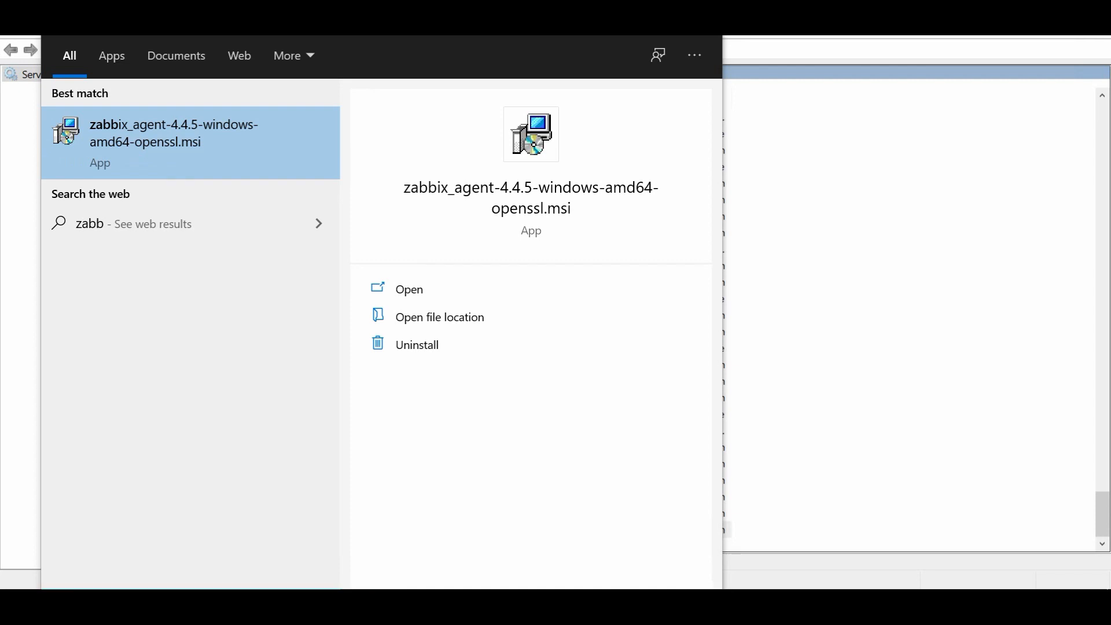
left_click(940, 287)
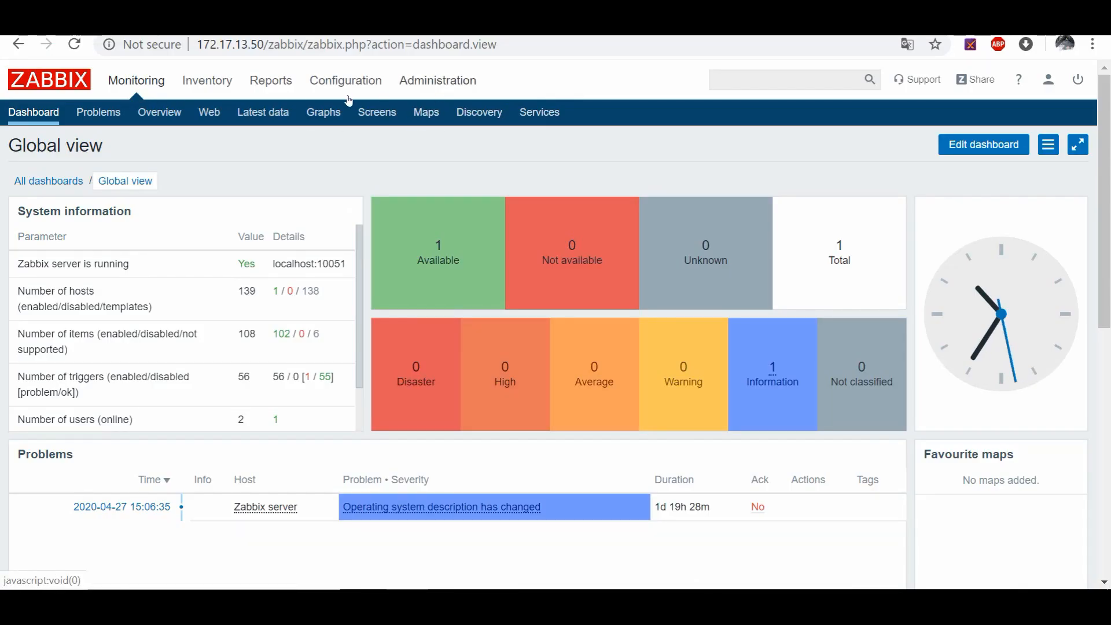
mouse_move(327, 82)
left_click(160, 112)
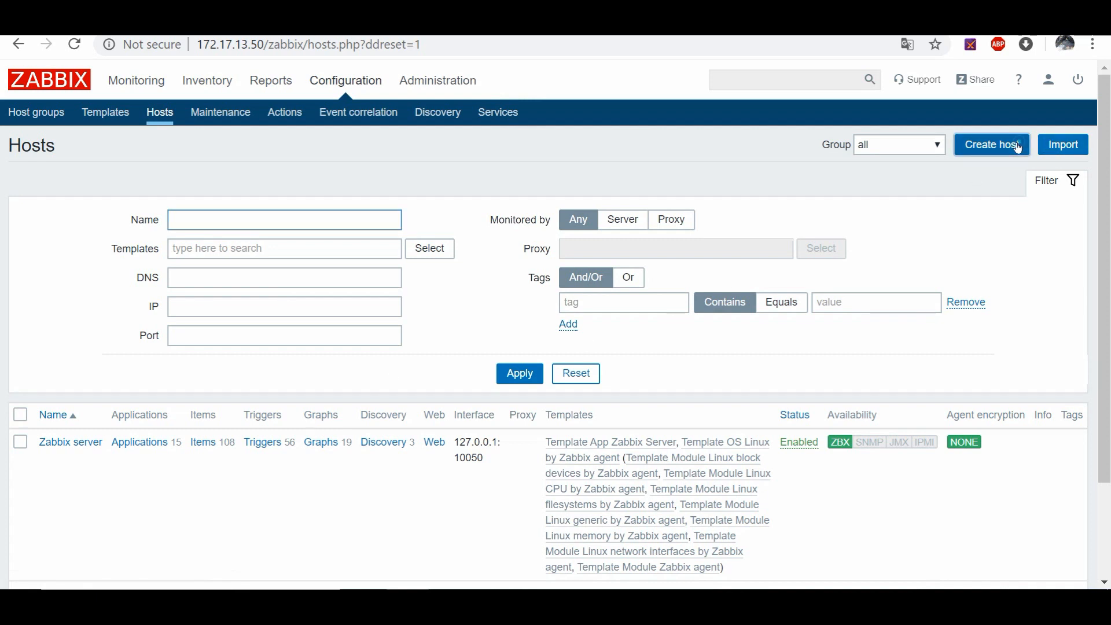
Step: Set the Admin user's theme to Dark in the Zabbix user administration and update the user
mouse_move(449, 80)
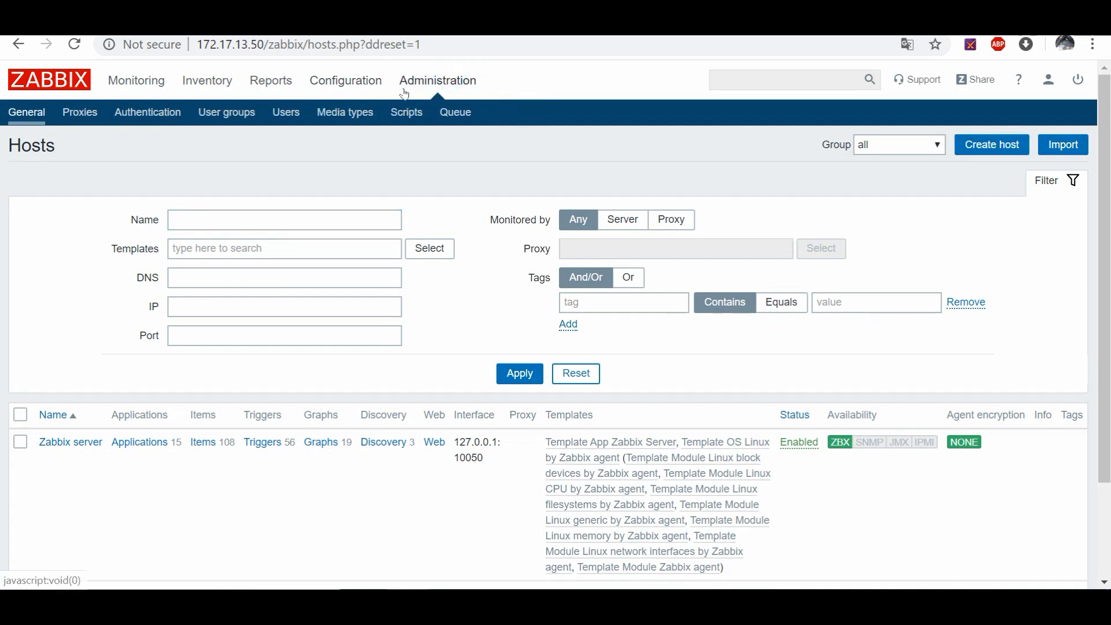
left_click(286, 112)
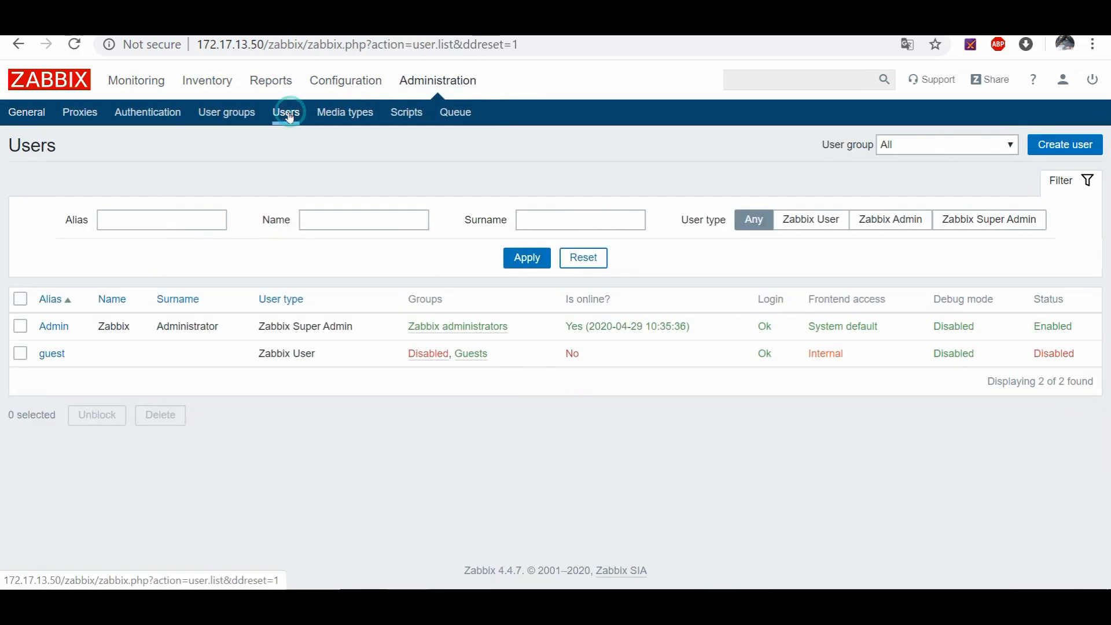
left_click(49, 327)
left_click(270, 414)
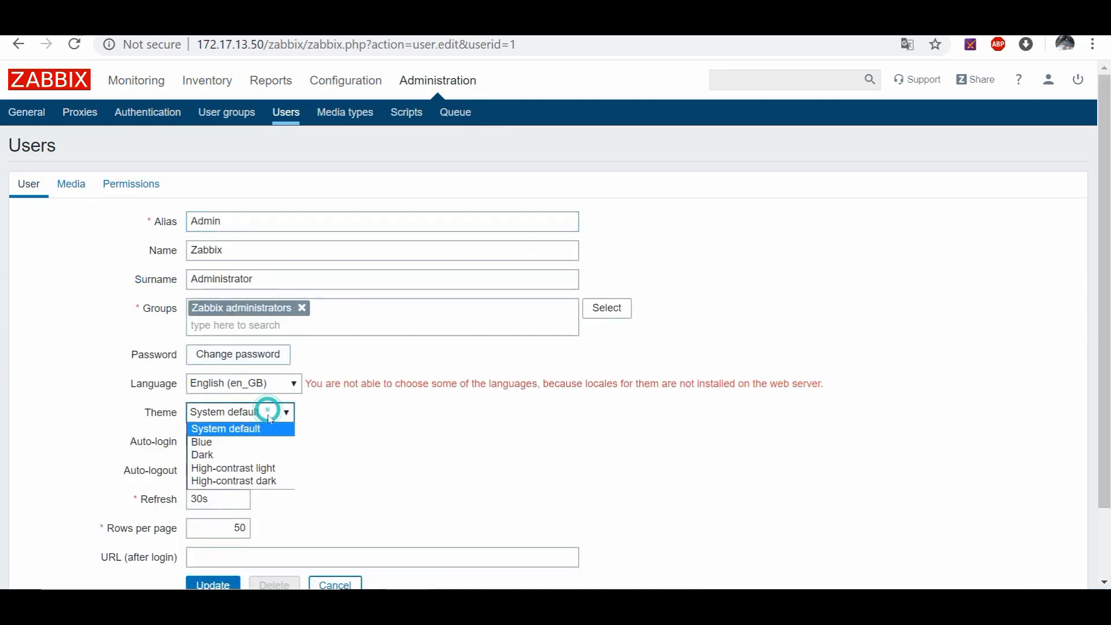
left_click(251, 452)
scroll(259, 501, "down", 2)
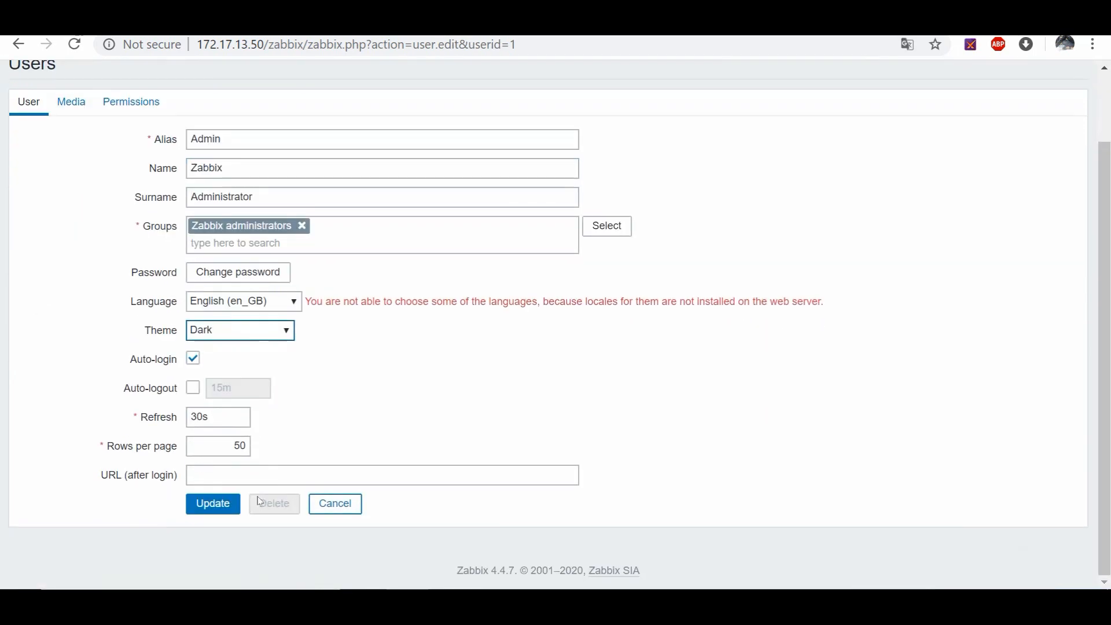
left_click(198, 508)
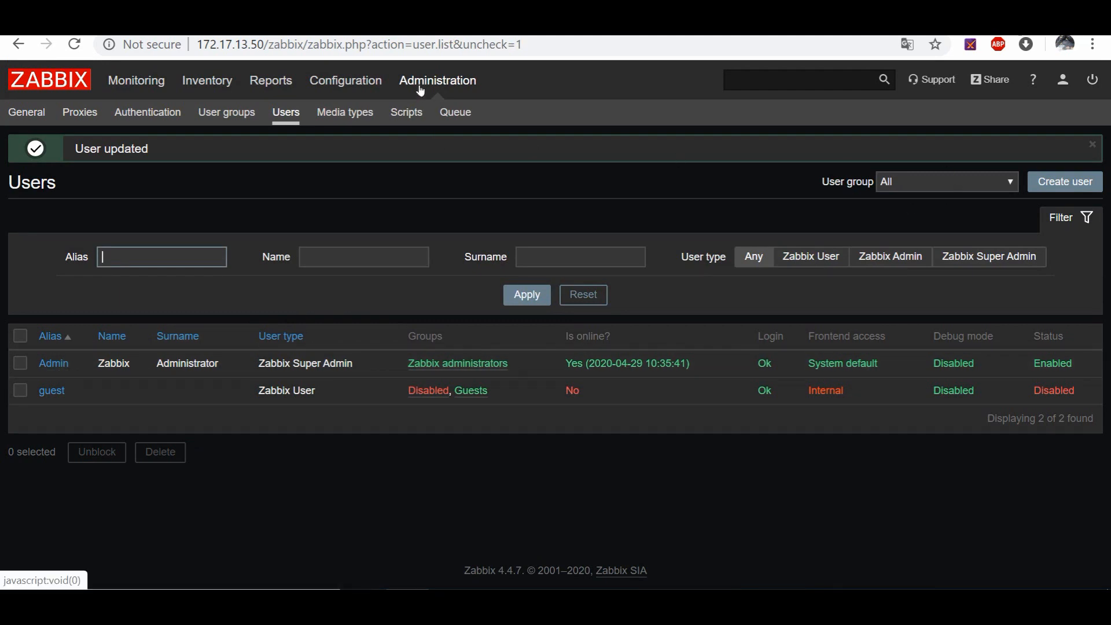
Step: Go to the host configuration page and open the form for creating a new host
left_click(345, 84)
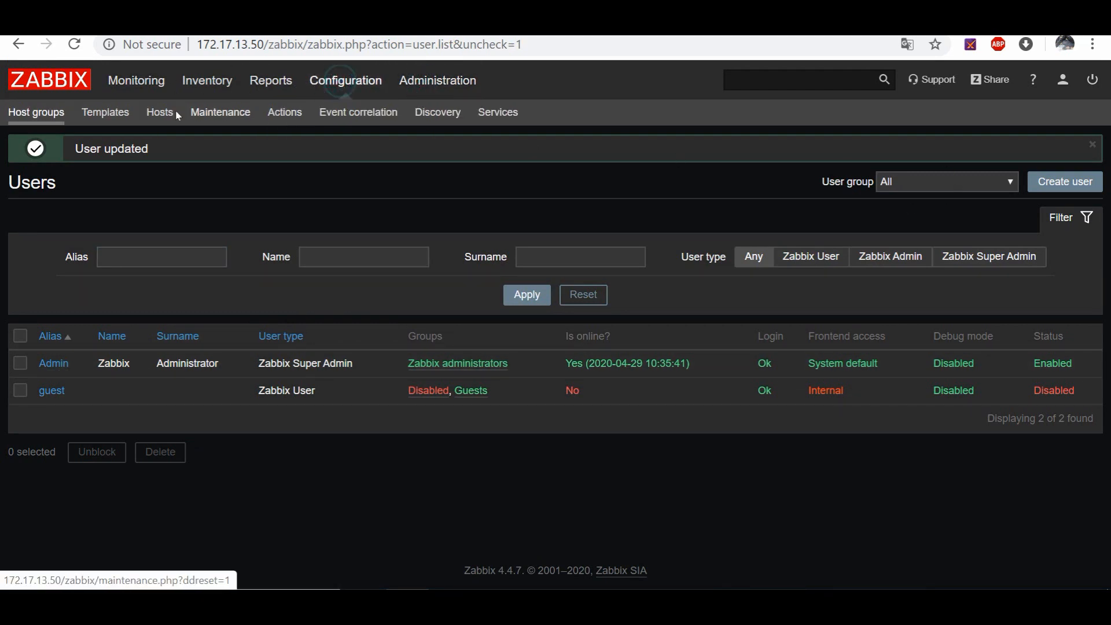
left_click(162, 112)
scroll(737, 292, "down", 3)
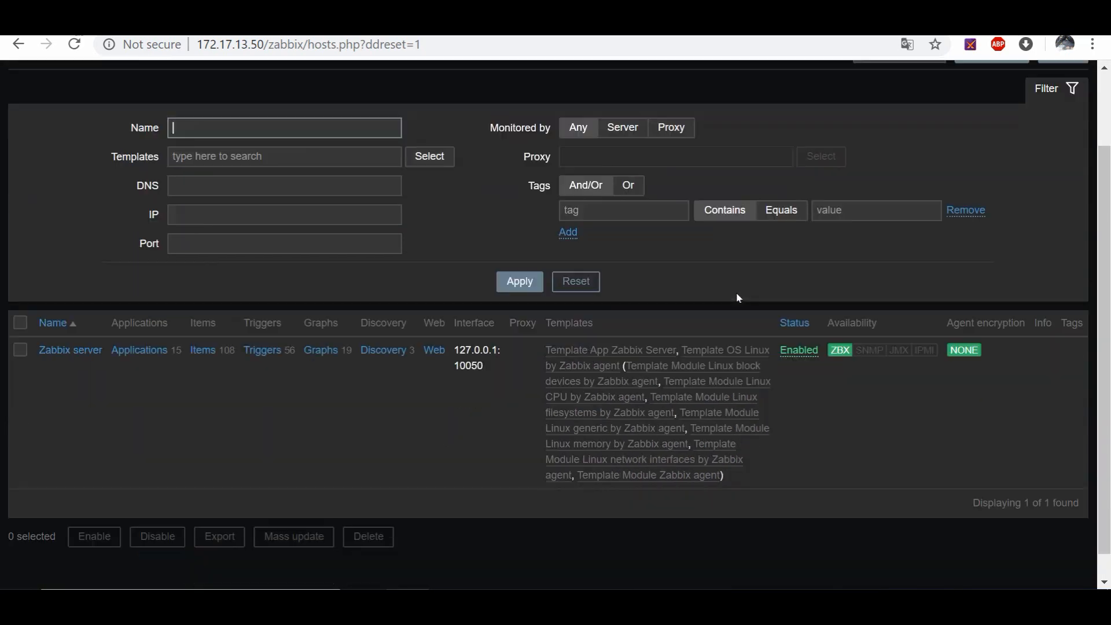
scroll(737, 293, "up", 3)
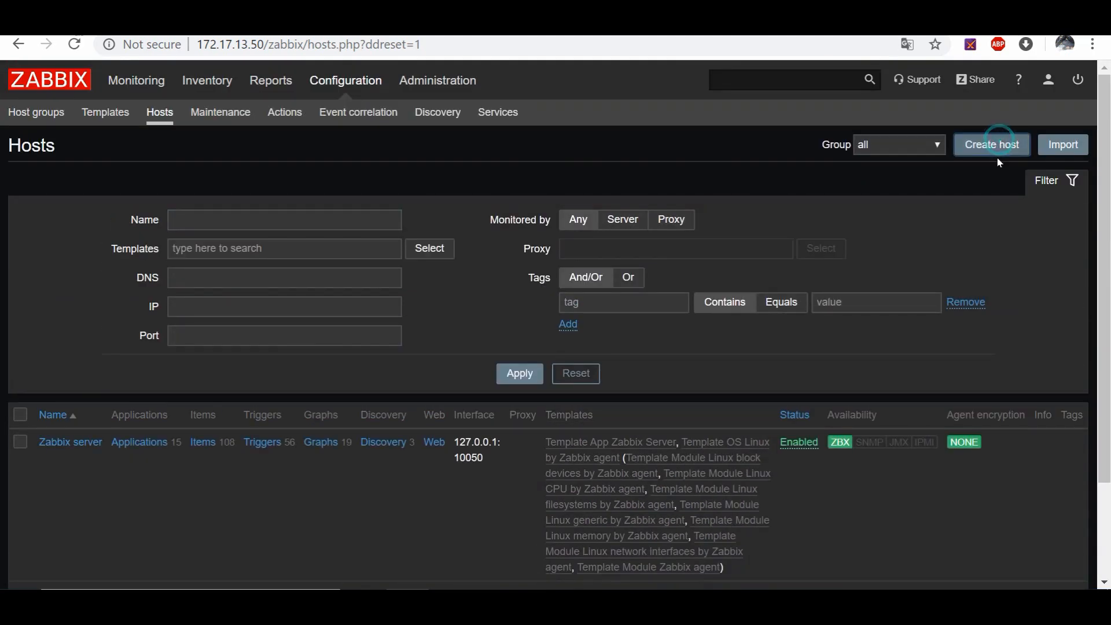
left_click(922, 146)
left_click(922, 146)
left_click(988, 149)
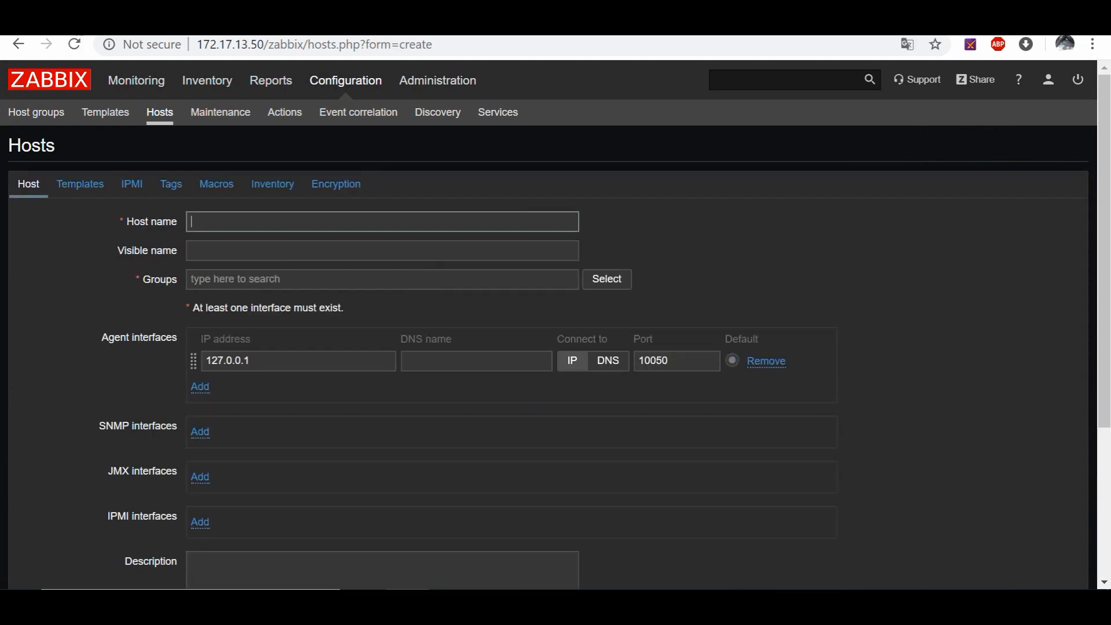
Step: Enter DESKTOP-VST7JV1 as the new host's name
type("DESKTOP-VST7JV1")
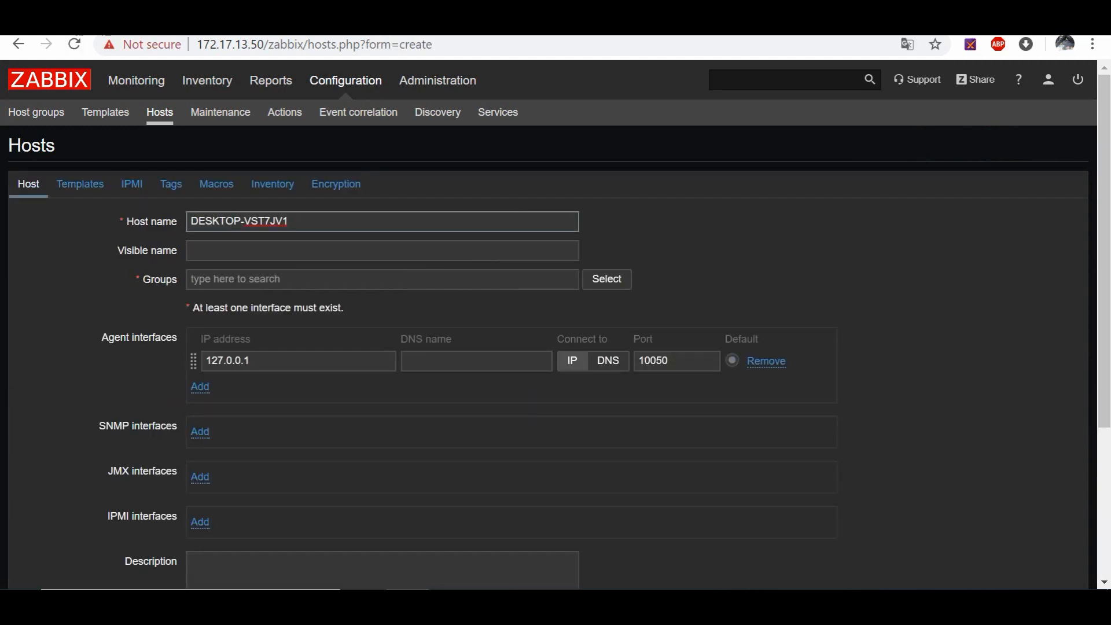
type("ini hostname server tadi")
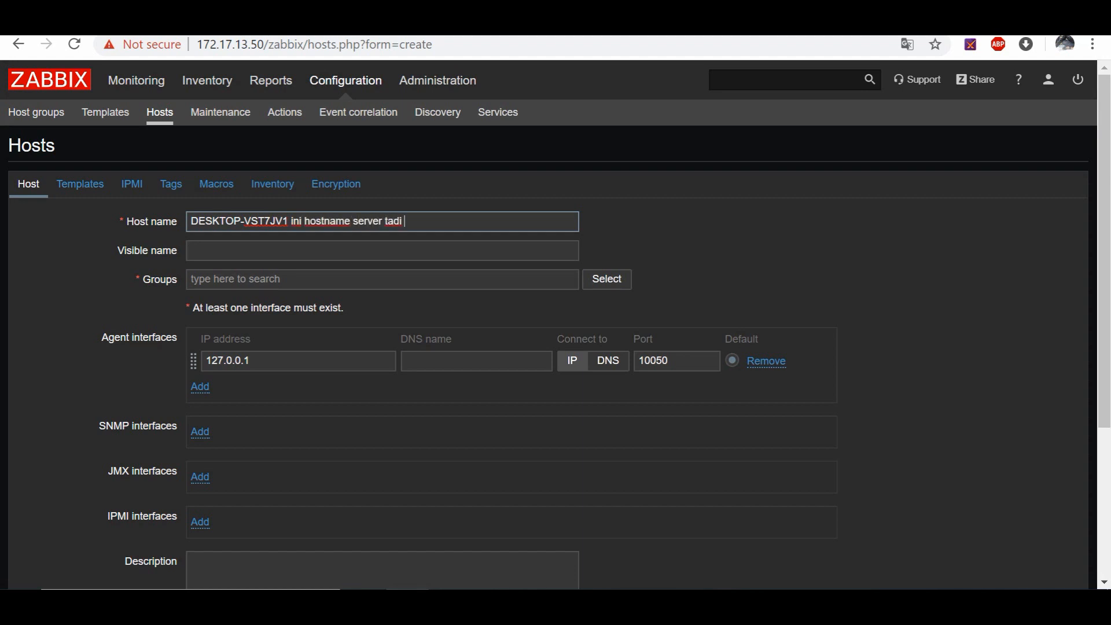
key("BackSpace")
key("BackSpace")
key("BackSpace")
key("BackSpace")
key("BackSpace")
key("BackSpace")
key("BackSpace")
key("BackSpace")
key("BackSpace")
key("BackSpace")
key("BackSpace")
key("BackSpace")
key("BackSpace")
key("BackSpace")
key("BackSpace")
key("BackSpace")
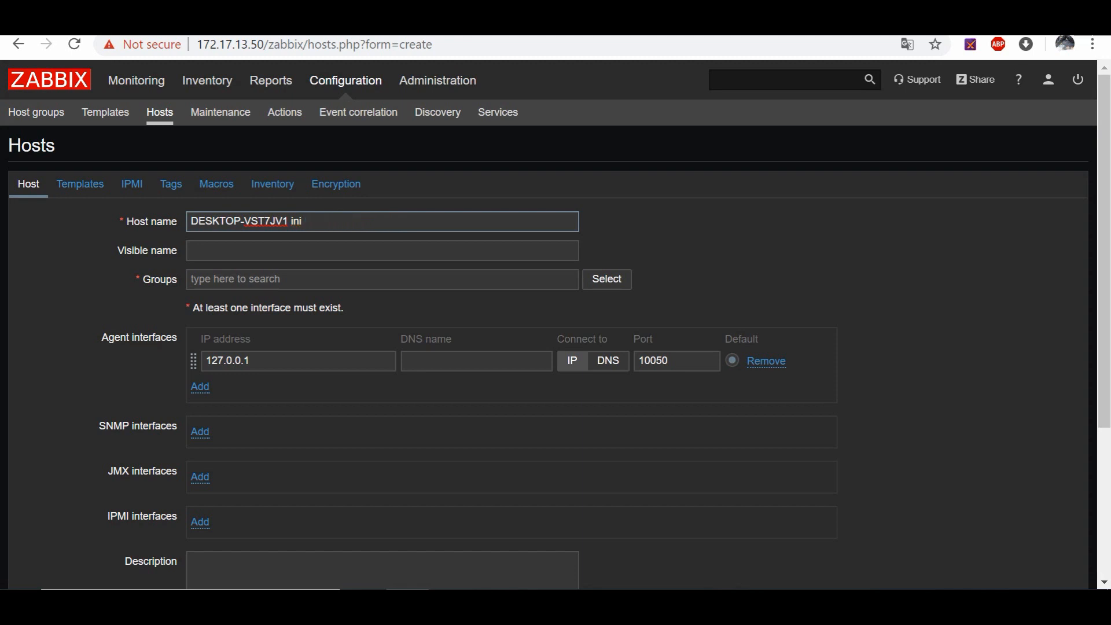
Step: Assign the host to the Templates/Operating systems group and set its agent interface IP address to 172.17.13.139
left_click(607, 279)
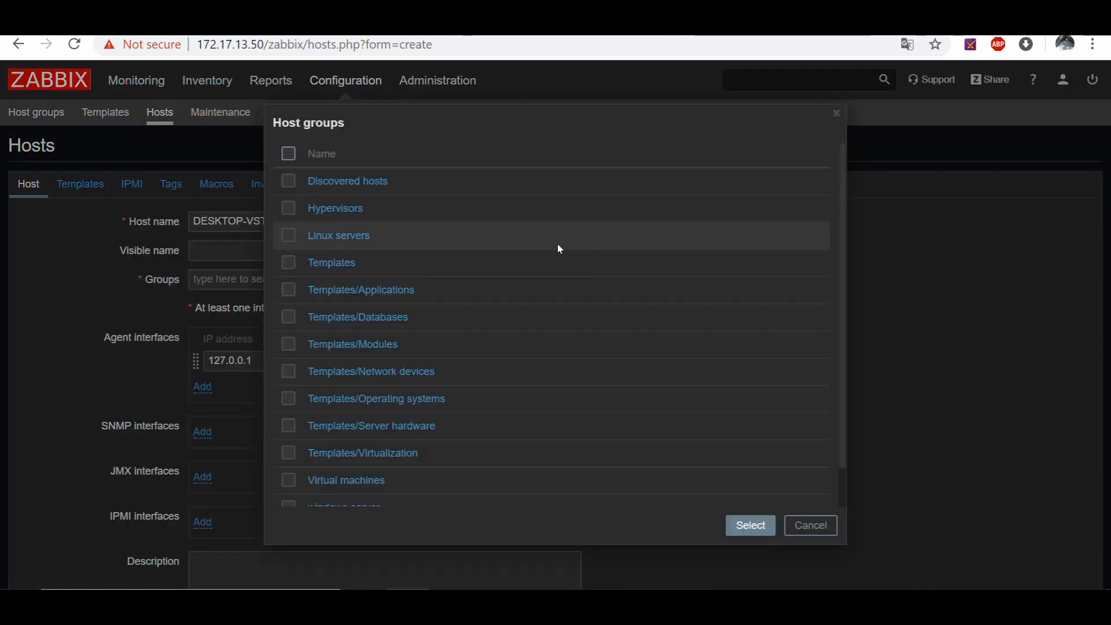
left_click(402, 399)
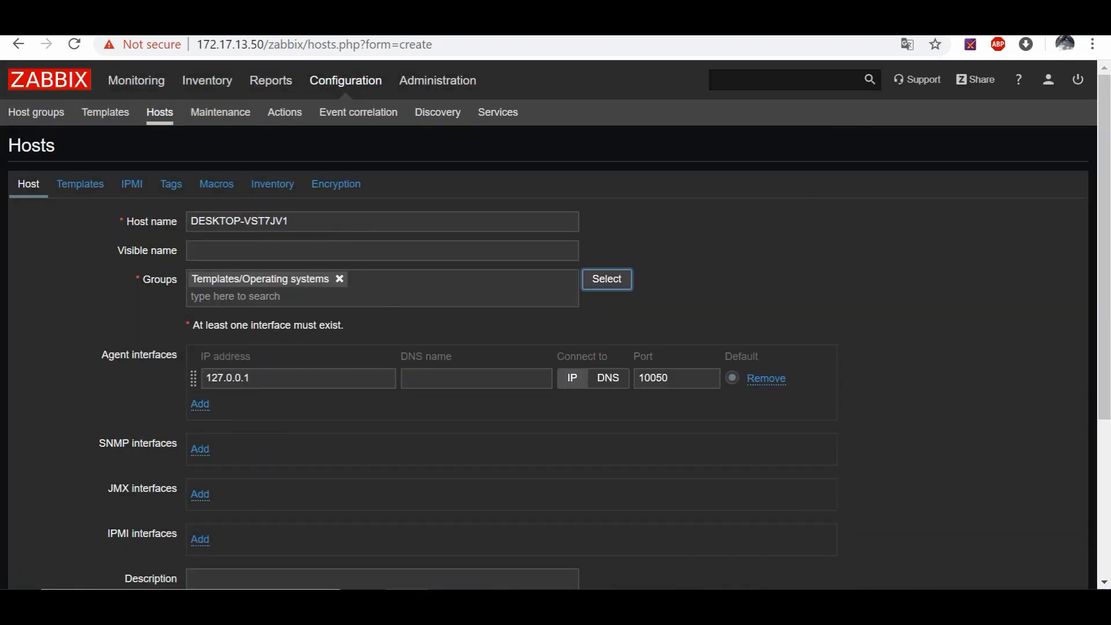
double_click(273, 379)
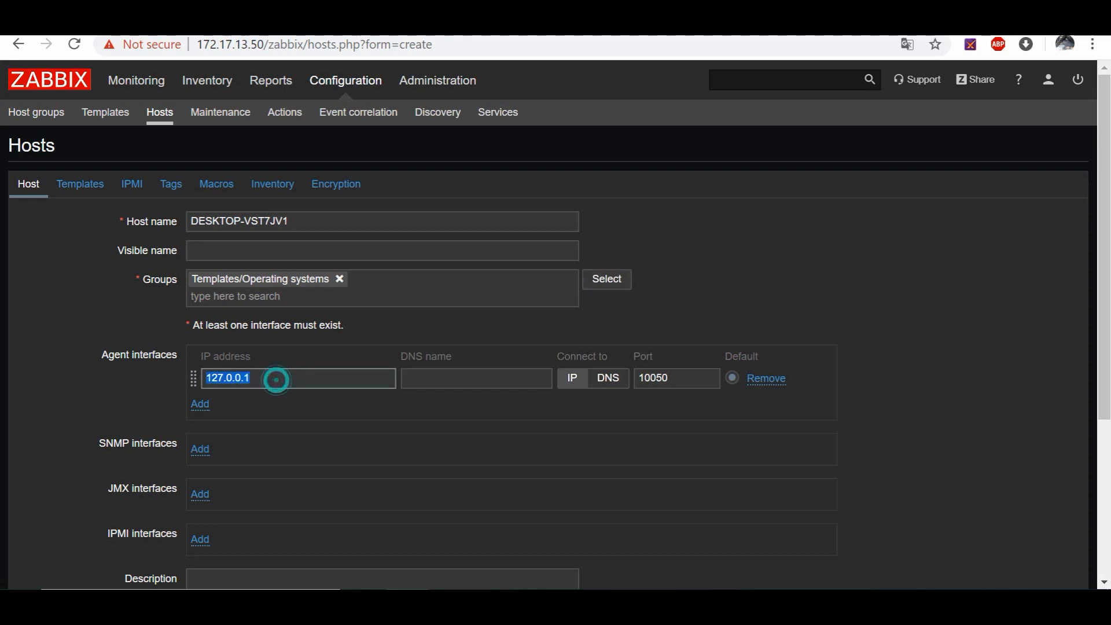
type("172.17")
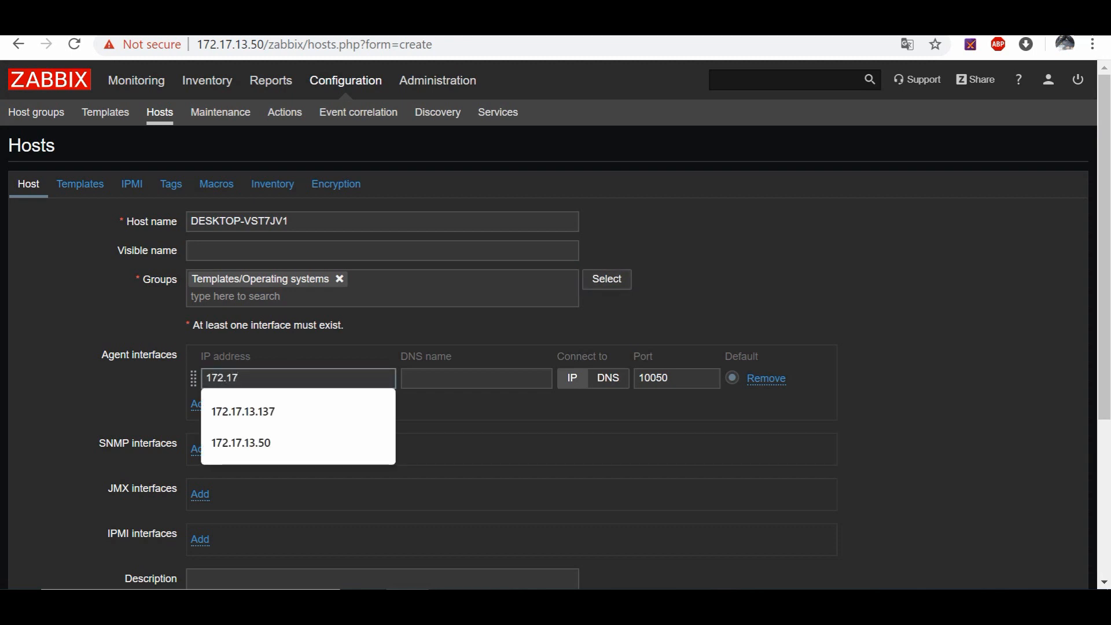
type(".13.139")
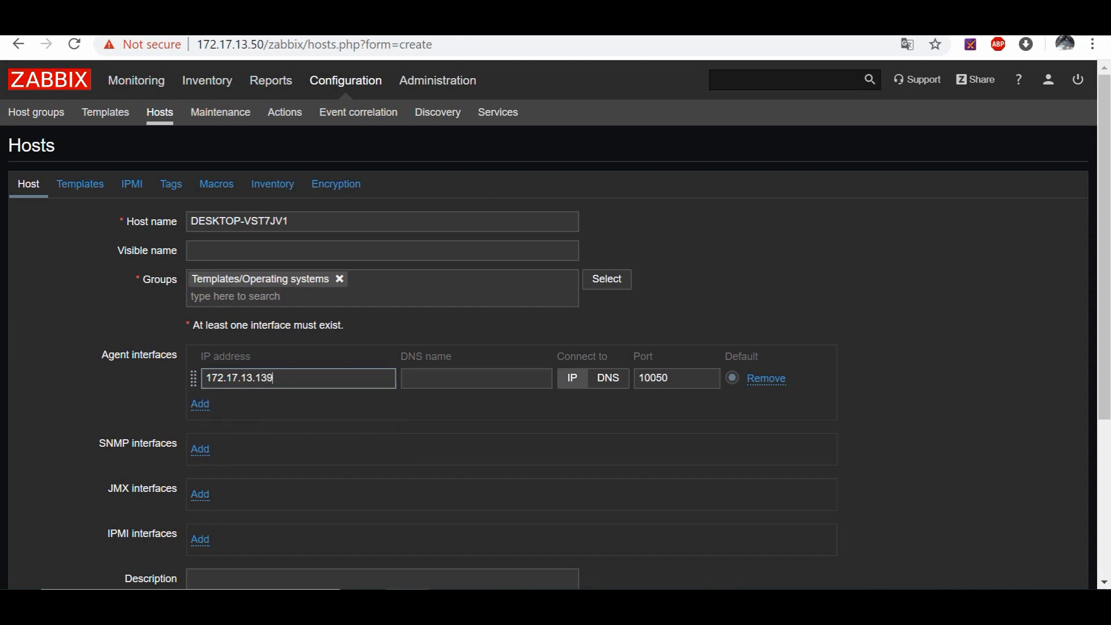
left_click(789, 217)
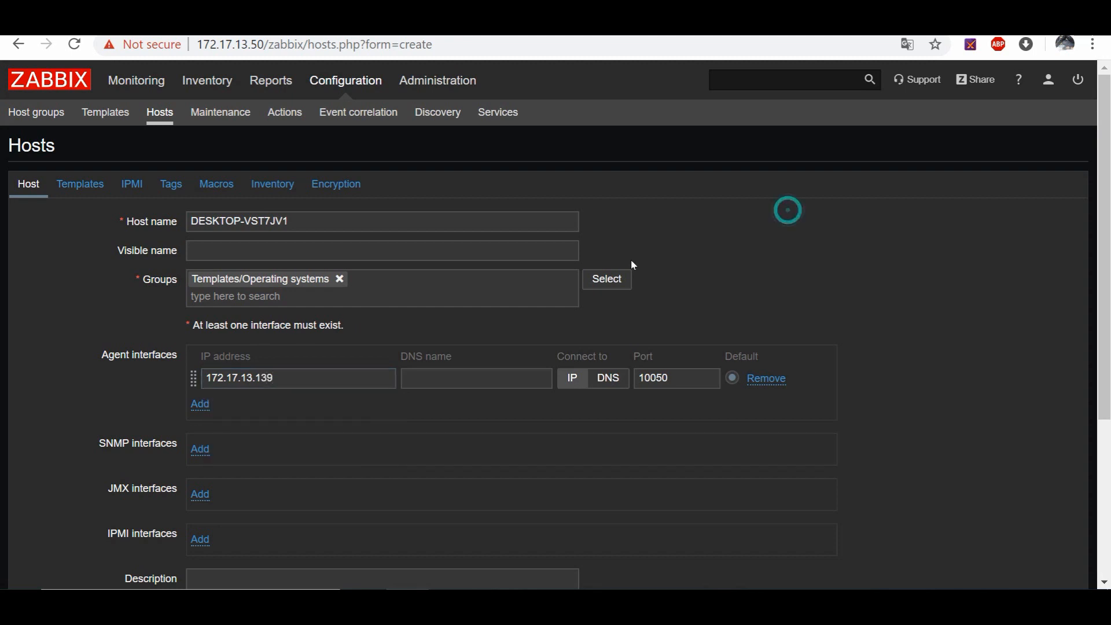
left_click(605, 278)
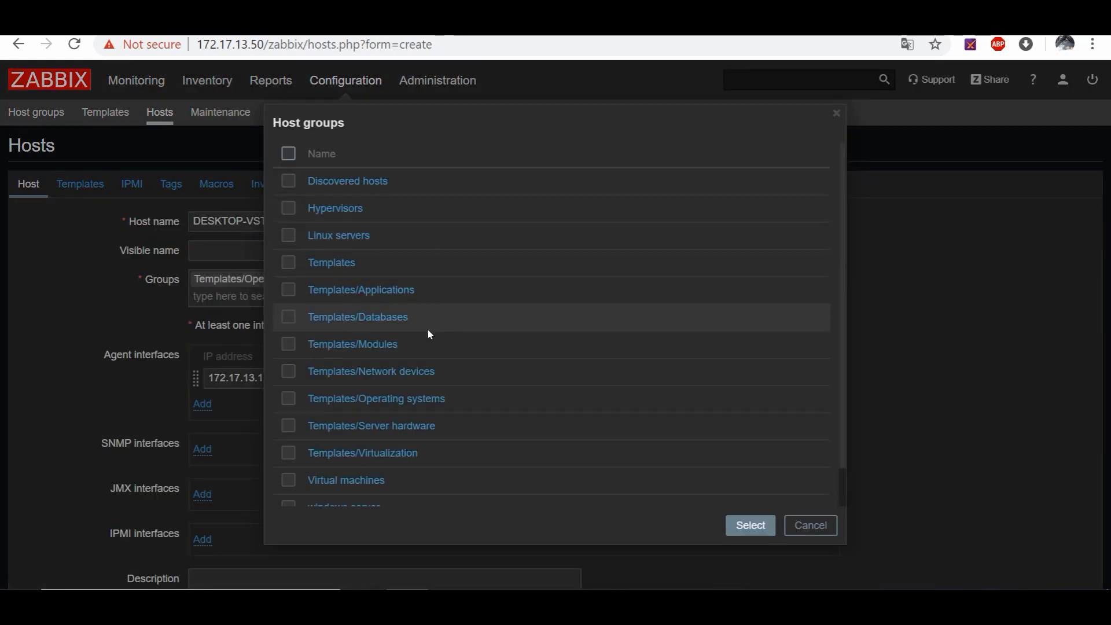
scroll(419, 342, "down", 2)
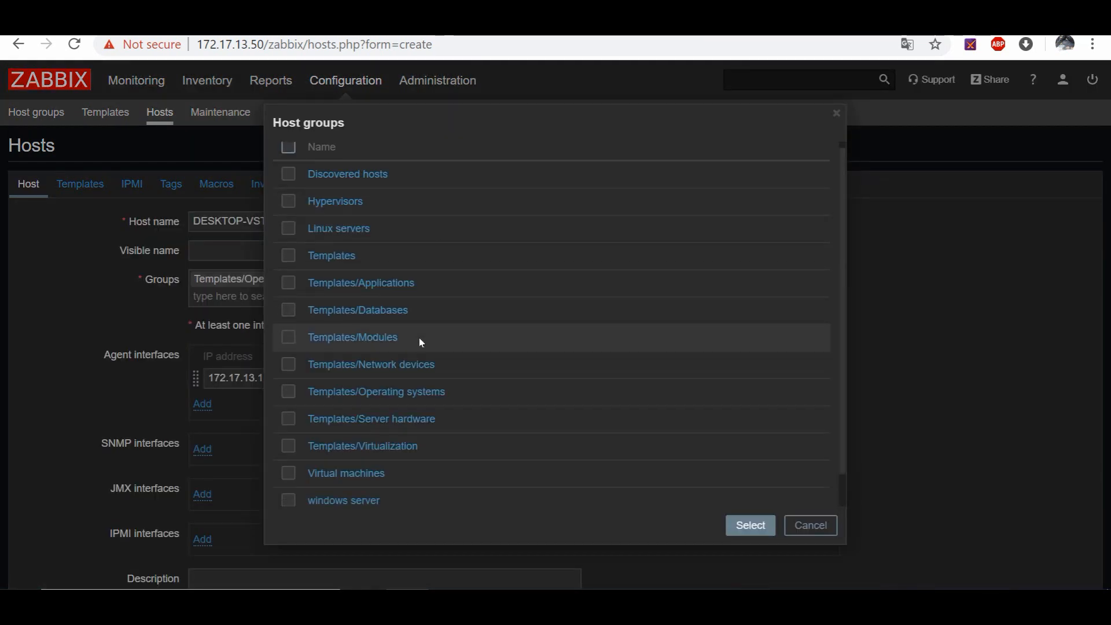
left_click(412, 362)
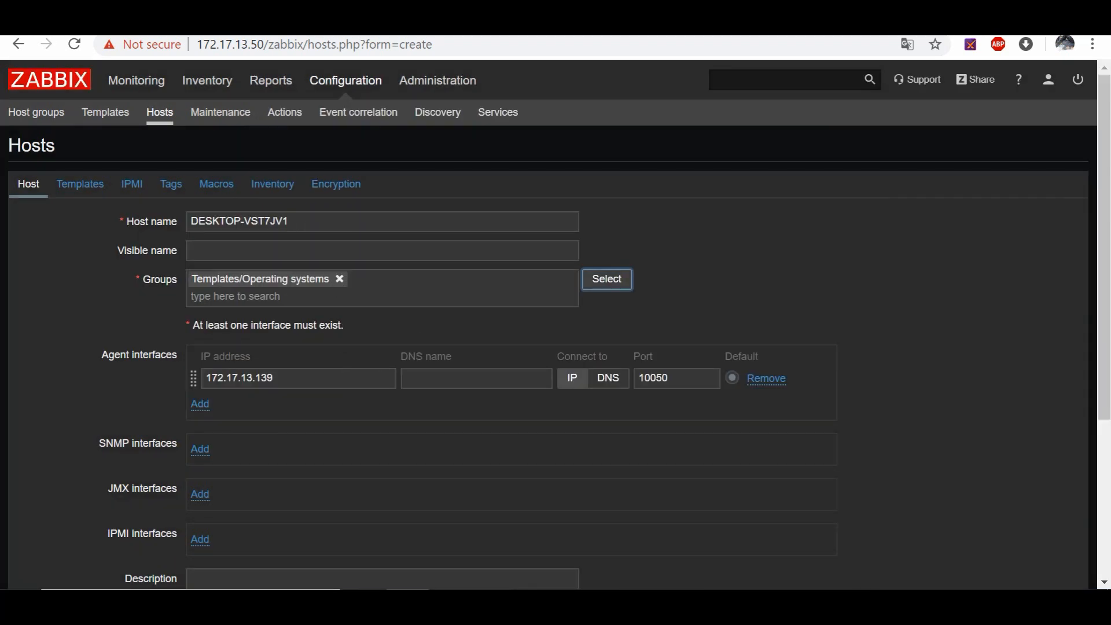
Step: Choose Template OS Windows by Zabbix agent from the Templates/Operating systems group as the host's template to link
left_click(81, 184)
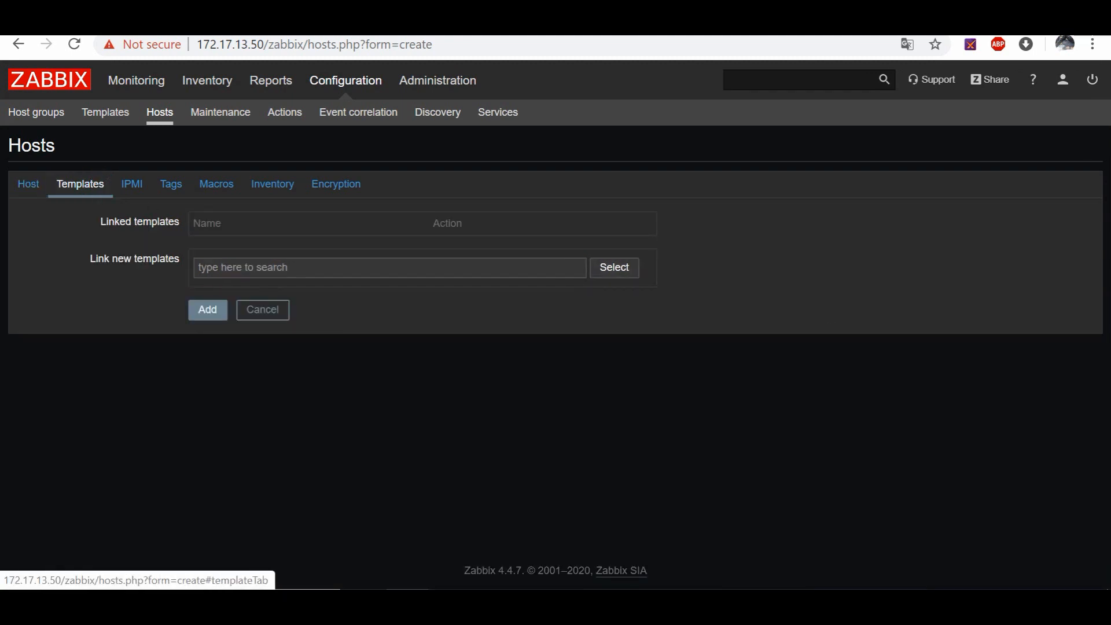
left_click(599, 274)
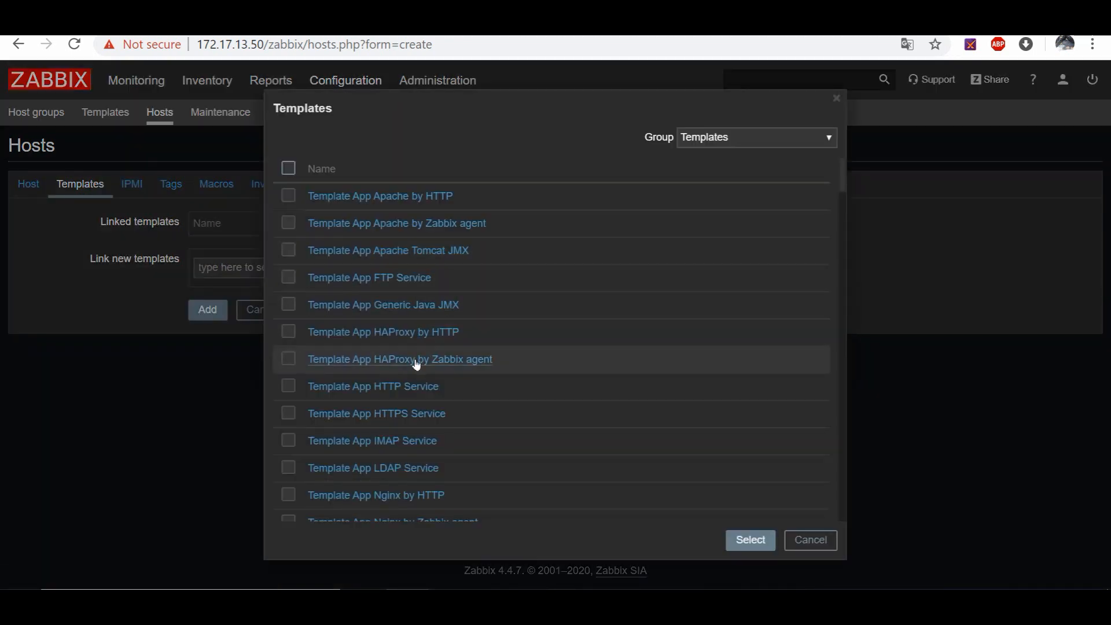
scroll(416, 368, "down", 8)
scroll(416, 368, "down", 12)
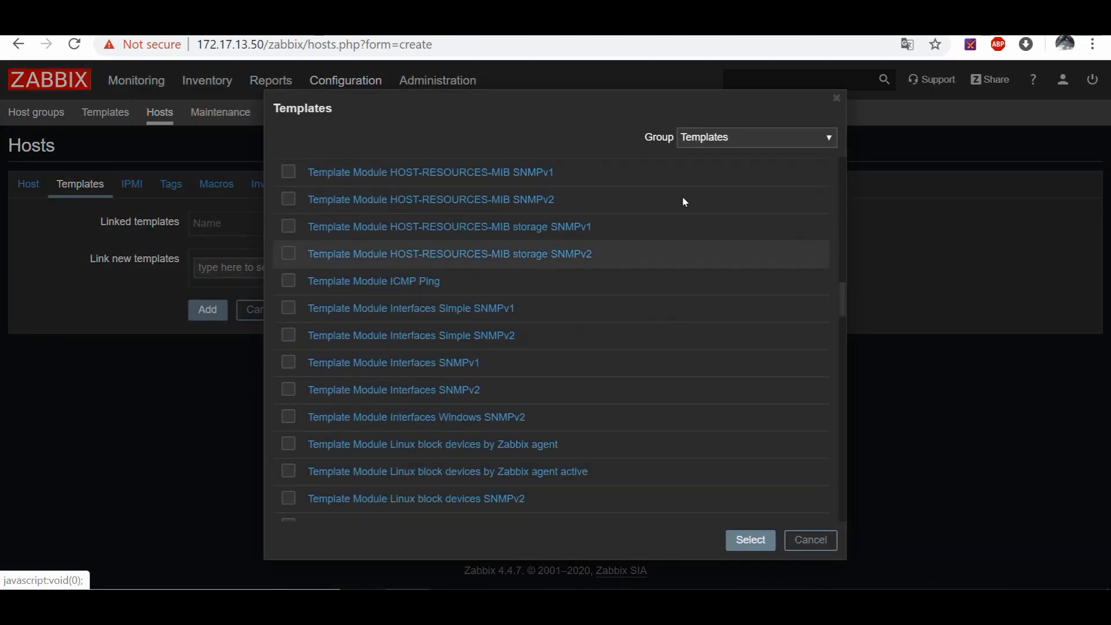
left_click(716, 138)
left_click(727, 218)
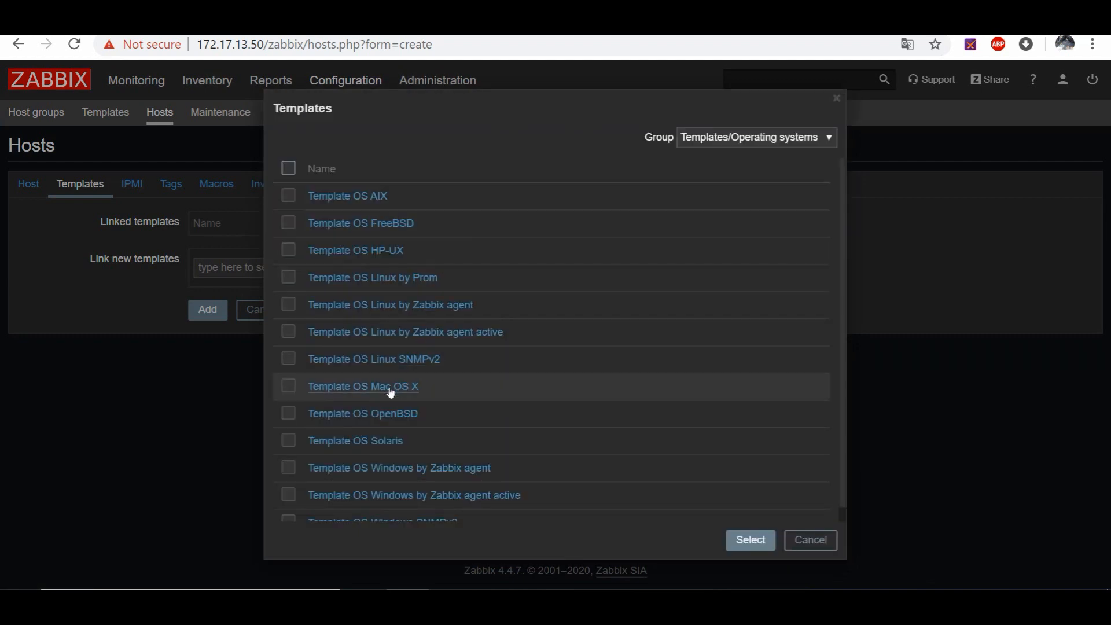
scroll(451, 410, "down", 1)
left_click(405, 454)
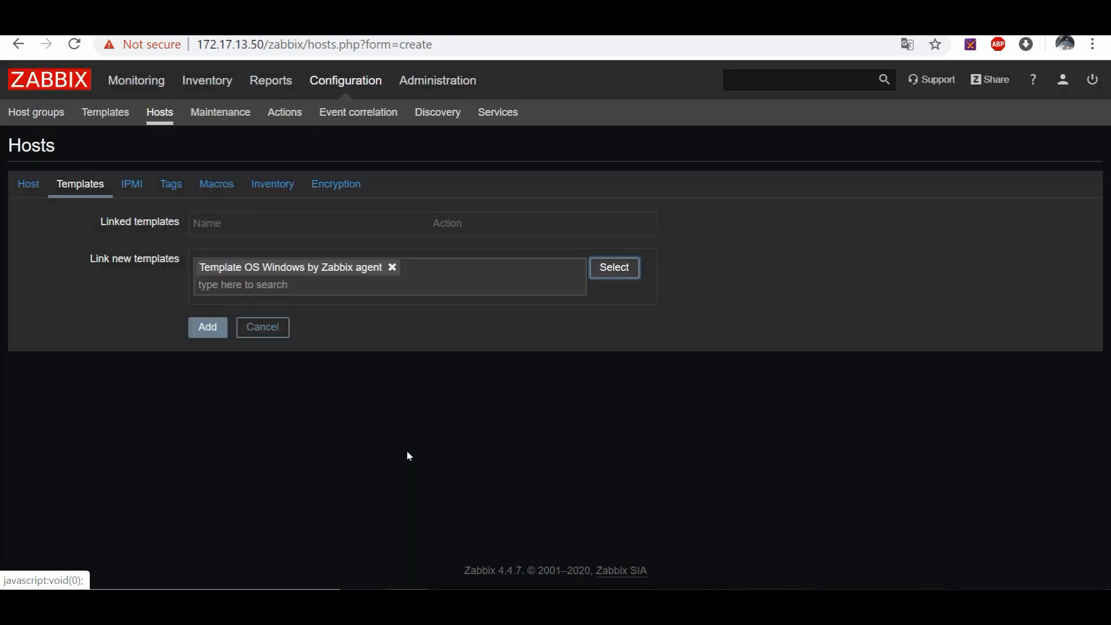
Step: Add the windows server group to the host and remove the Templates/Operating systems group
left_click(34, 184)
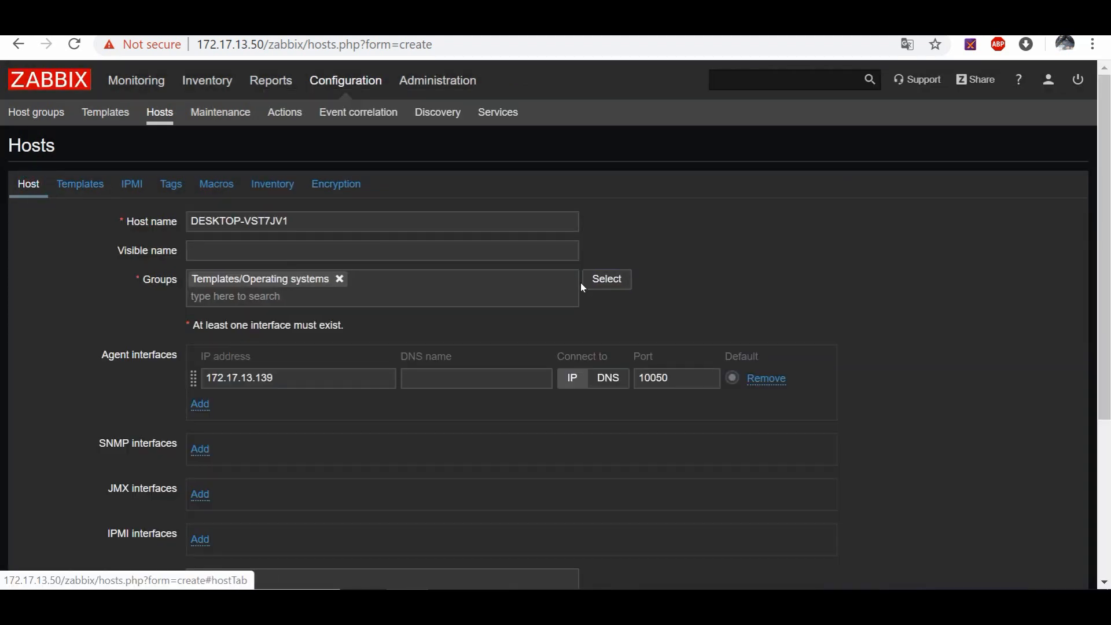
left_click(604, 278)
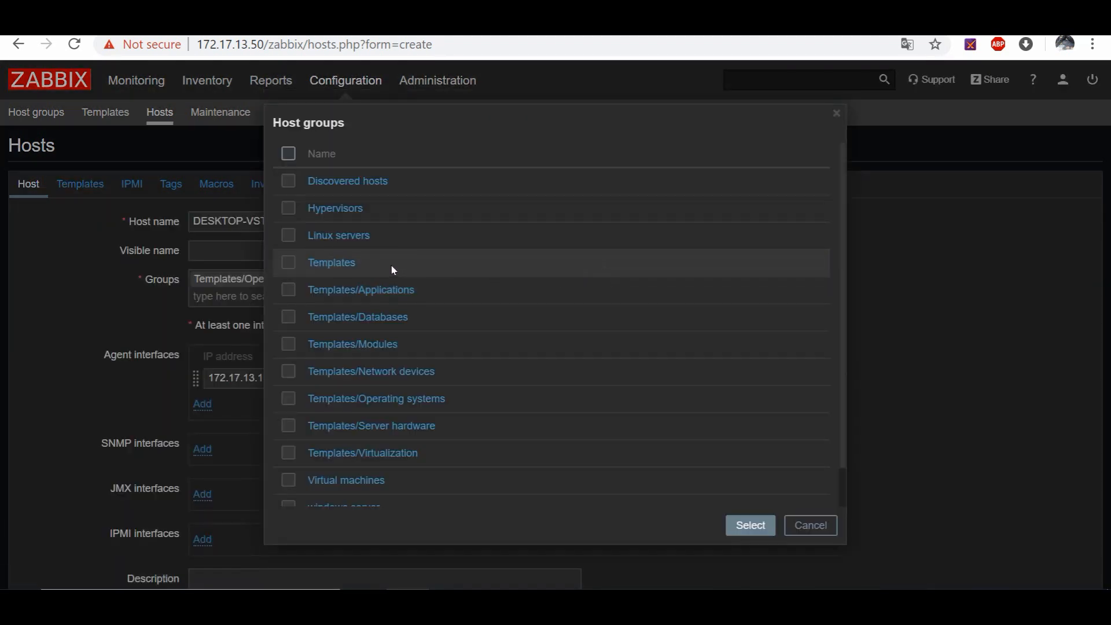
scroll(379, 347, "down", 1)
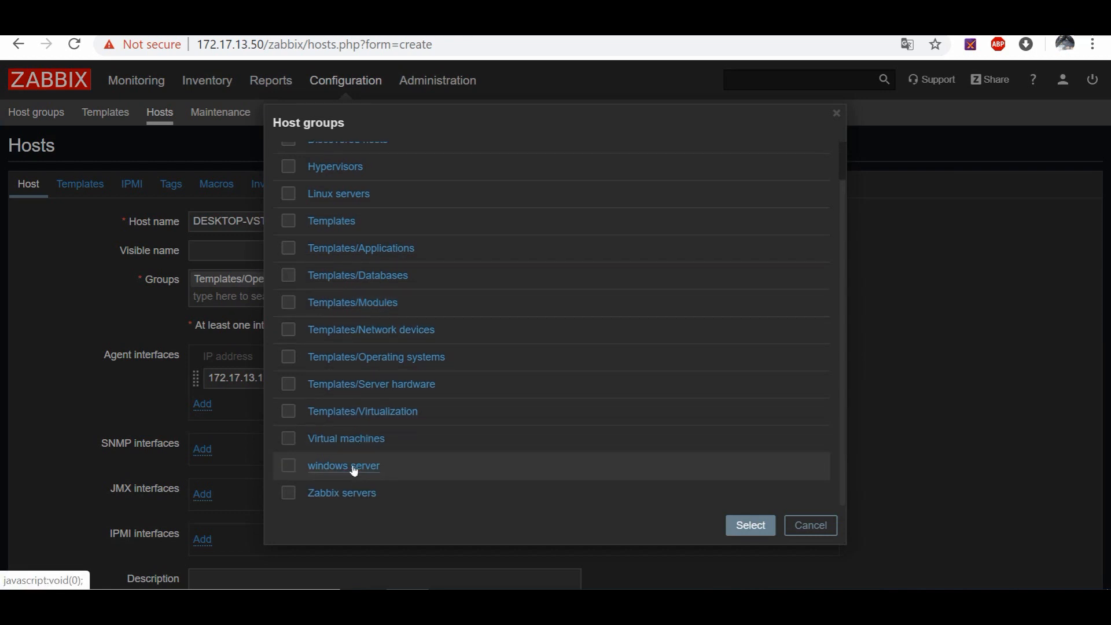
scroll(351, 405, "up", 1)
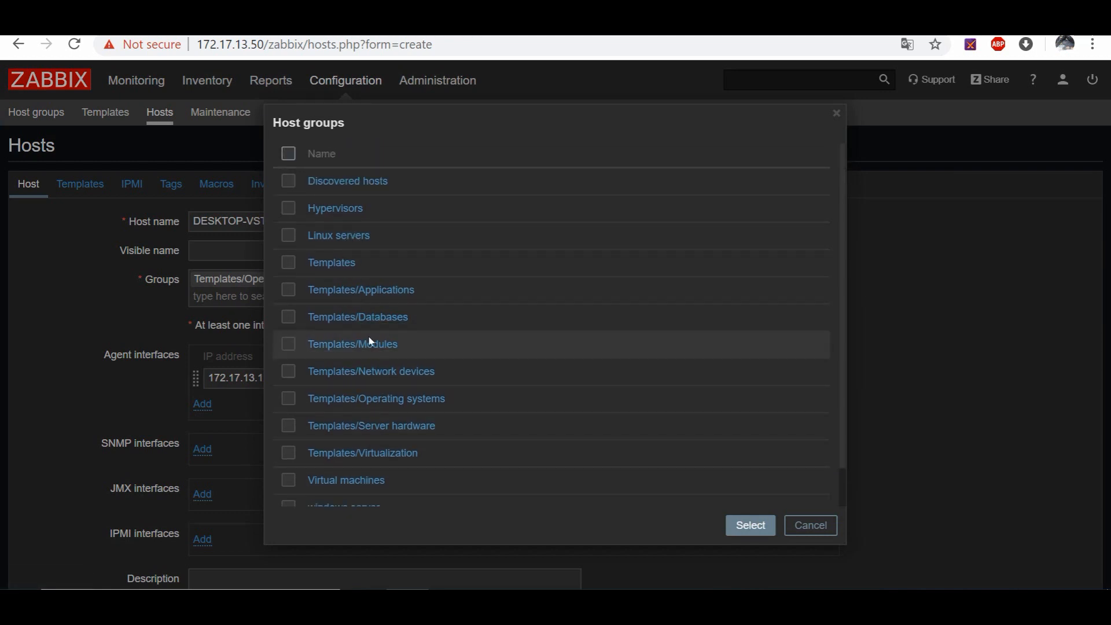
scroll(351, 463, "down", 1)
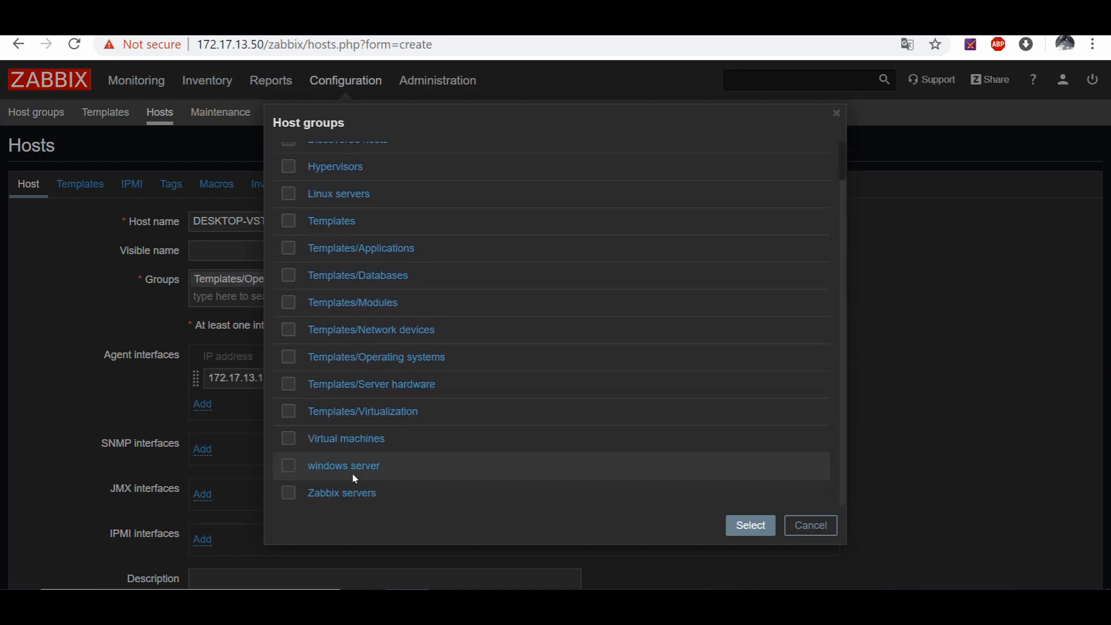
left_click(352, 470)
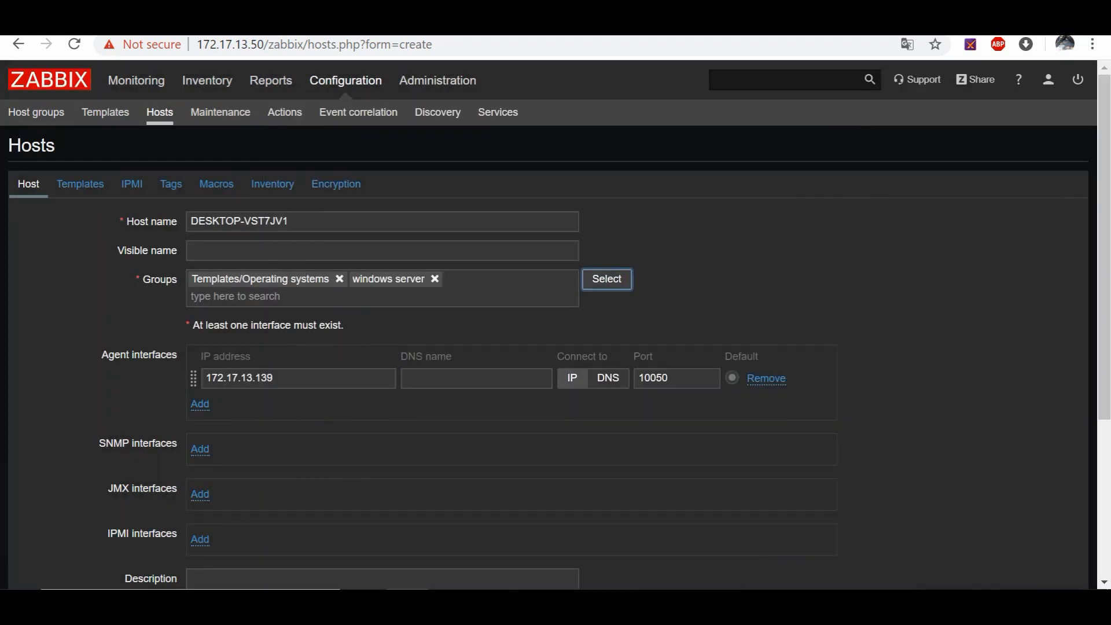
left_click(339, 279)
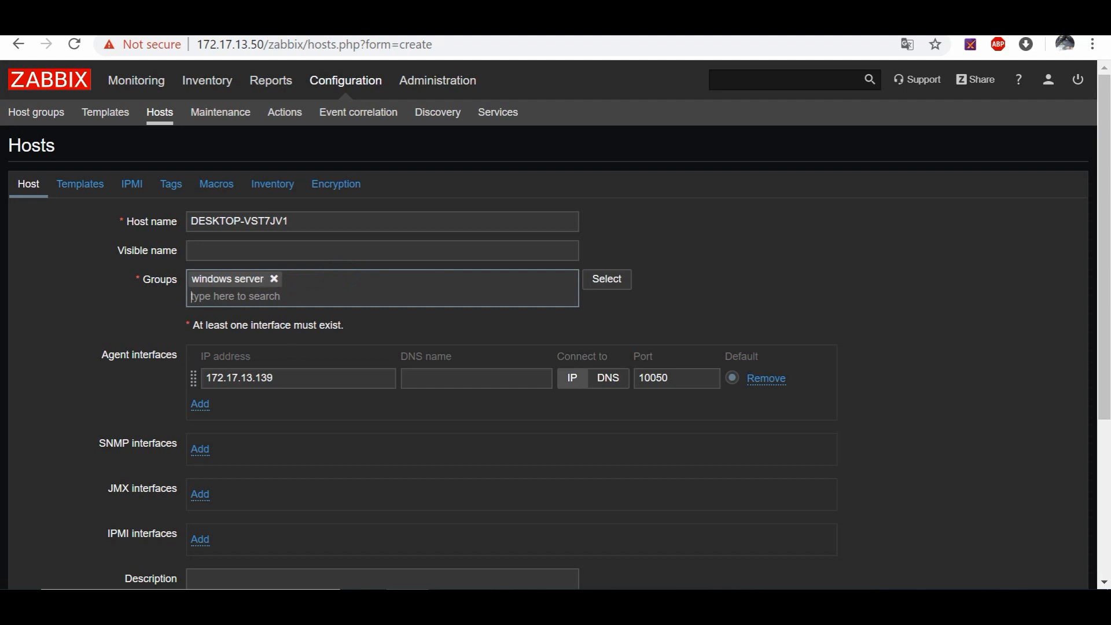
Step: Review the host settings and the chosen template, and add the new host
scroll(354, 481, "down", 4)
scroll(330, 469, "up", 4)
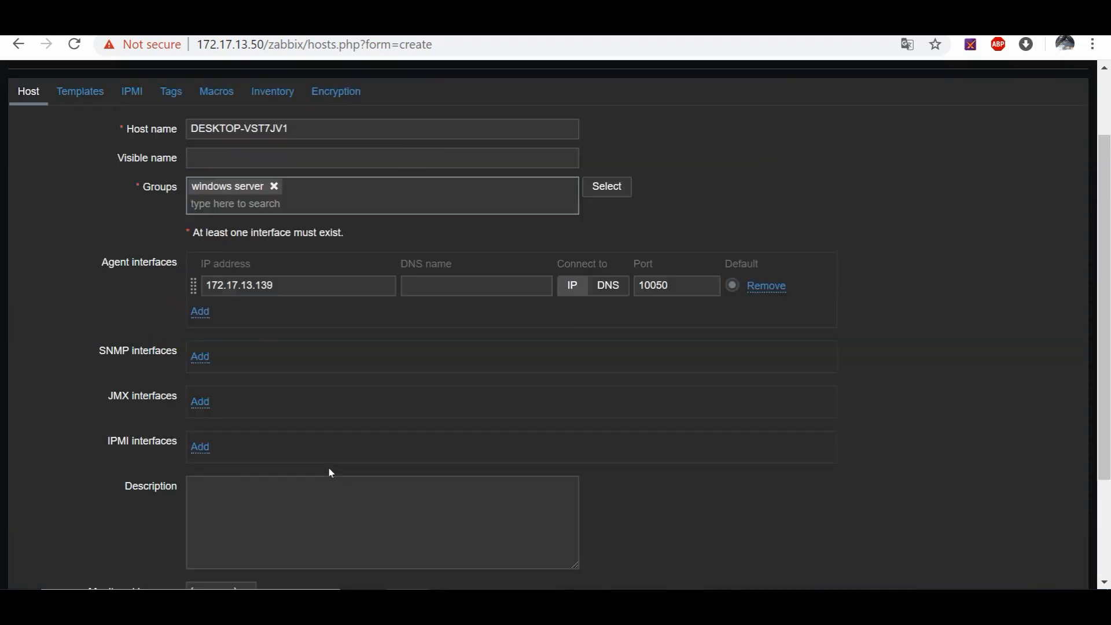
left_click(98, 186)
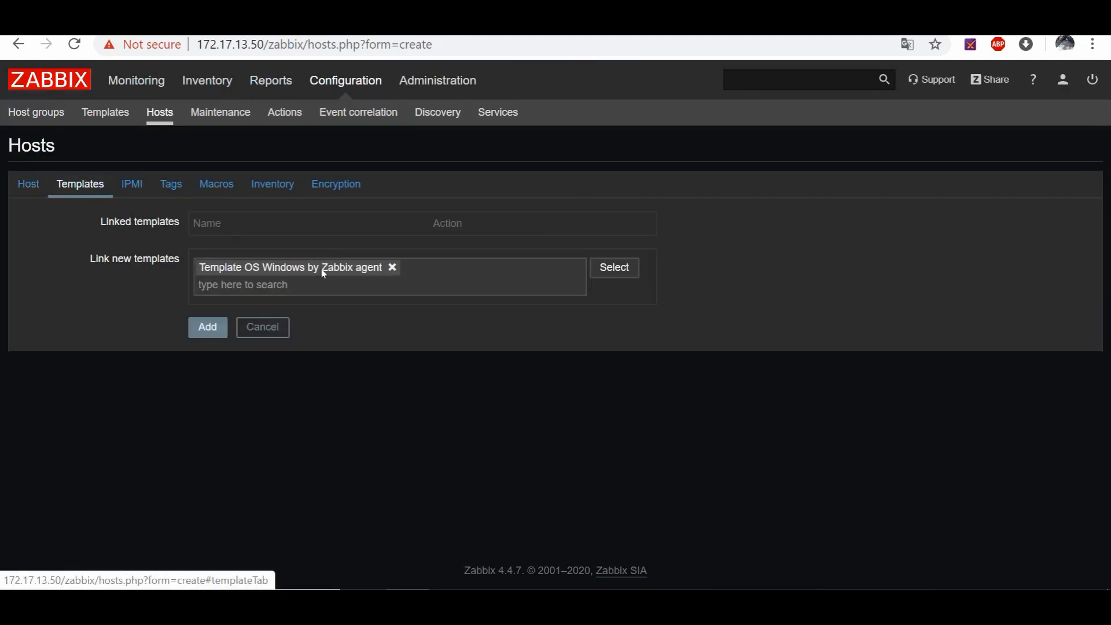
left_click(29, 184)
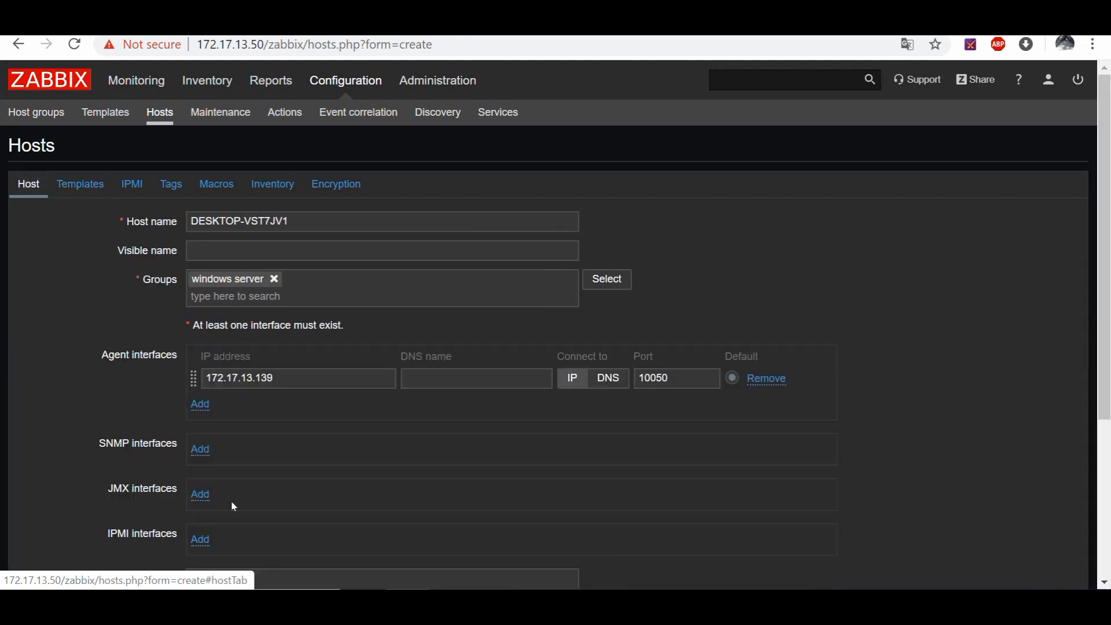
scroll(234, 507, "down", 4)
left_click(204, 504)
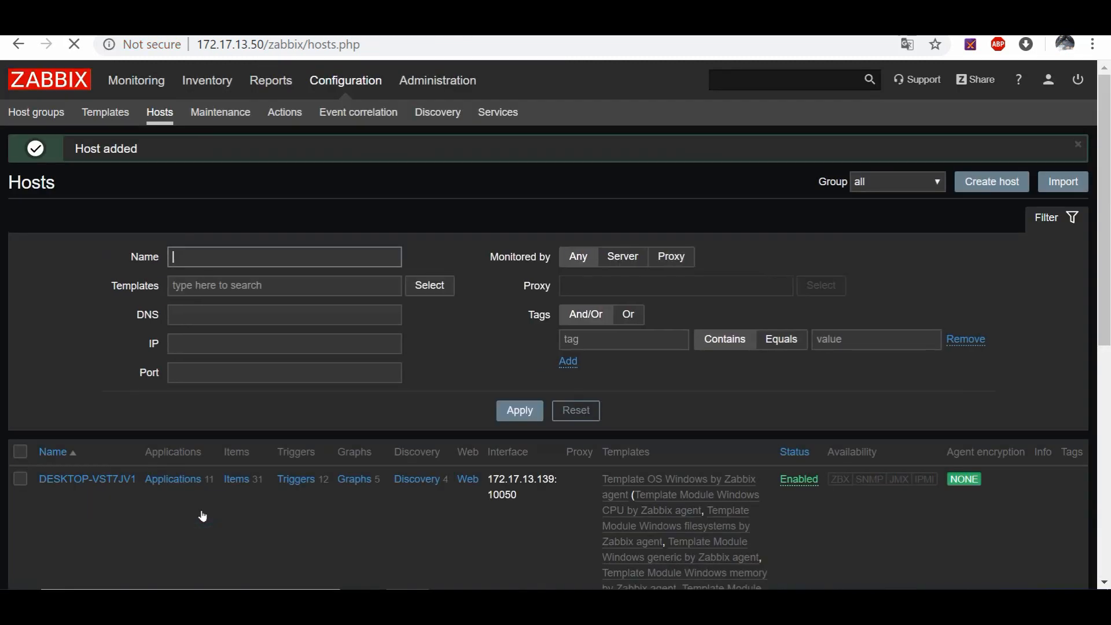
Step: Examine the new host's entry in the host list, including its interface, templates and availability
scroll(411, 352, "down", 8)
scroll(374, 379, "up", 8)
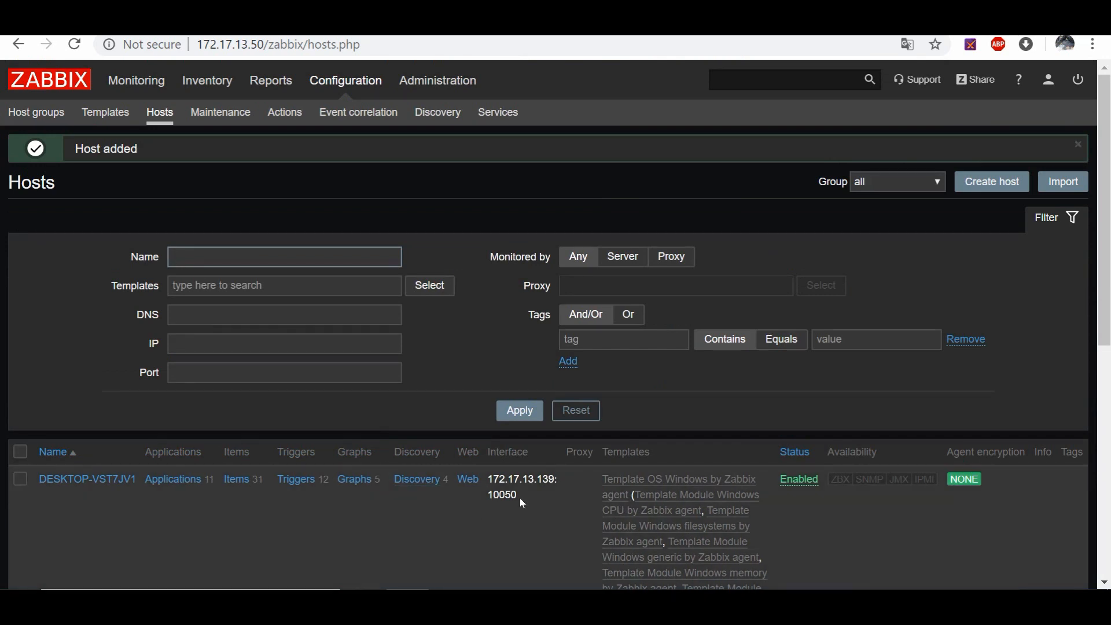
scroll(520, 497, "down", 8)
scroll(1104, 339, "up", 5)
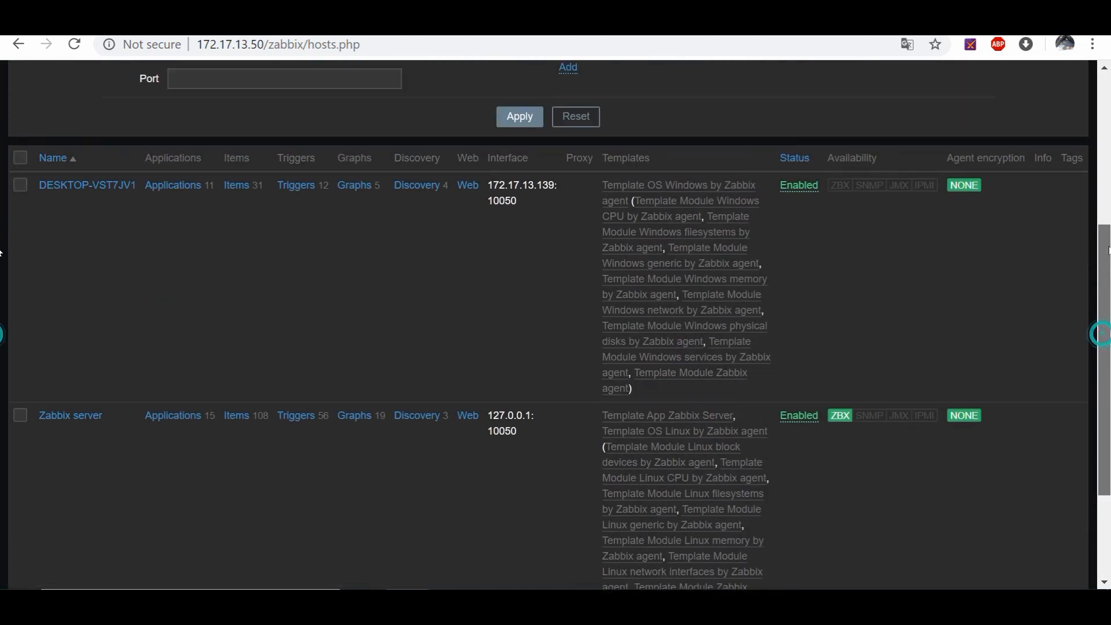
Step: Reapply the empty host filter several times to refresh the list and check the hosts' availability
left_click(529, 232)
triple_click(528, 228)
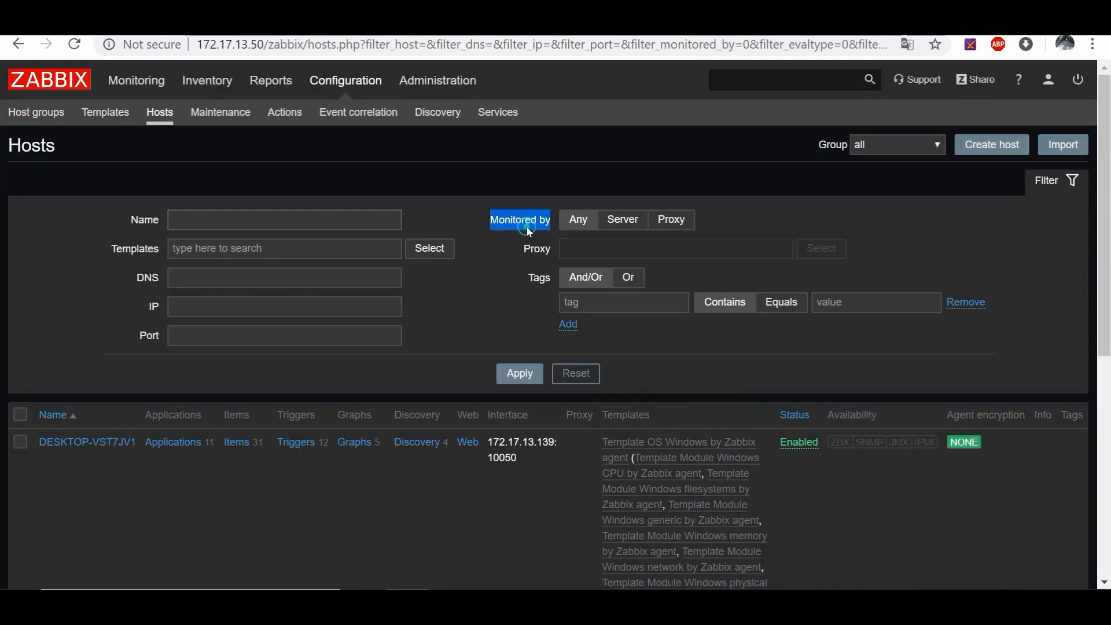
left_click(528, 379)
left_click(527, 379)
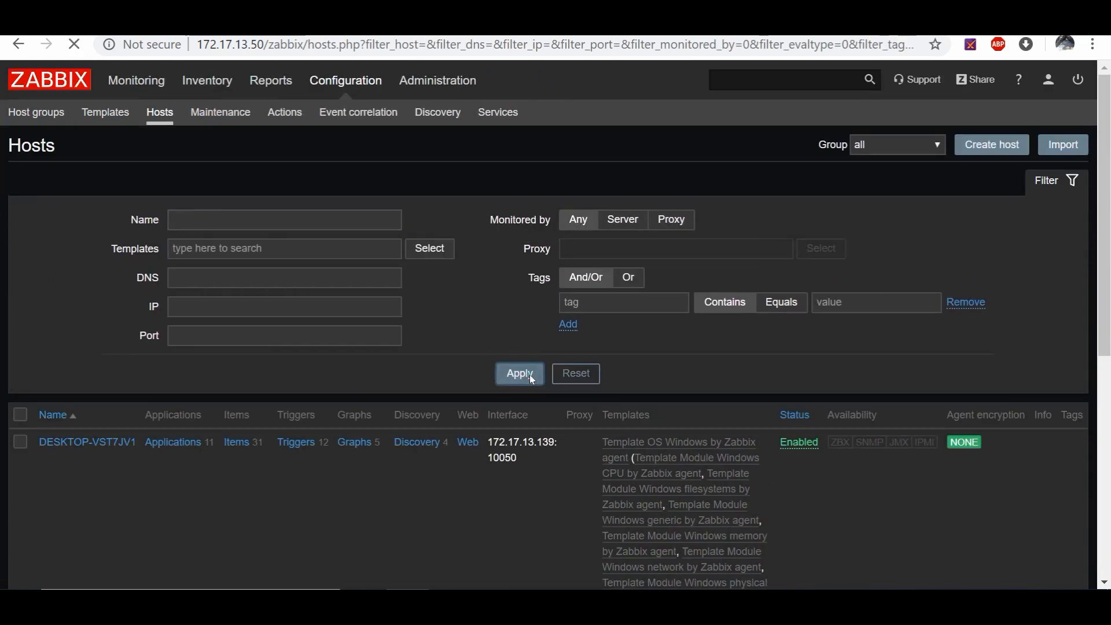
left_click(528, 379)
left_click(527, 379)
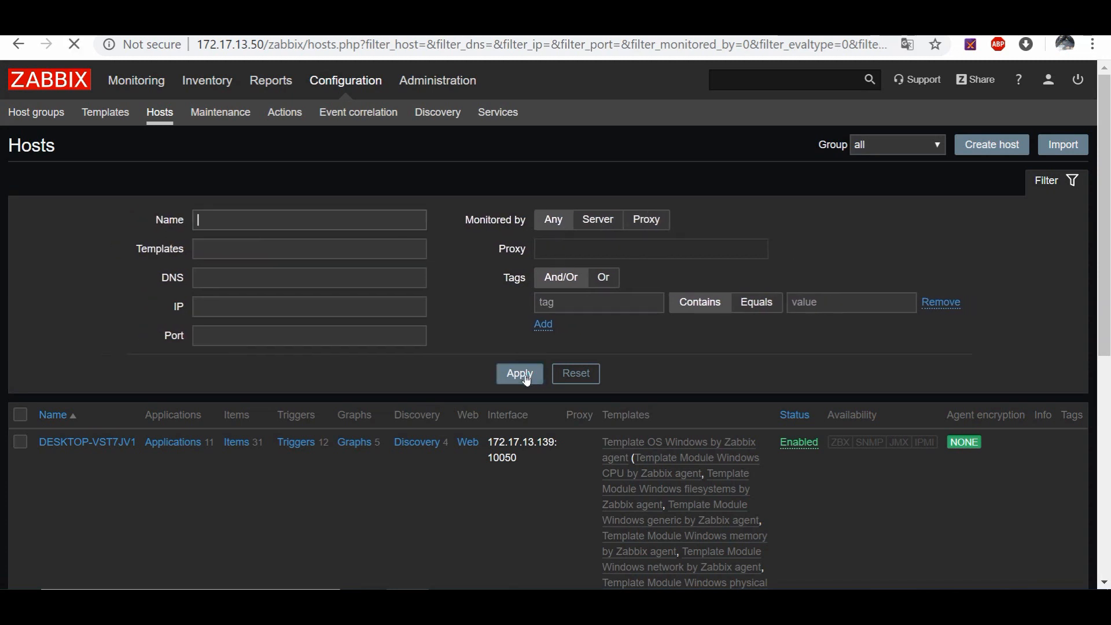
left_click(525, 377)
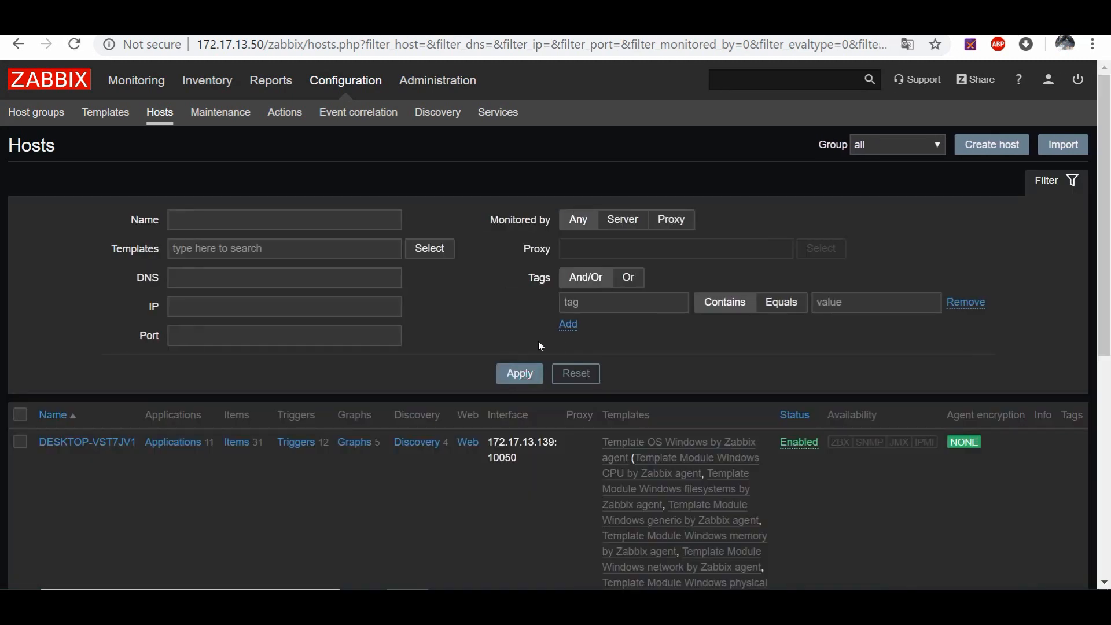
left_click(518, 375)
scroll(452, 396, "down", 7)
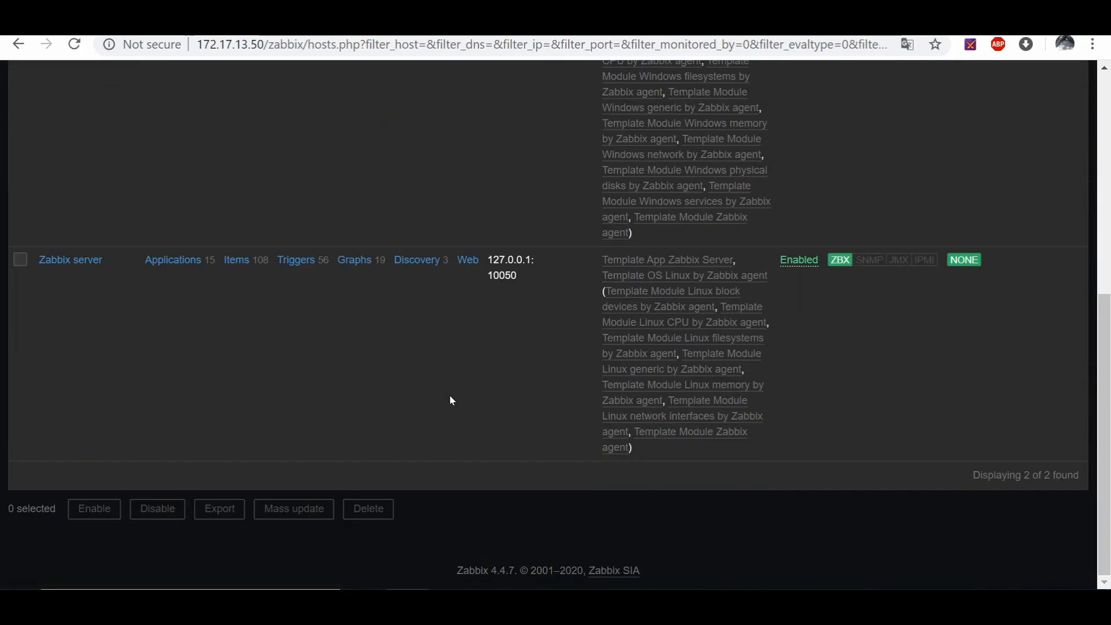
Step: Check the DESKTOP-VST7JV1 host's agent interface and configuration settings, and return to the host list
scroll(287, 341, "up", 7)
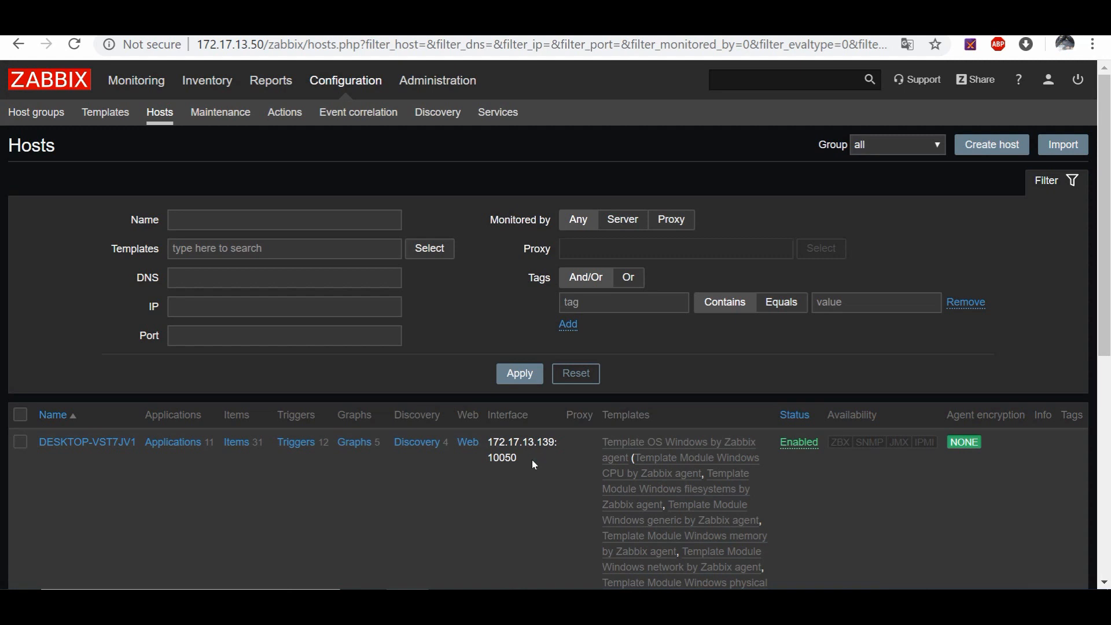
left_click_drag(532, 459, 493, 443)
left_click(469, 481)
left_click(106, 445)
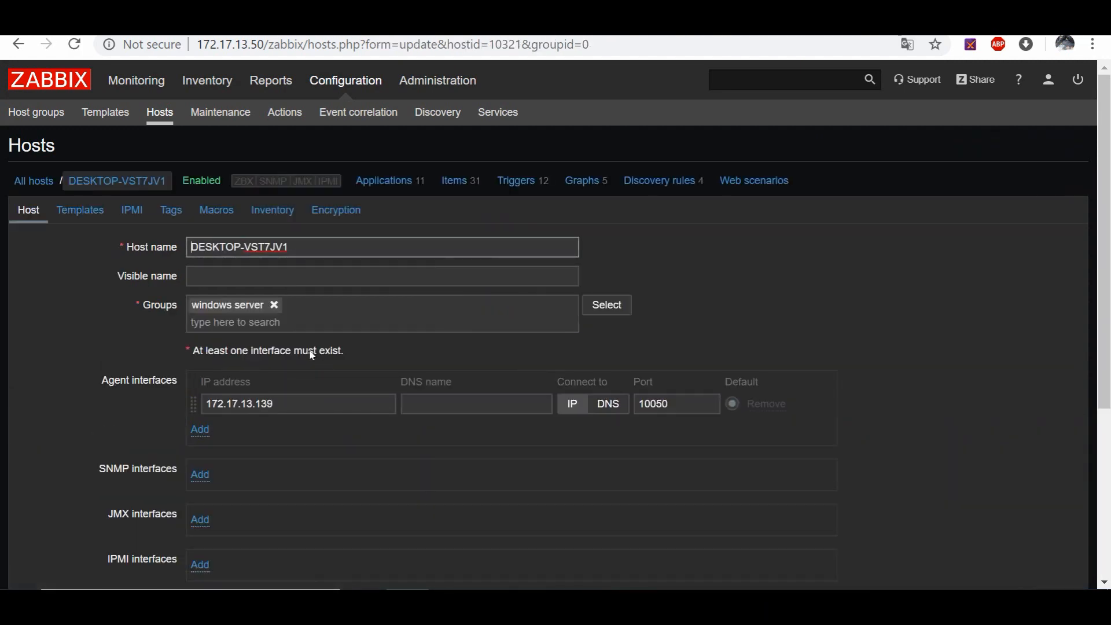
scroll(204, 321, "down", 5)
scroll(204, 321, "up", 5)
left_click(167, 122)
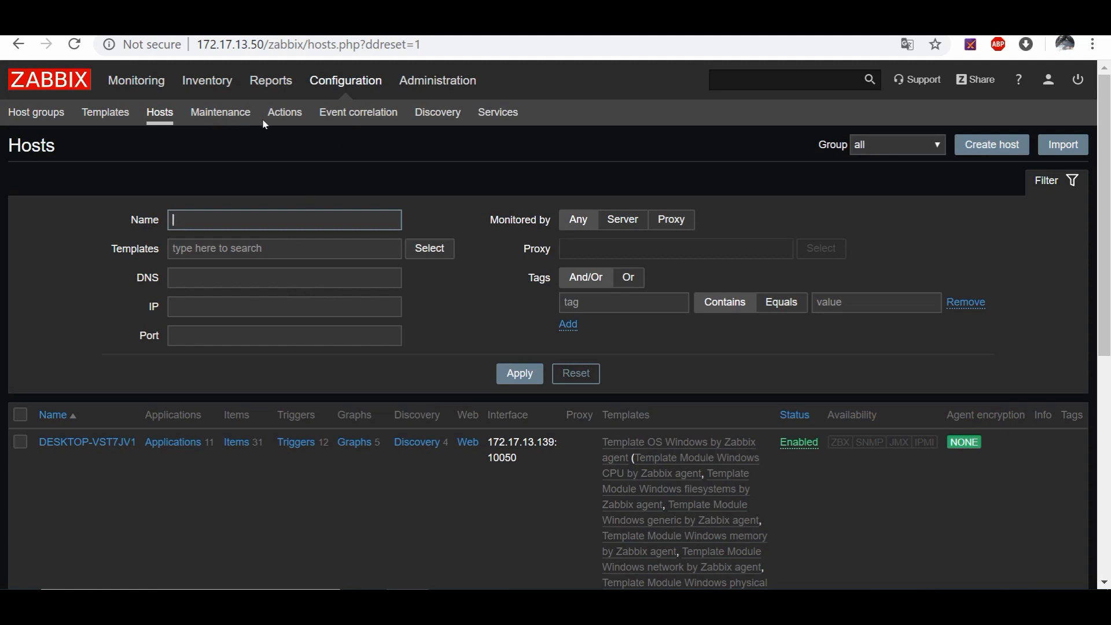
Step: Filter the latest data by host DESKTOP-VST7JV1 and look through all its monitored items for collected values
left_click(151, 87)
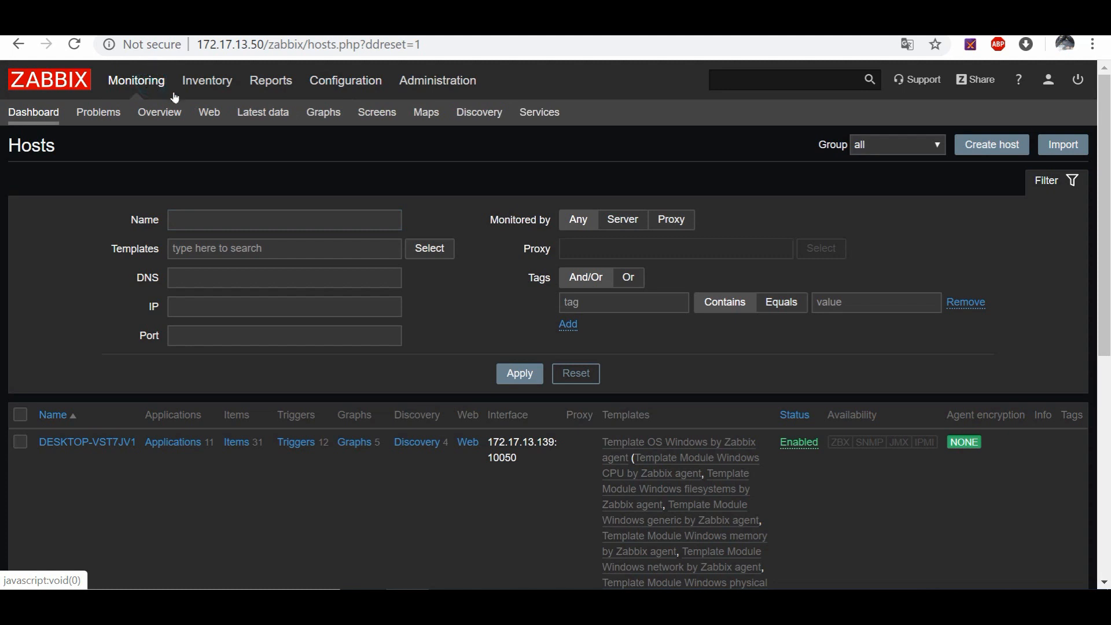
left_click(282, 116)
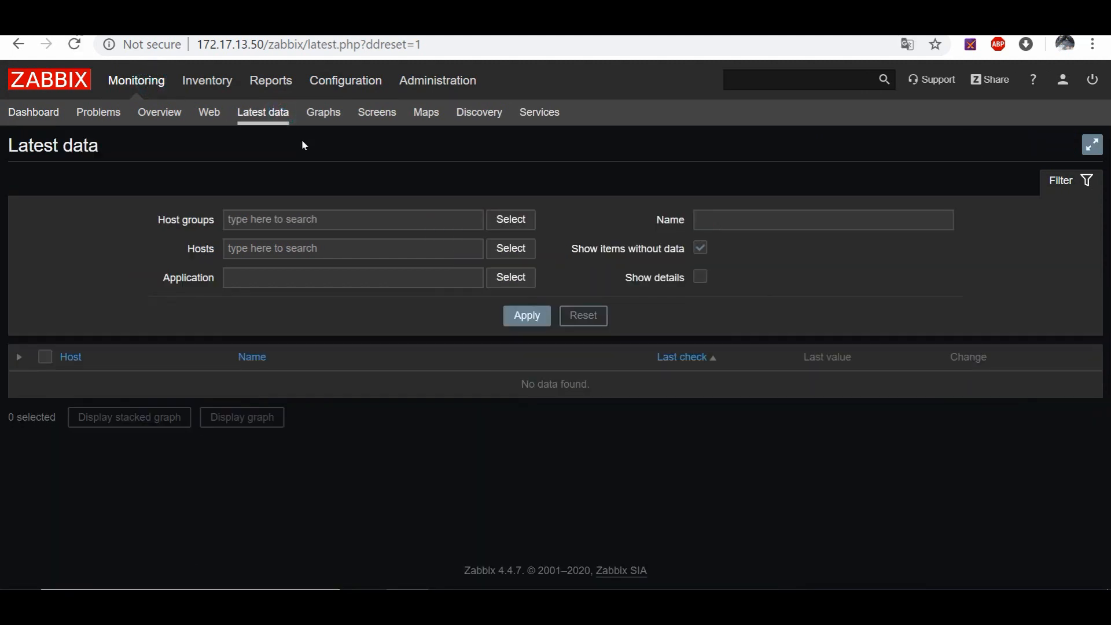
left_click(505, 252)
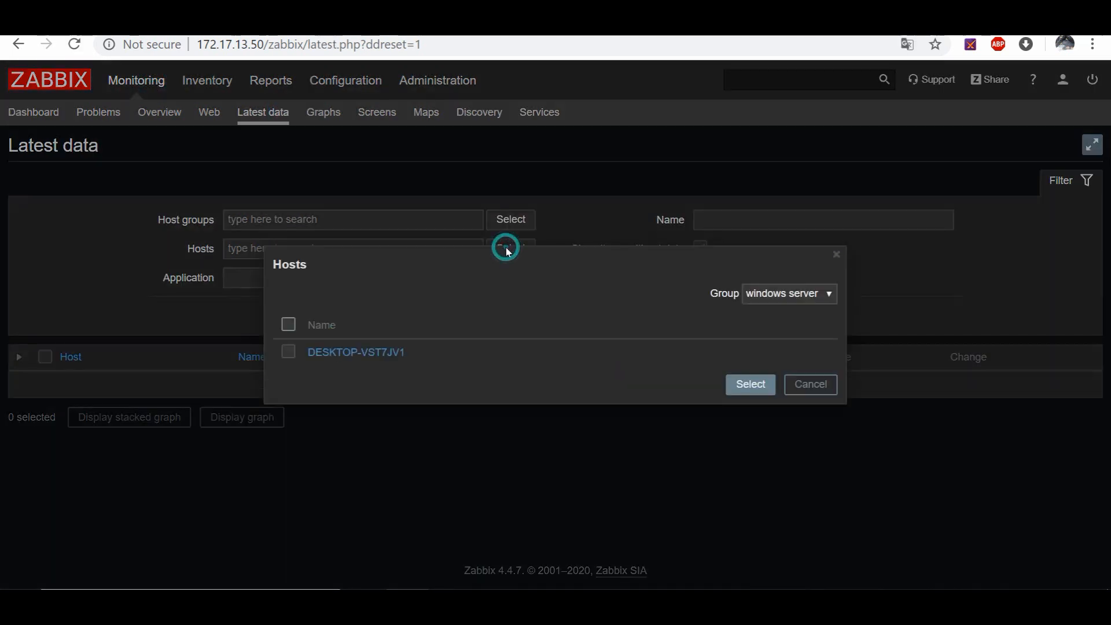
left_click(361, 351)
left_click(527, 333)
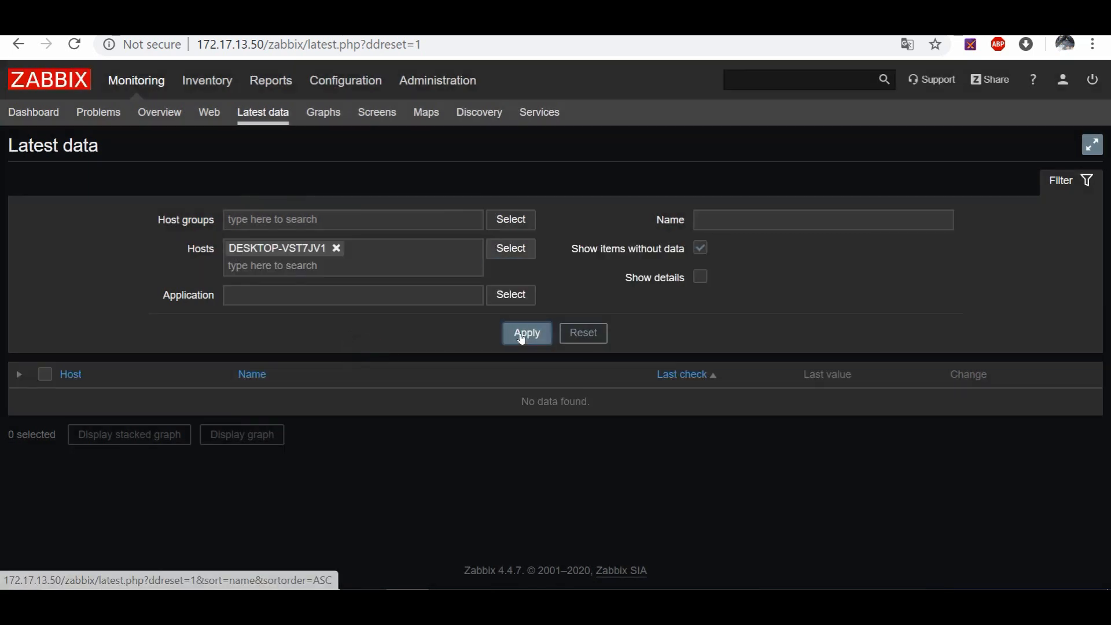
scroll(404, 346, "down", 8)
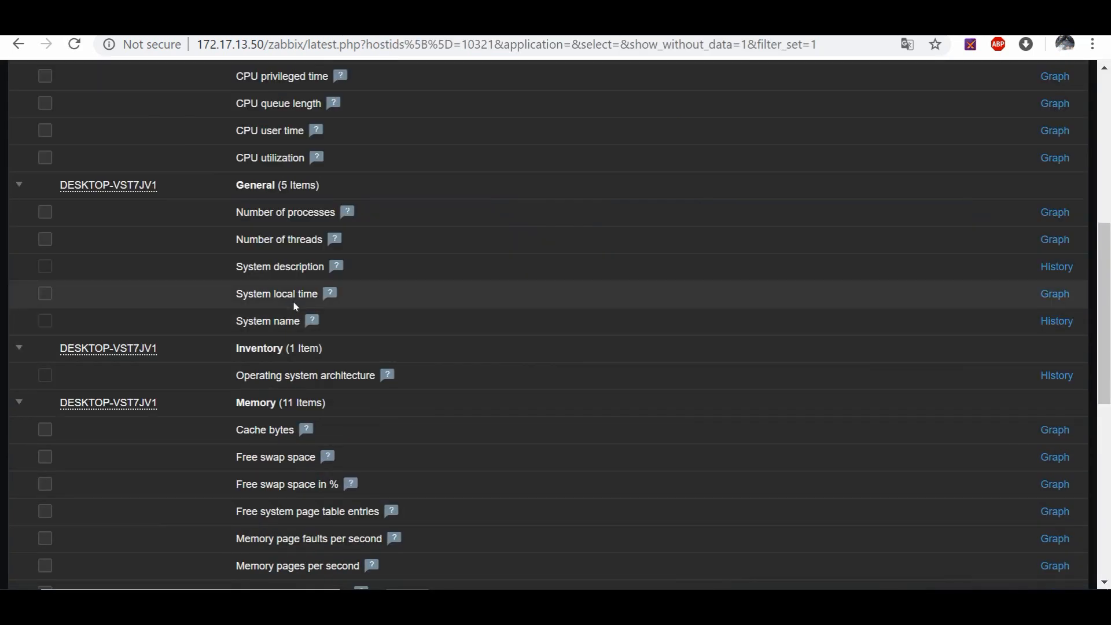
scroll(295, 302, "up", 8)
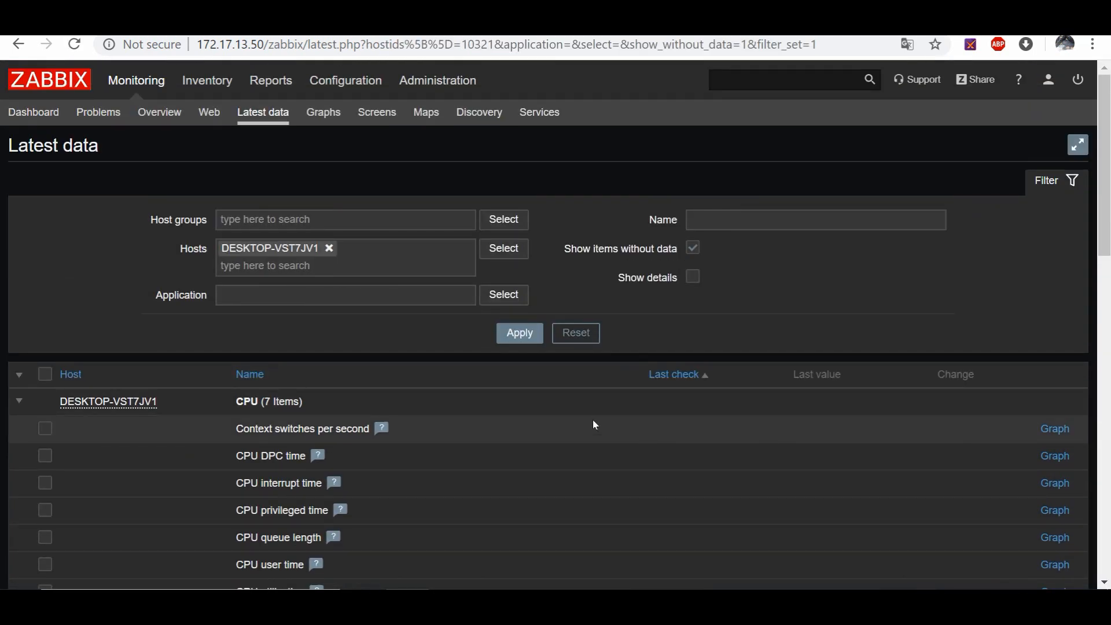
scroll(428, 446, "down", 8)
scroll(424, 442, "up", 8)
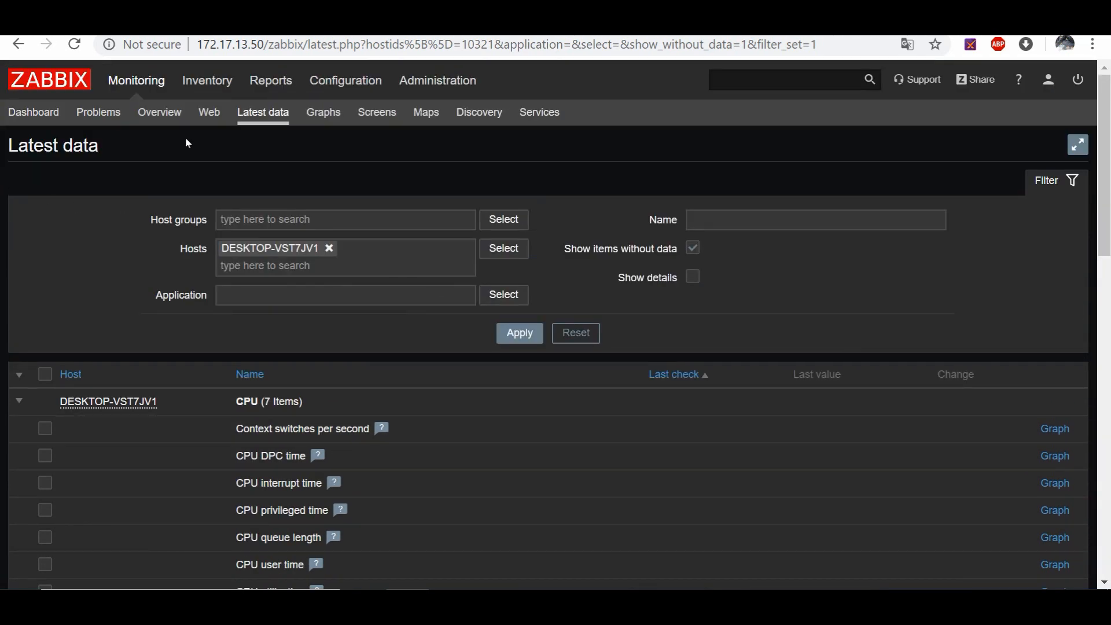
scroll(335, 335, "down", 12)
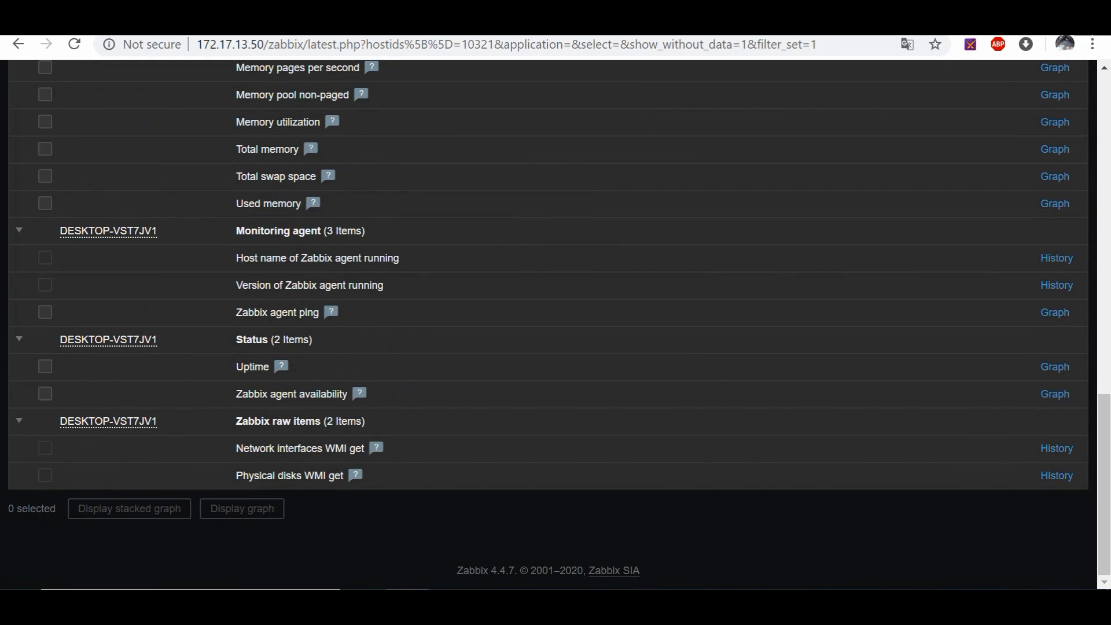
scroll(336, 428, "up", 12)
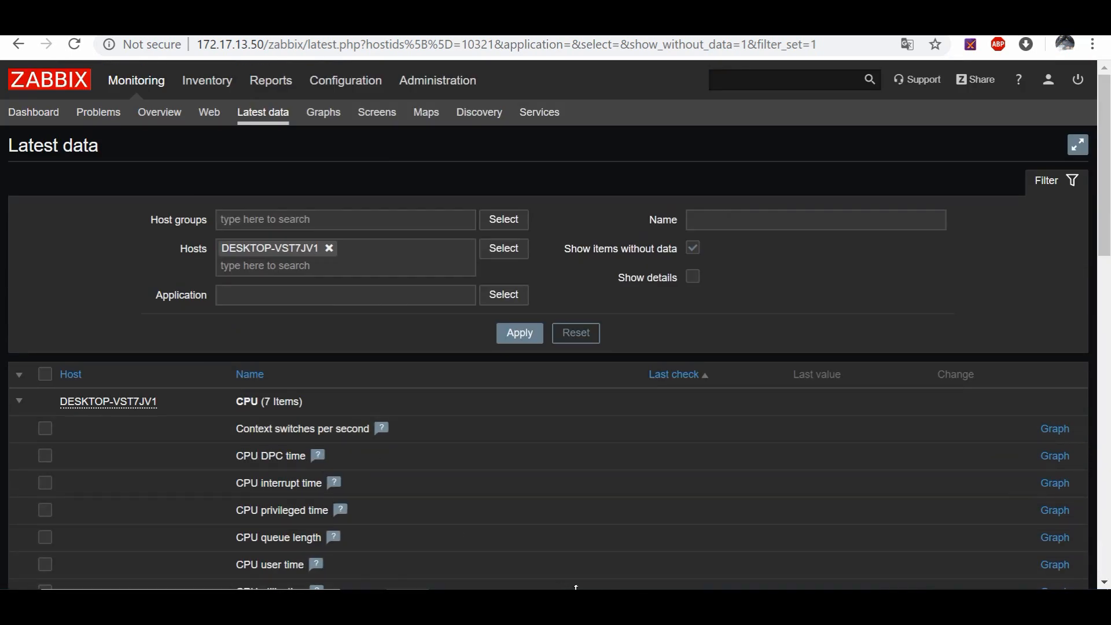
Step: Switch to Notepad and add the lines "3.create host seprti tadi" and "4.cek di latest data yang sudah kita konfig"
key("alt+Tab")
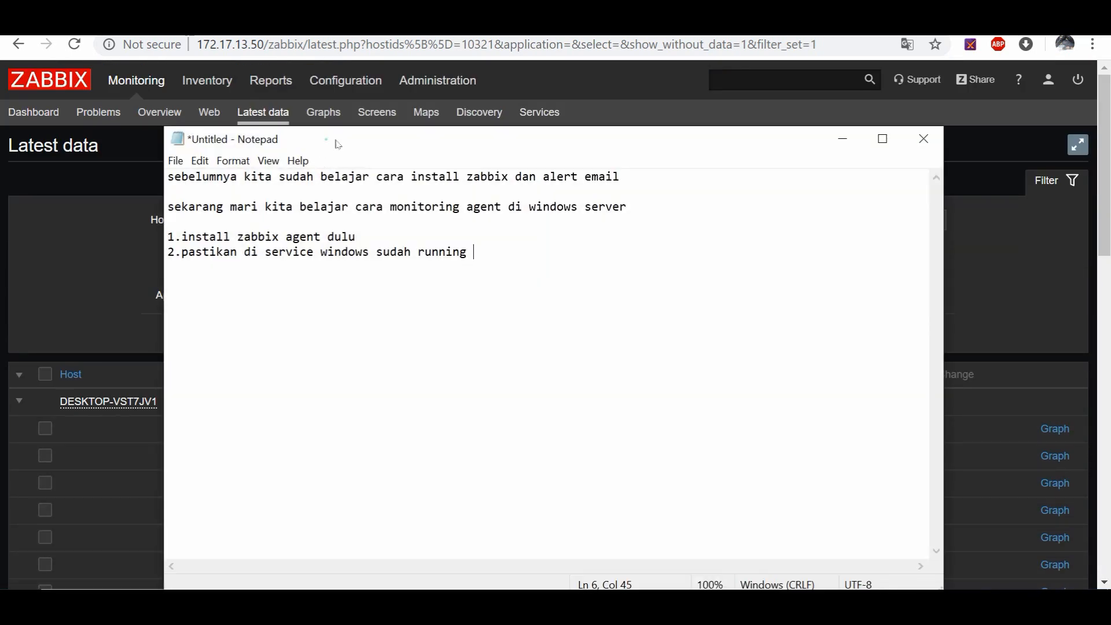
left_click_drag(337, 143, 622, 110)
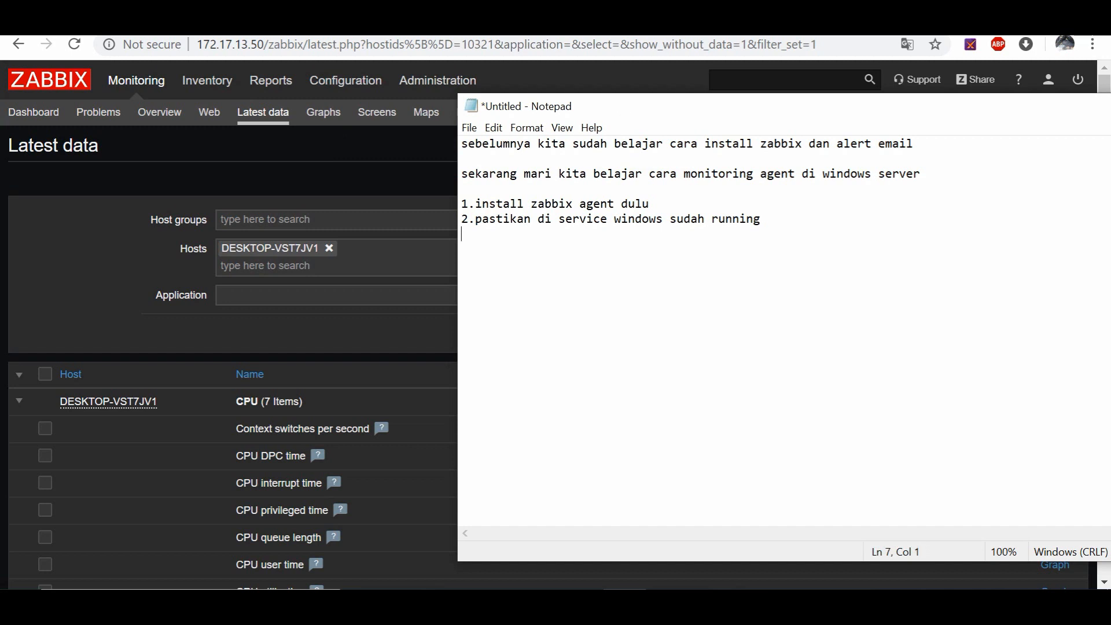
type("reate host seprti tadi 4.cek ")
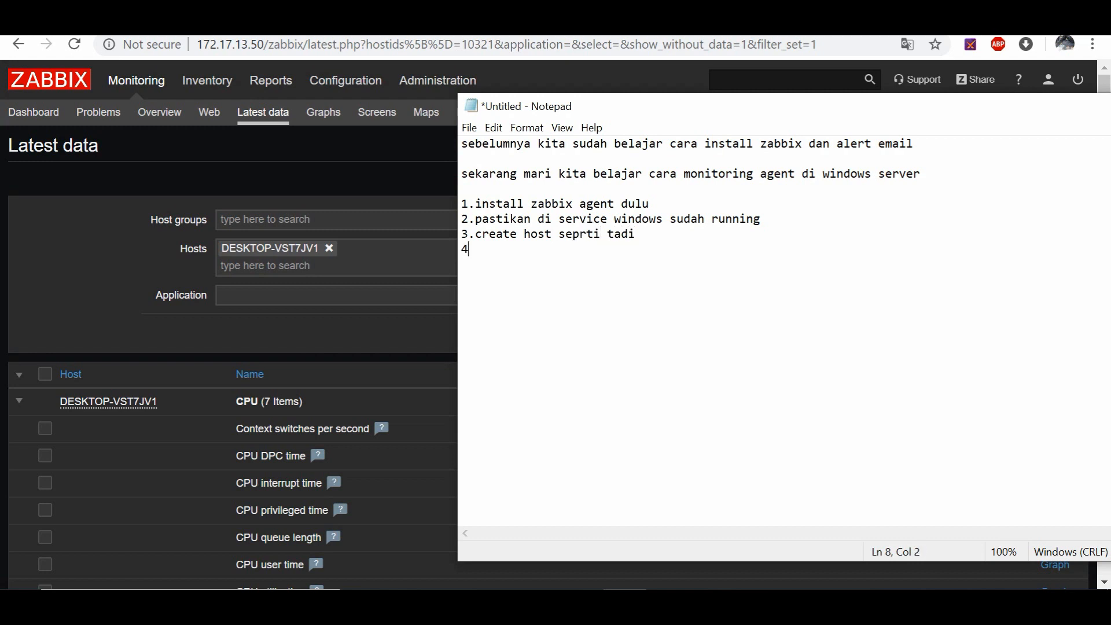
type("di latest data yang sudah")
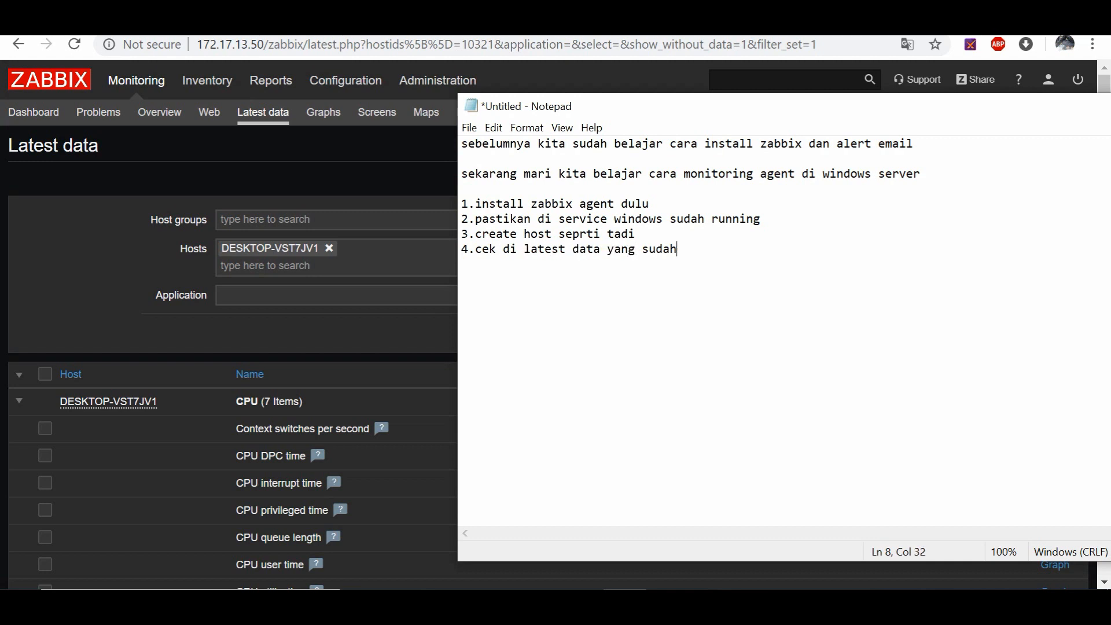
type(" kita konfig")
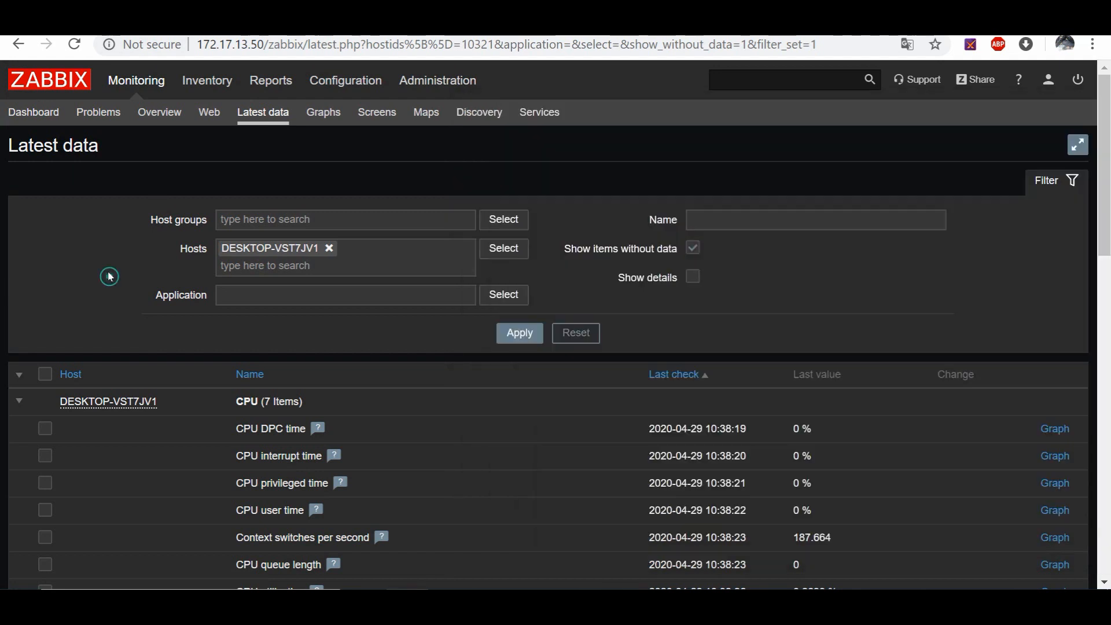
Step: Return to Zabbix and open the configured host list to check the Windows host's availability
left_click(110, 277)
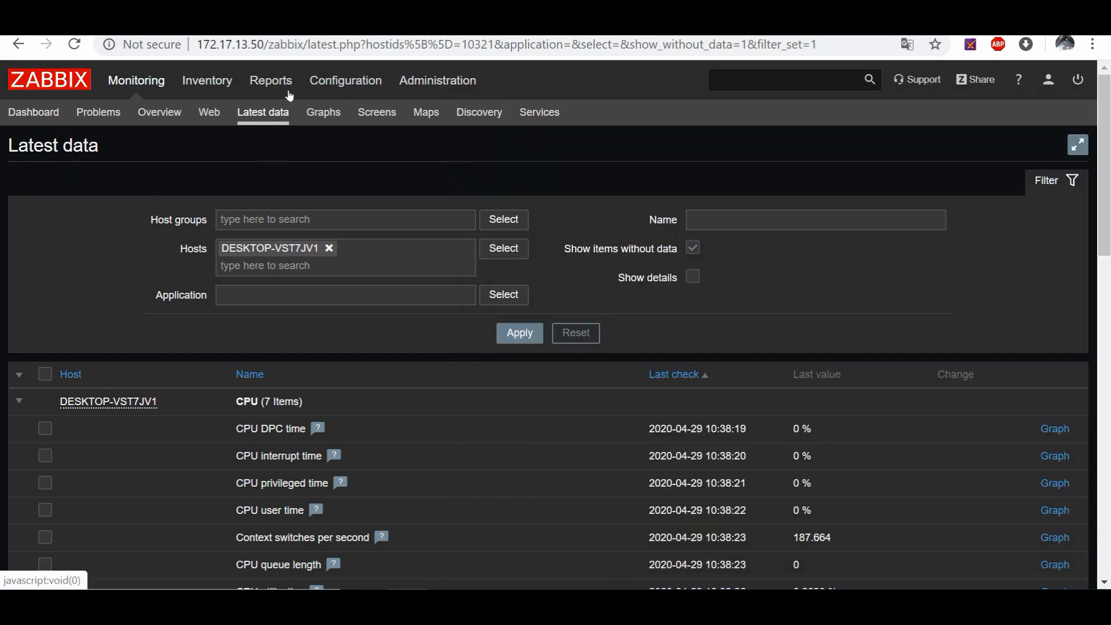
left_click(162, 84)
left_click(347, 87)
left_click(167, 116)
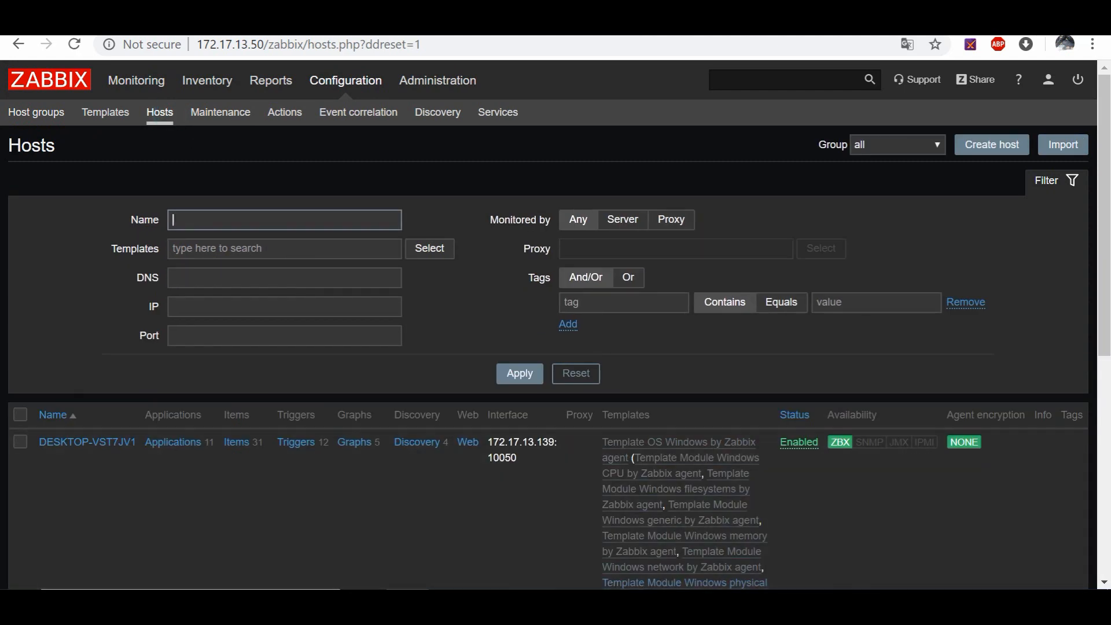
Step: Add the Notepad line "5.pastikan ZBX warna hijau . artinya sudah terkoneksi ke port 10050" and move the notes window out of the way
key("alt+Tab")
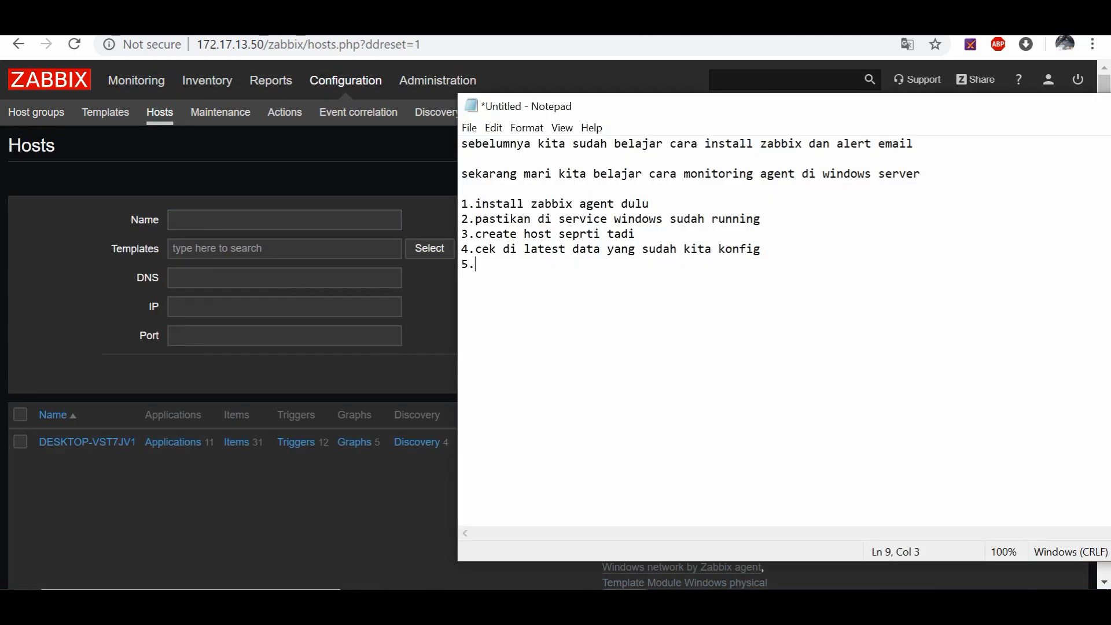
type("astikan ZBX")
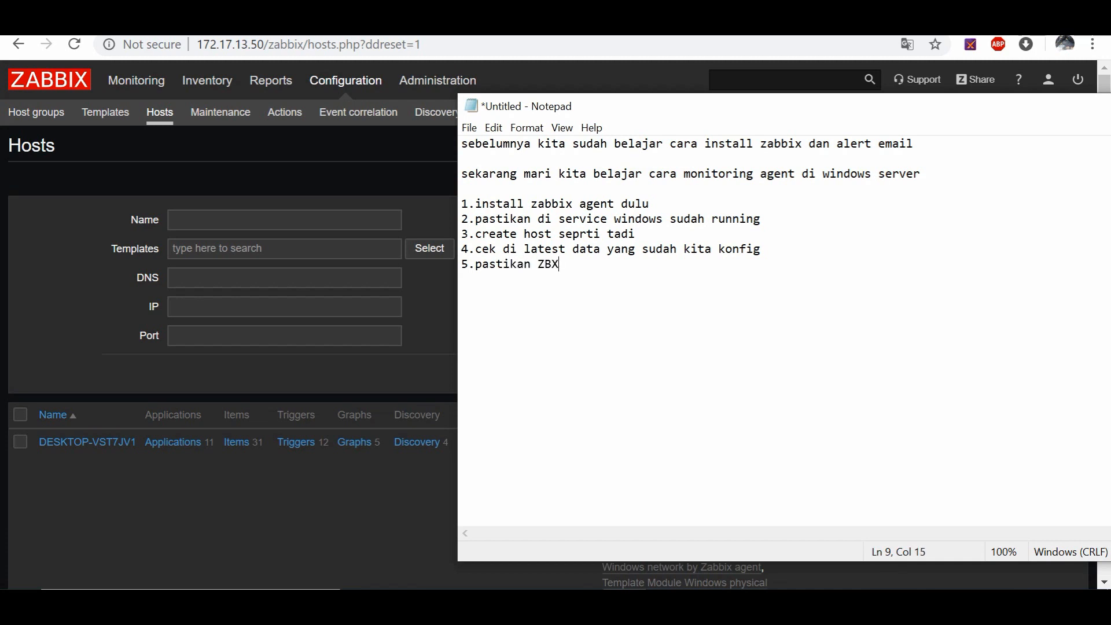
type(" warna hoijau . artinya ")
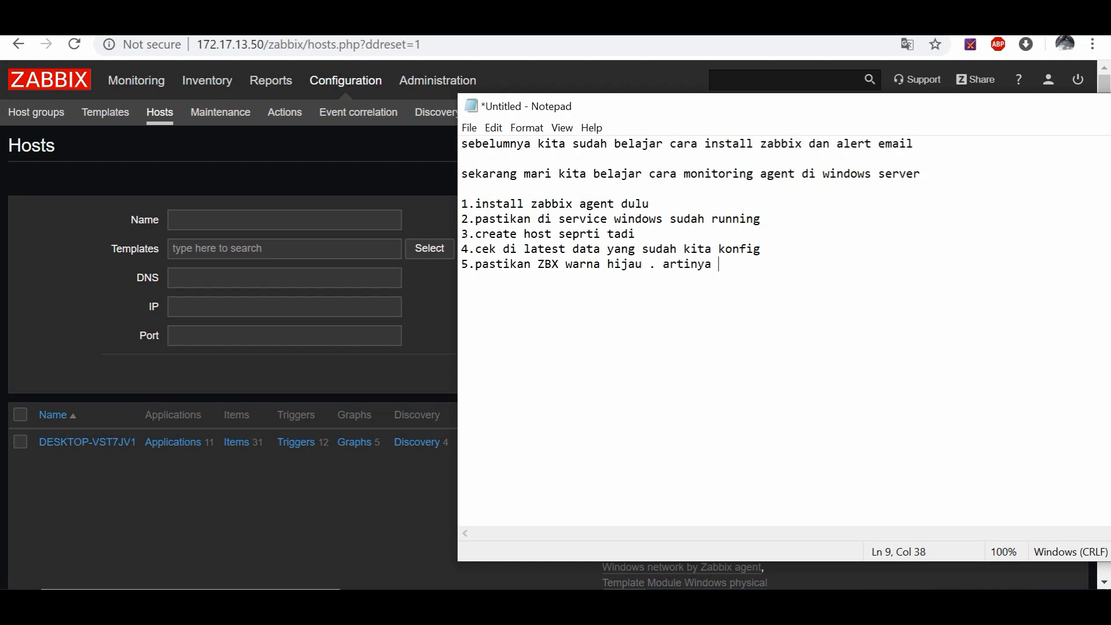
type("sudah terkoneksi ke ")
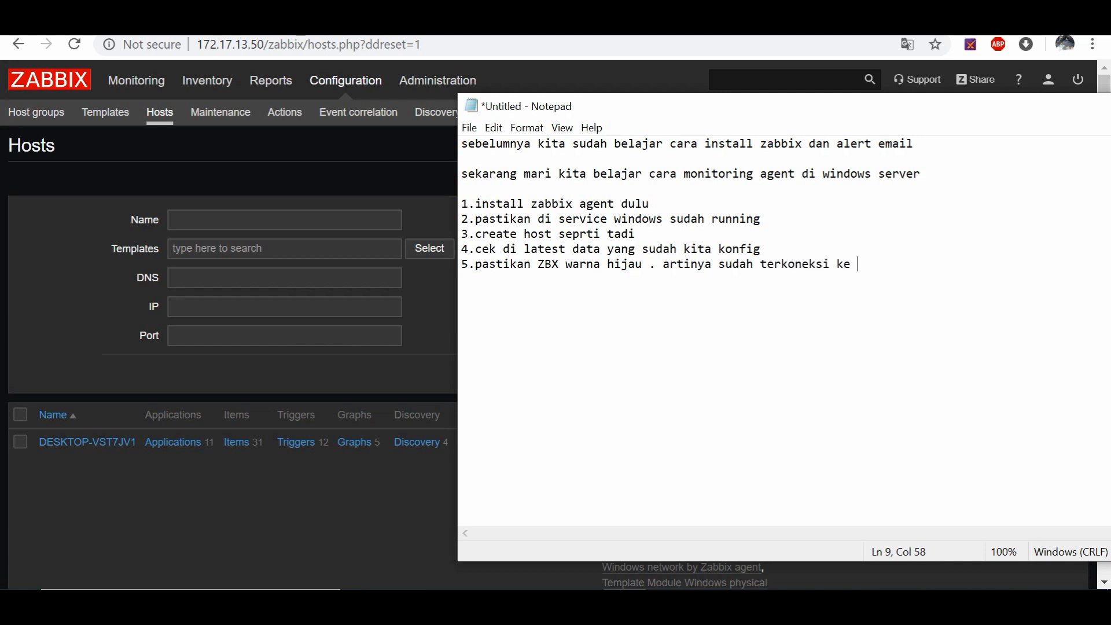
type("port 10050")
left_click_drag(764, 109, 575, 502)
Step: Open the Global view dashboard in Zabbix to check the overall host availability and problems
left_click(606, 479)
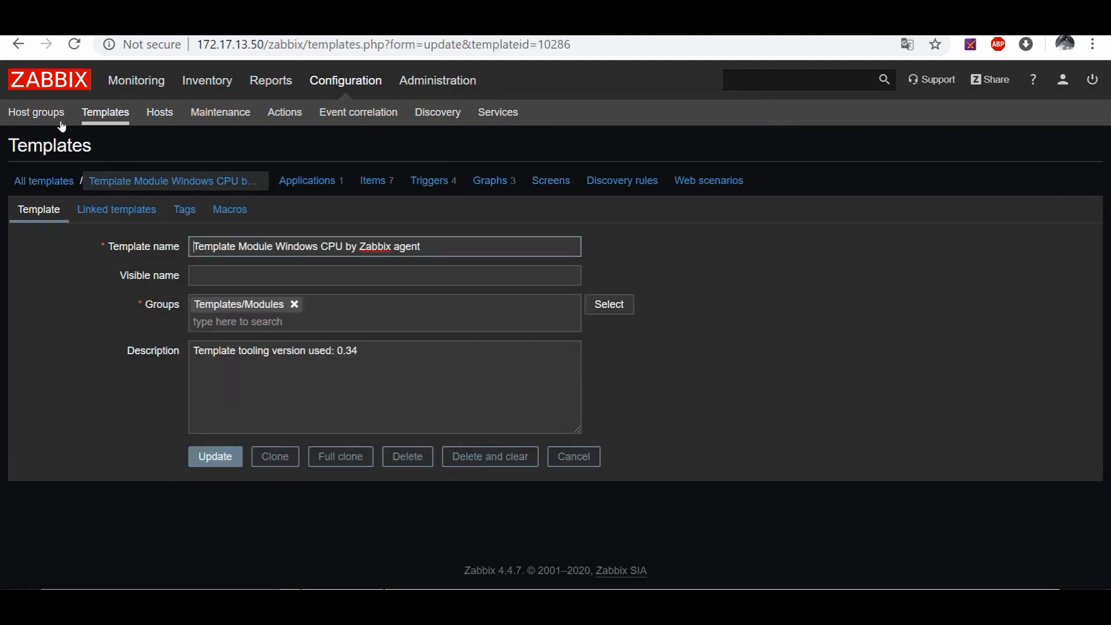
mouse_move(137, 81)
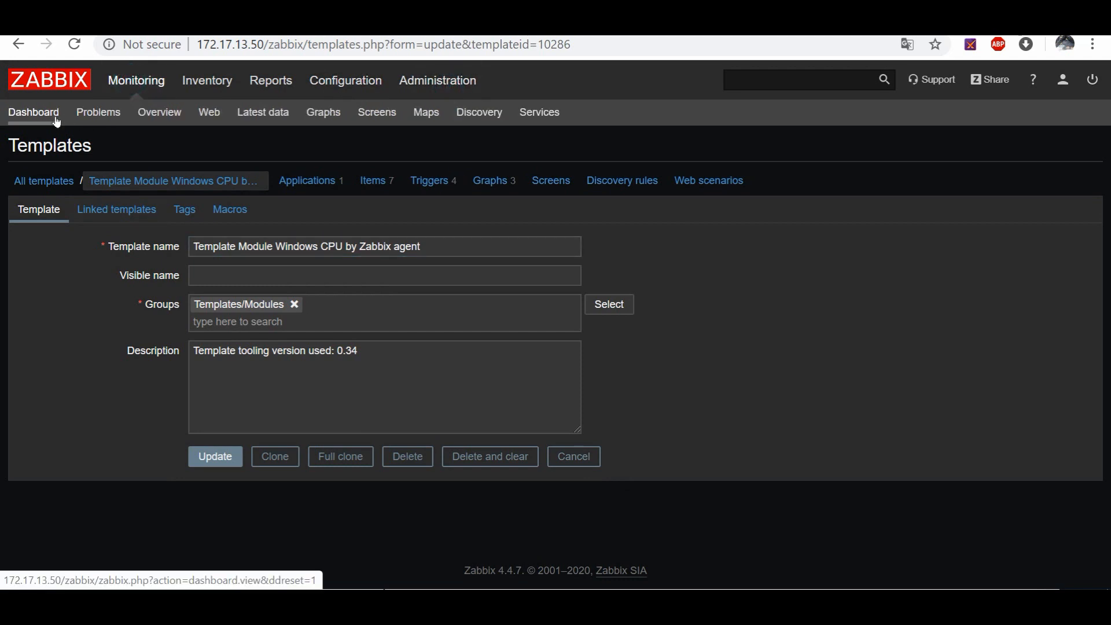
left_click(54, 114)
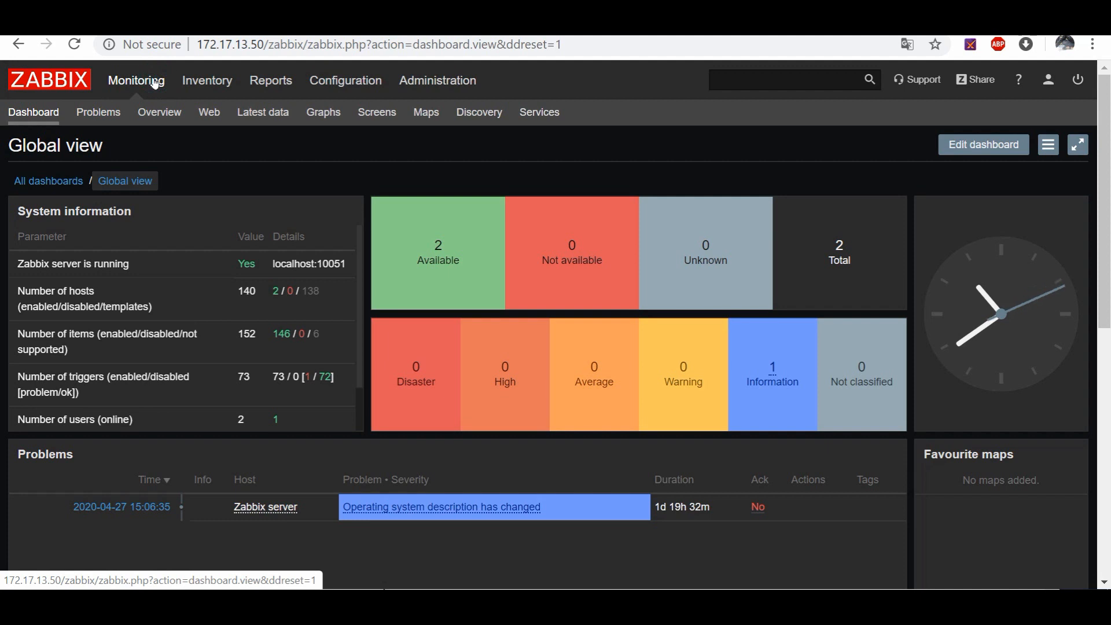
Step: Update the Other configuration parameters in the general administration settings with Refresh unsupported items at 1m
left_click(459, 81)
left_click(18, 113)
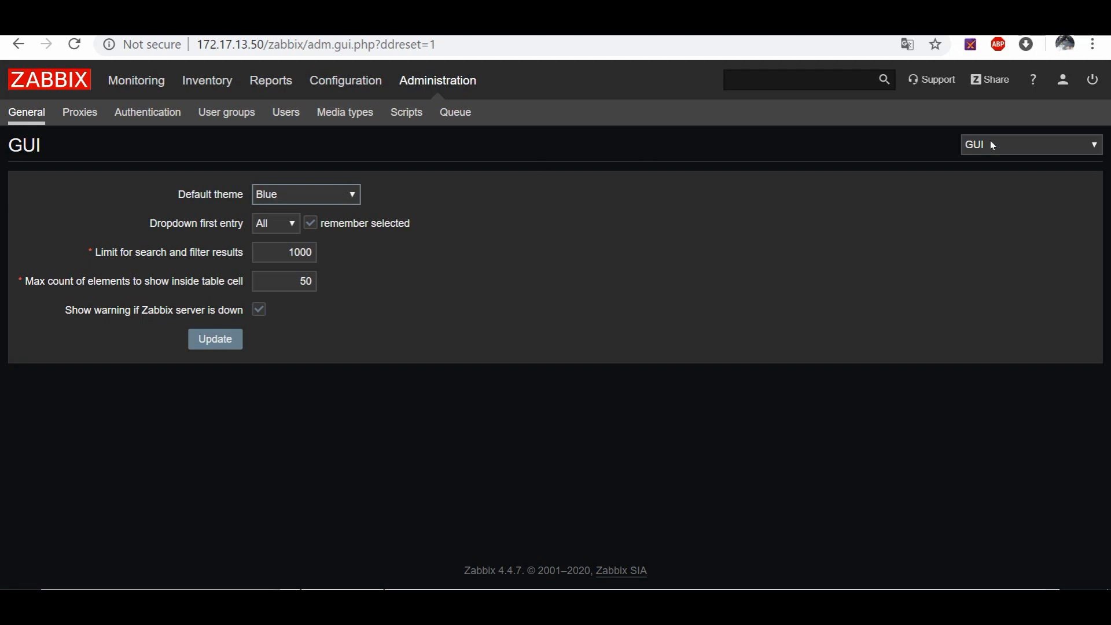
left_click(1017, 155)
left_click(1001, 307)
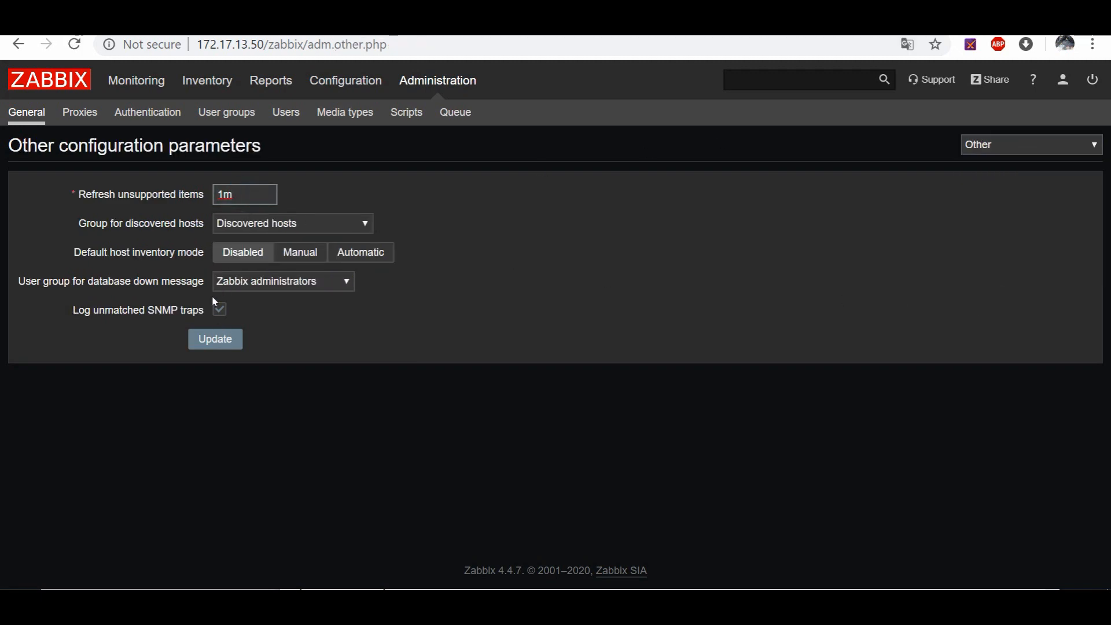
double_click(234, 195)
left_click(216, 340)
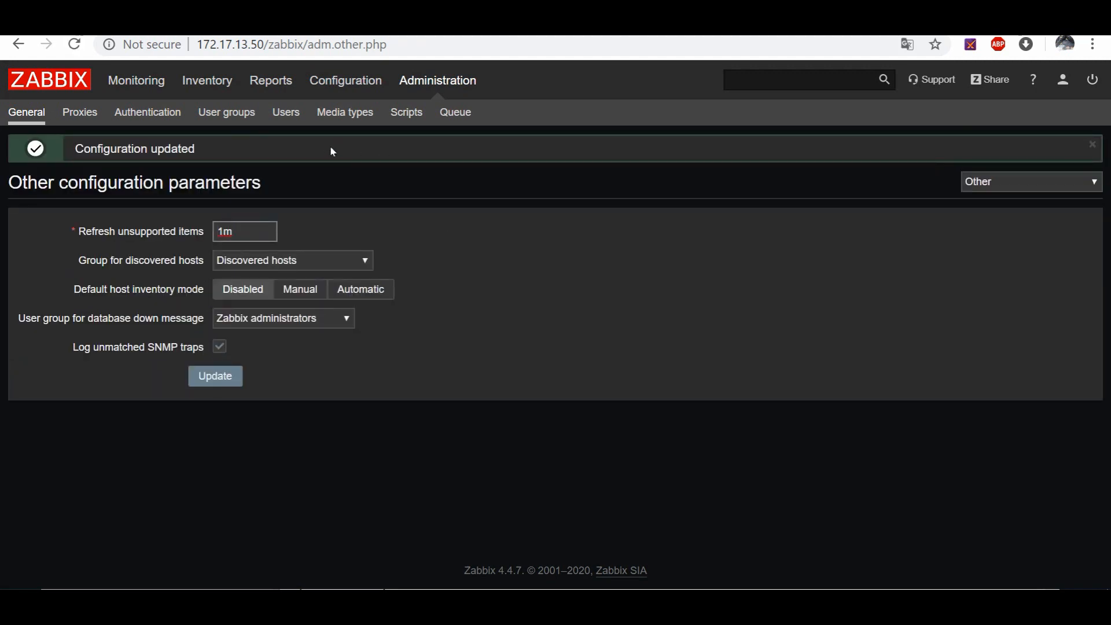
Step: Review the Zabbix server screen in the monitoring section and open it for editing
mouse_move(141, 90)
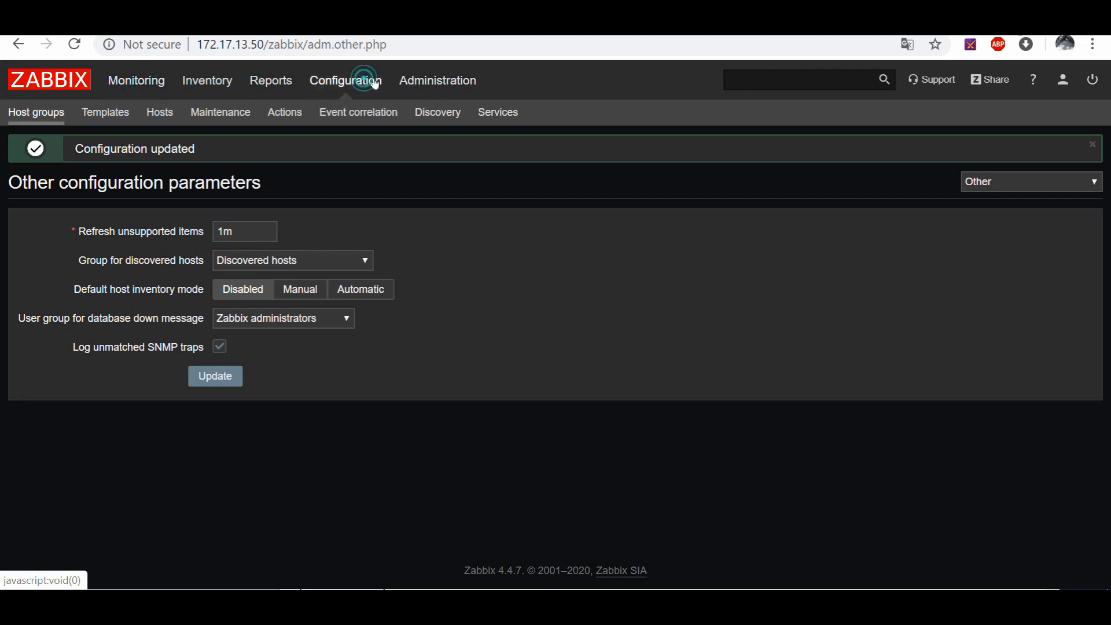
left_click(405, 81)
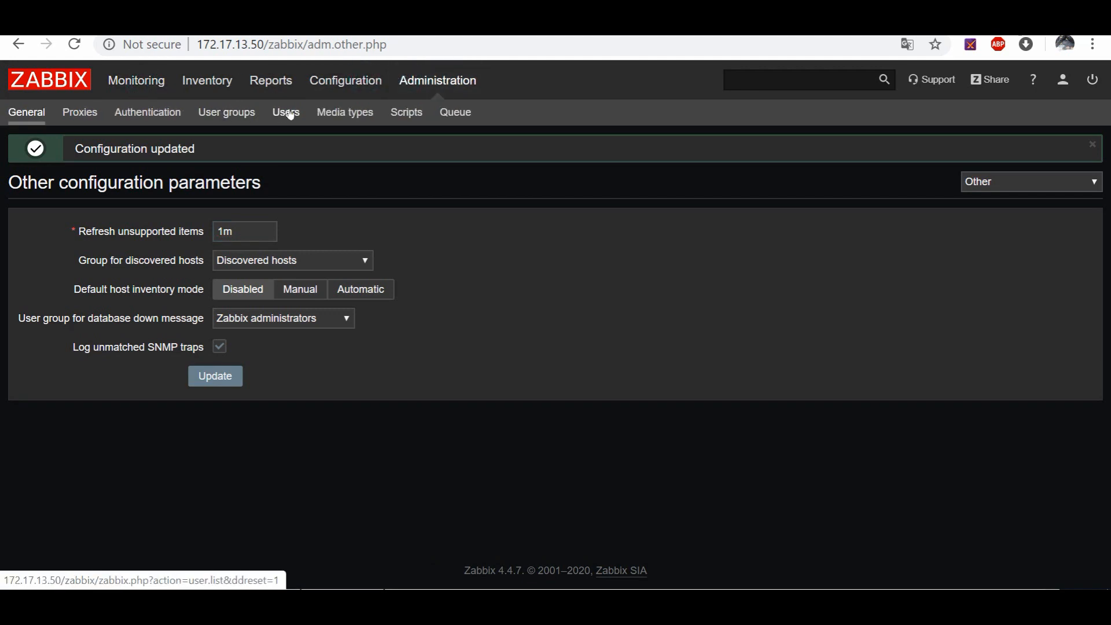
mouse_move(157, 92)
left_click(331, 116)
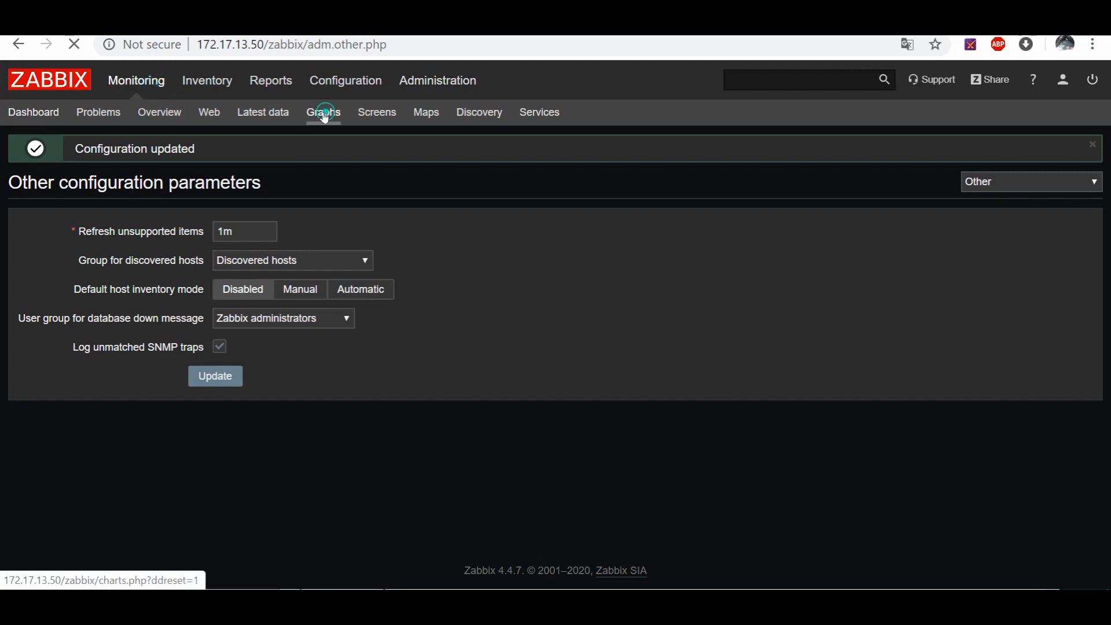
left_click(376, 114)
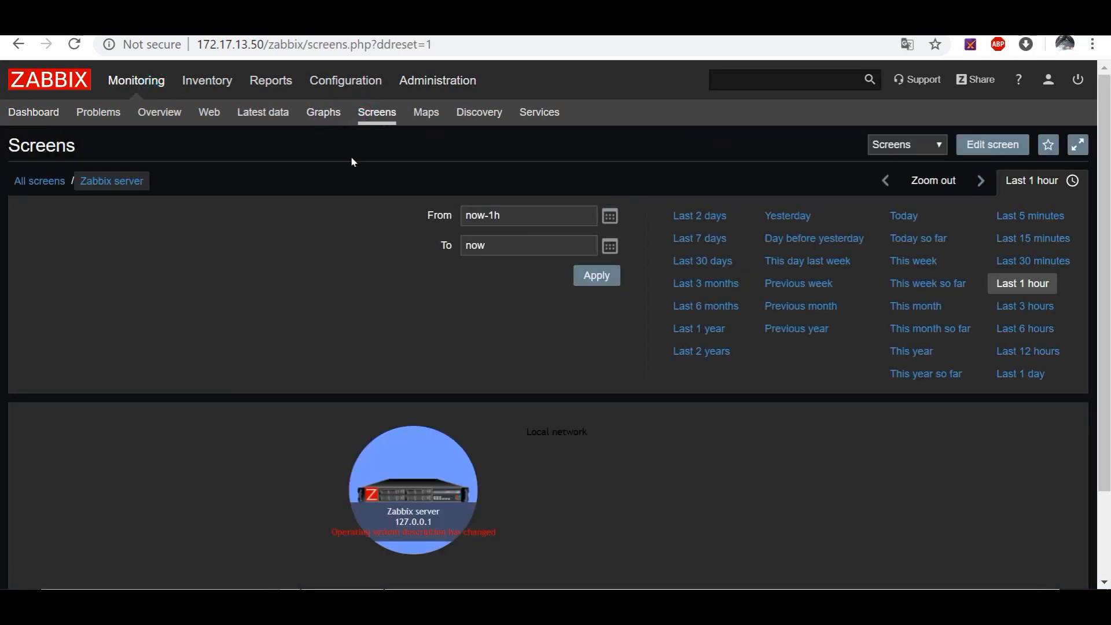
scroll(801, 267, "down", 2)
scroll(801, 267, "up", 2)
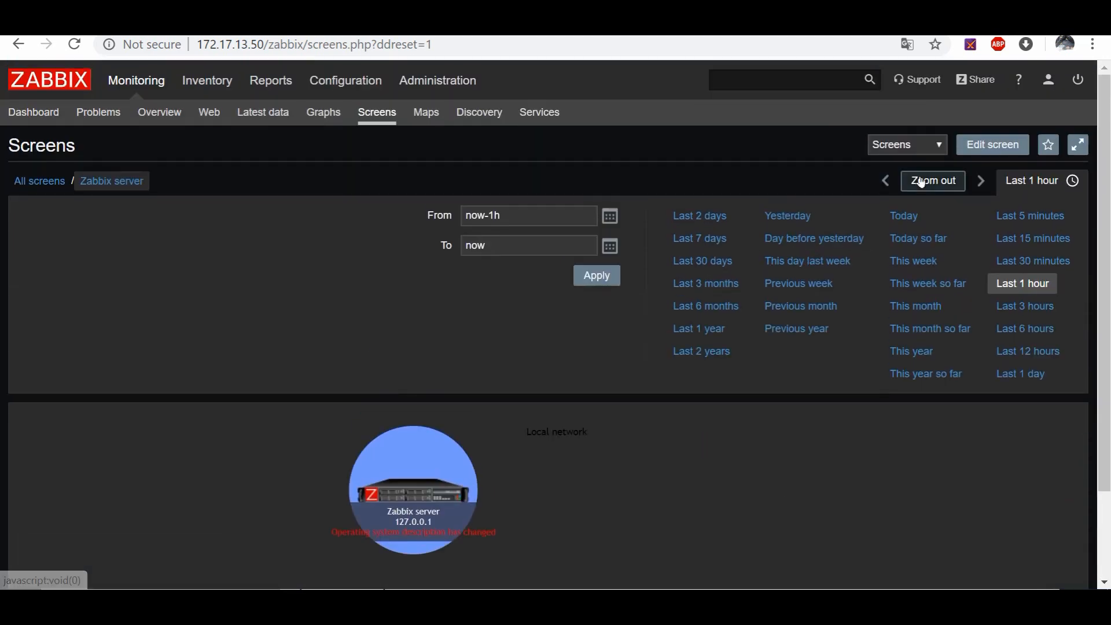
left_click(974, 145)
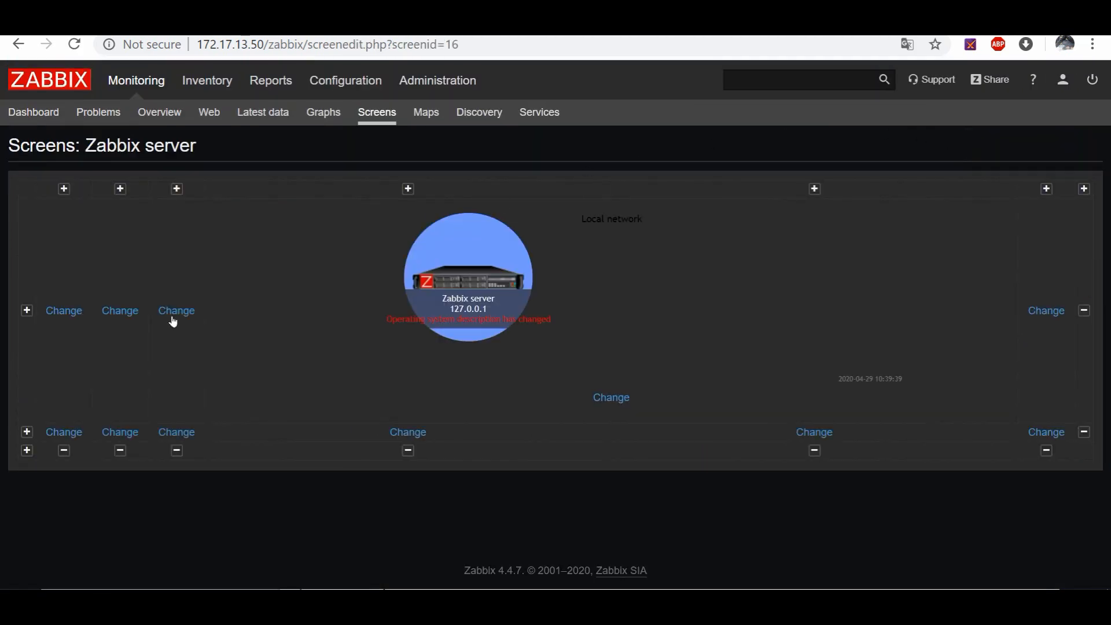
Step: Add the DESKTOP-VST7JV1 CPU usage graph to the first cell of the Zabbix server screen, keeping the default size and alignment
left_click(71, 313)
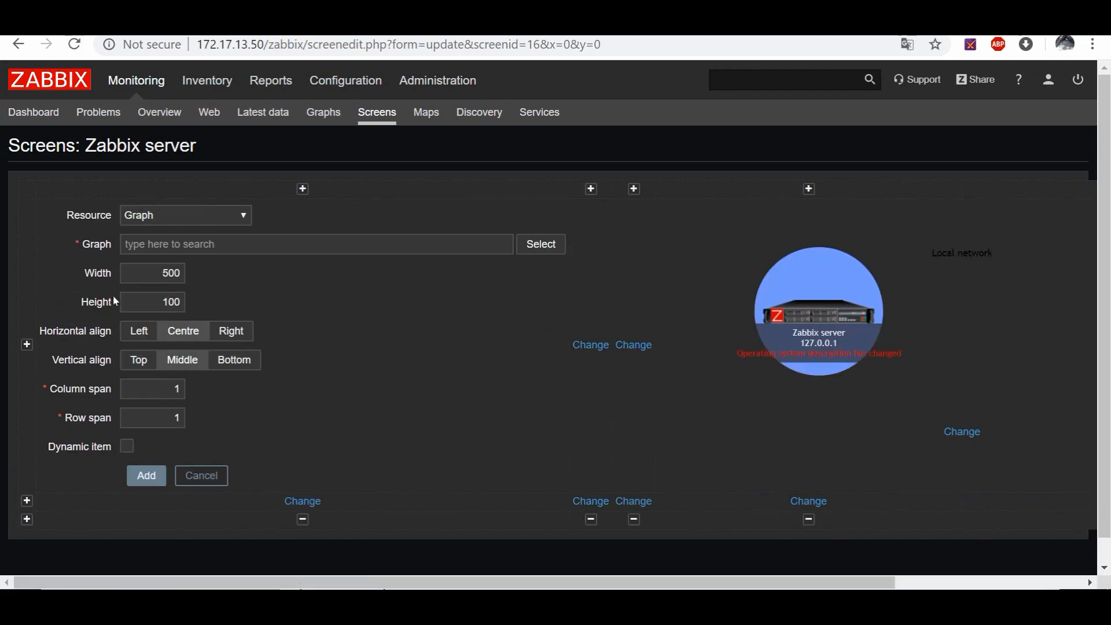
left_click(529, 245)
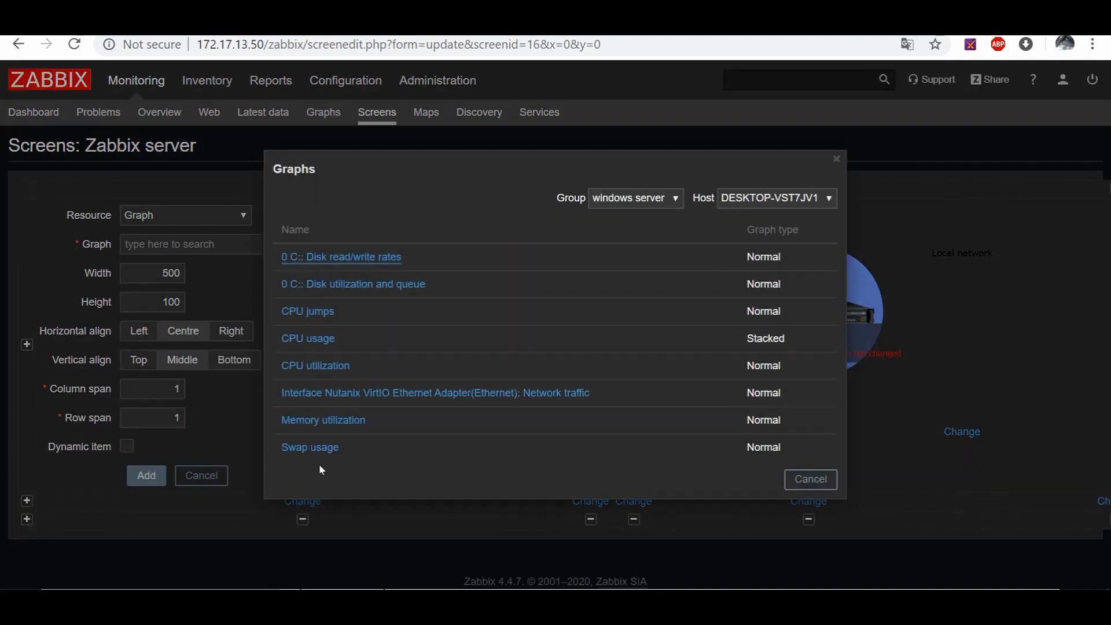
left_click(308, 338)
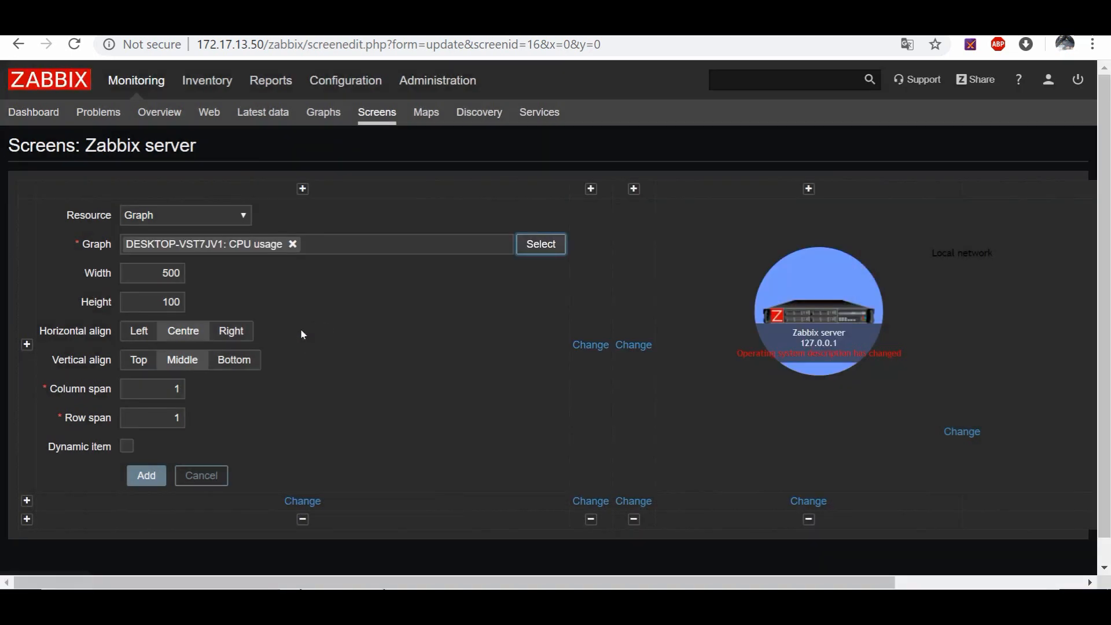
left_click(149, 475)
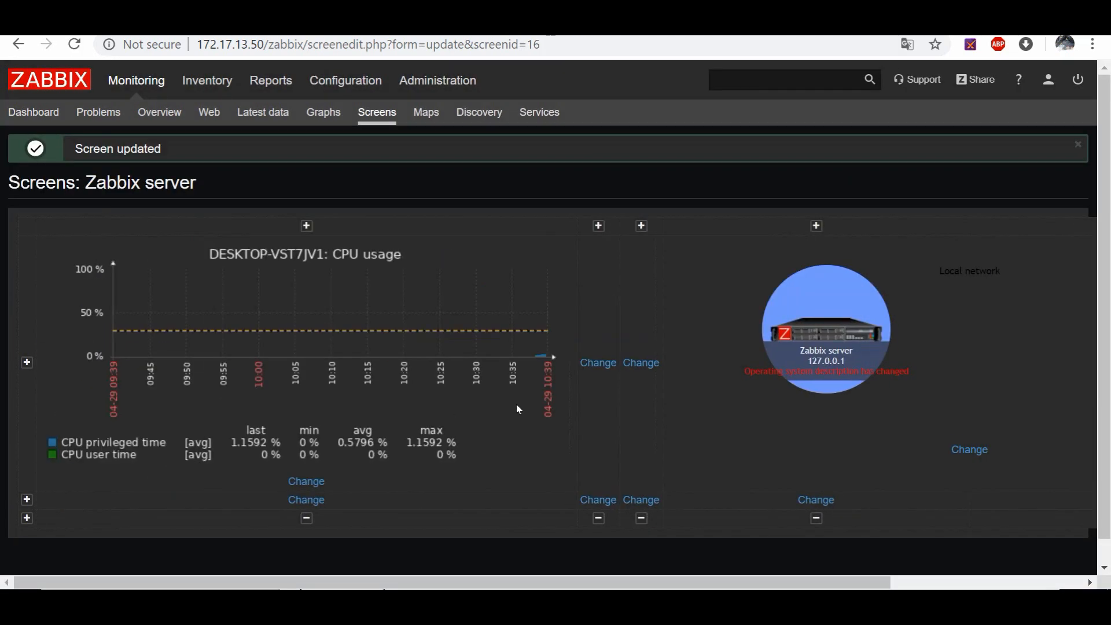
Step: Open the monitoring graphs and examine Memory utilization for host DESKTOP-VST7JV1 in the windows server group
left_click(324, 112)
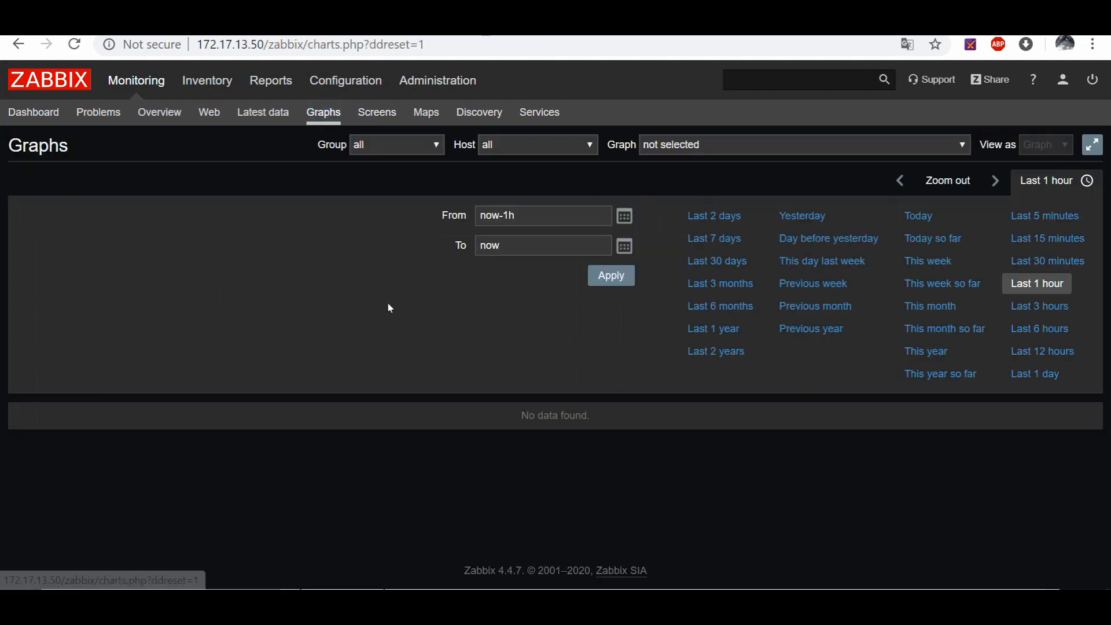
left_click(421, 140)
left_click(408, 175)
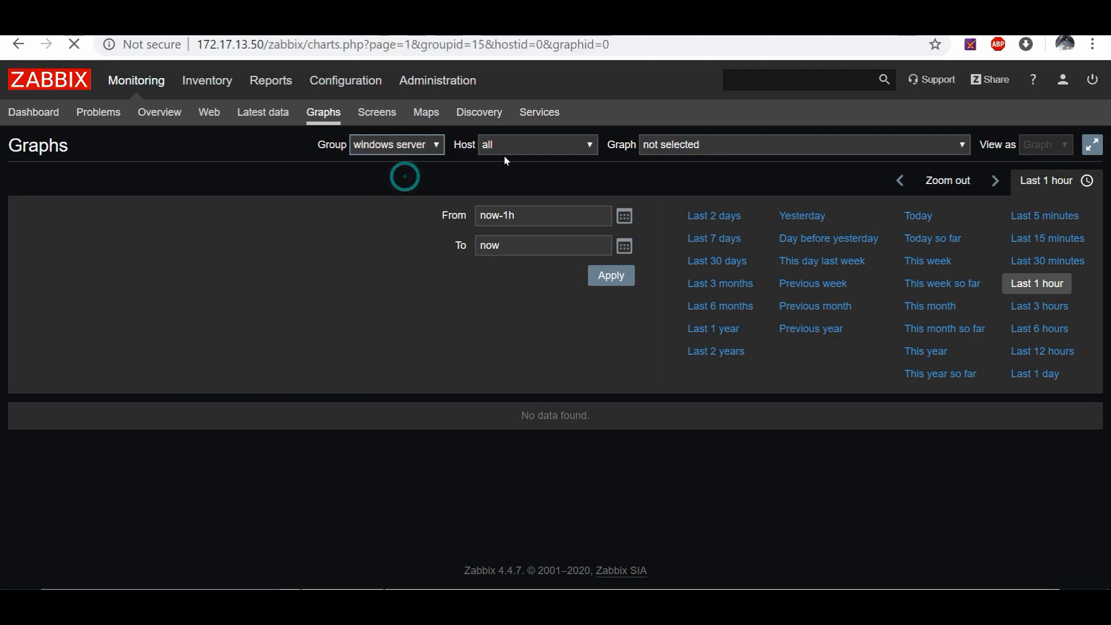
left_click(511, 146)
left_click(518, 175)
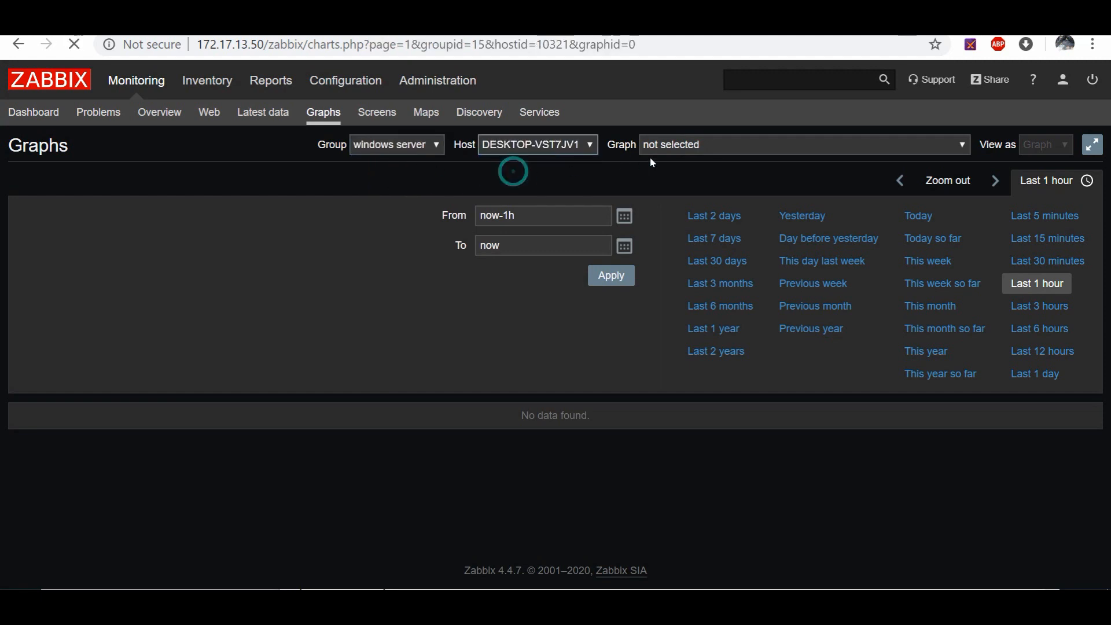
left_click(683, 149)
left_click(678, 255)
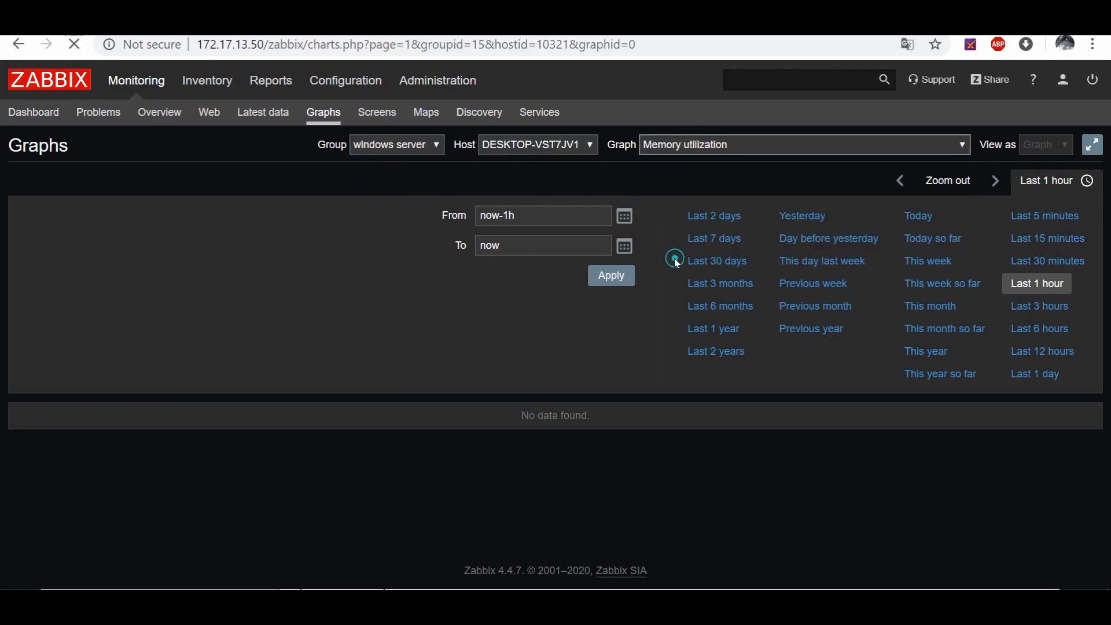
scroll(634, 307, "down", 4)
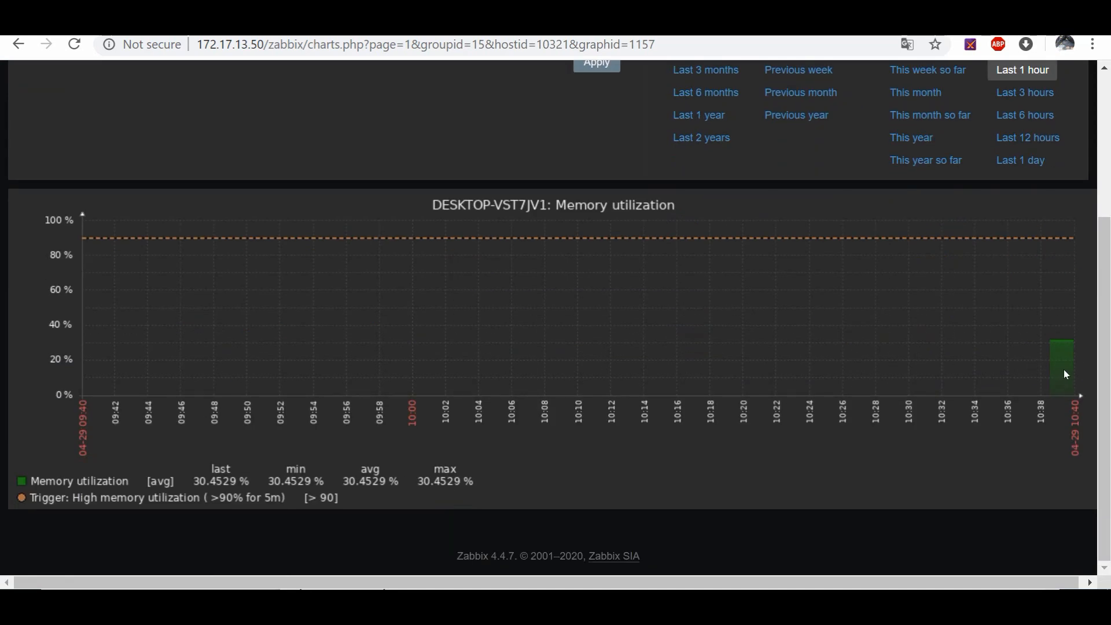
scroll(790, 316, "up", 4)
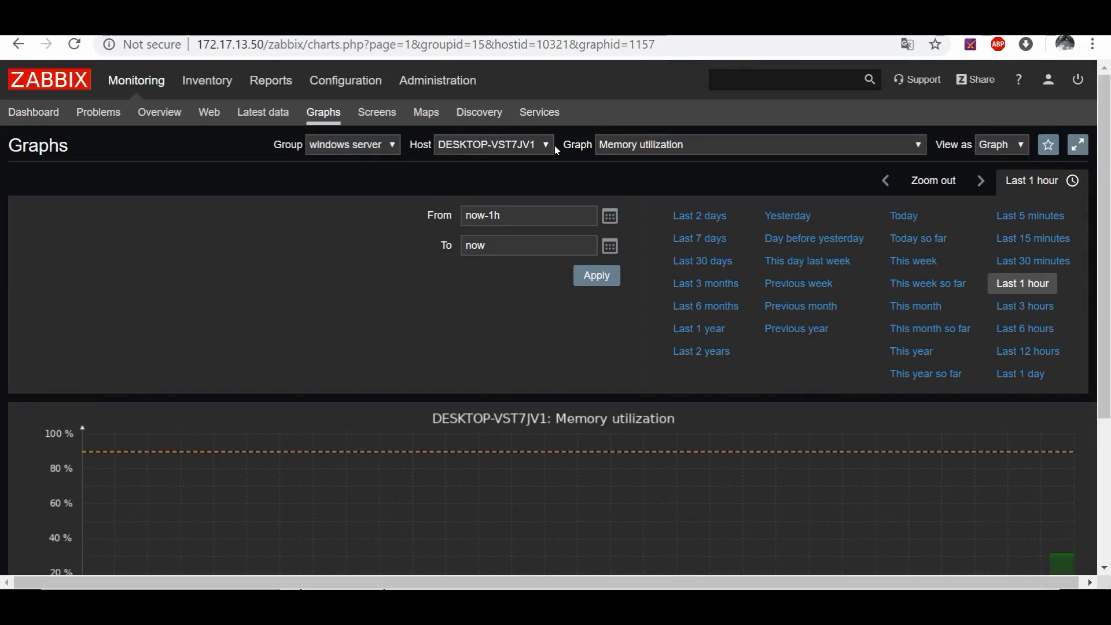
Step: Examine the CPU jumps and CPU usage graphs of the host
left_click(652, 144)
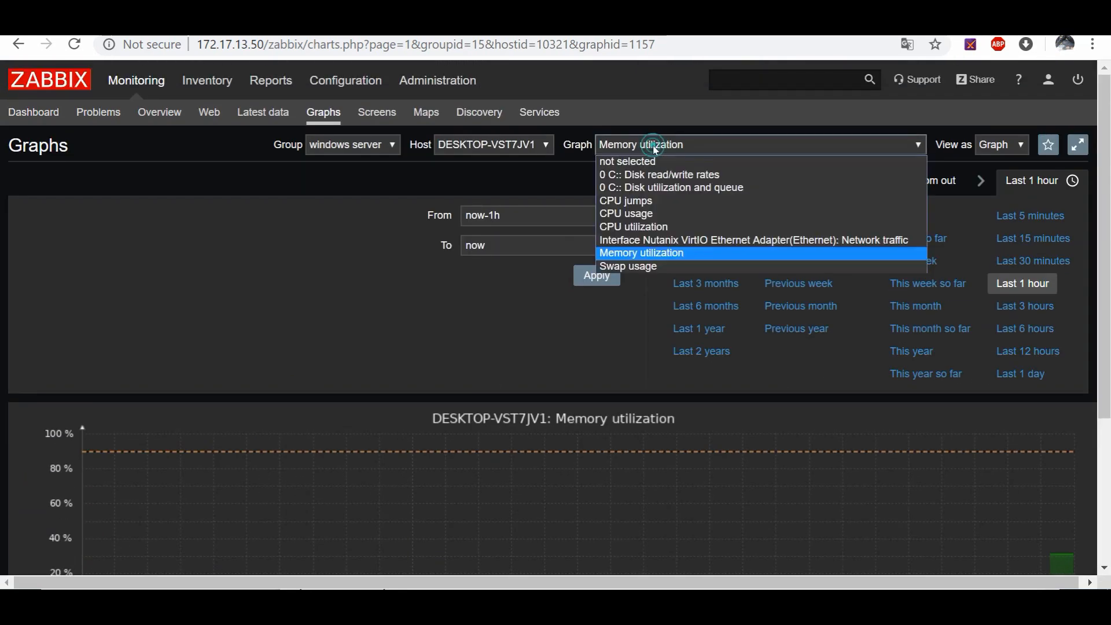
left_click(642, 201)
scroll(1033, 369, "down", 3)
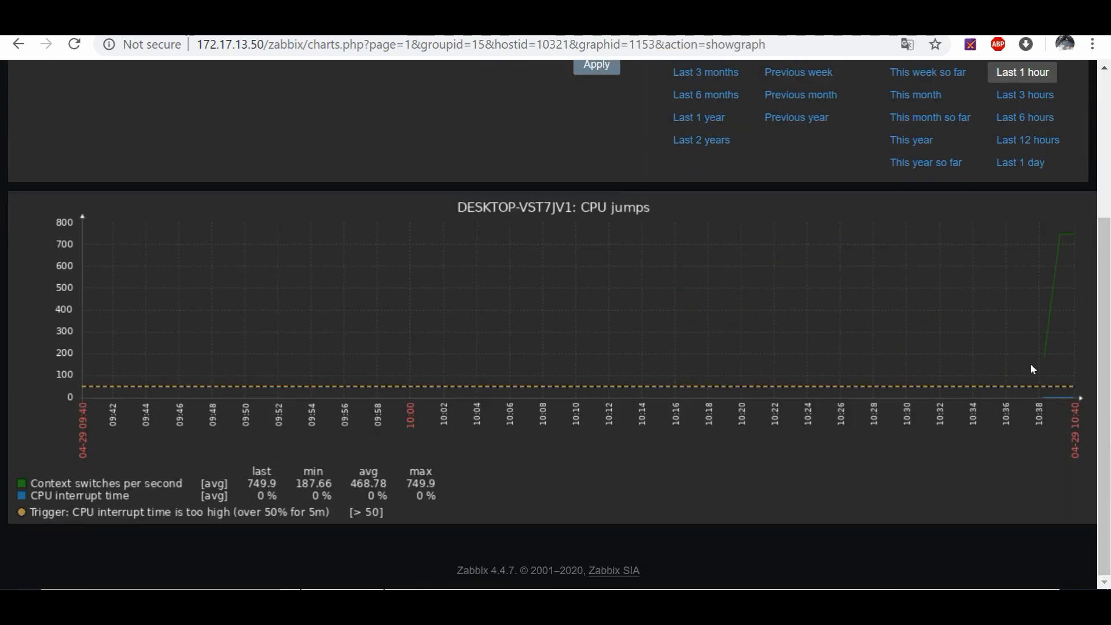
scroll(1054, 307, "up", 3)
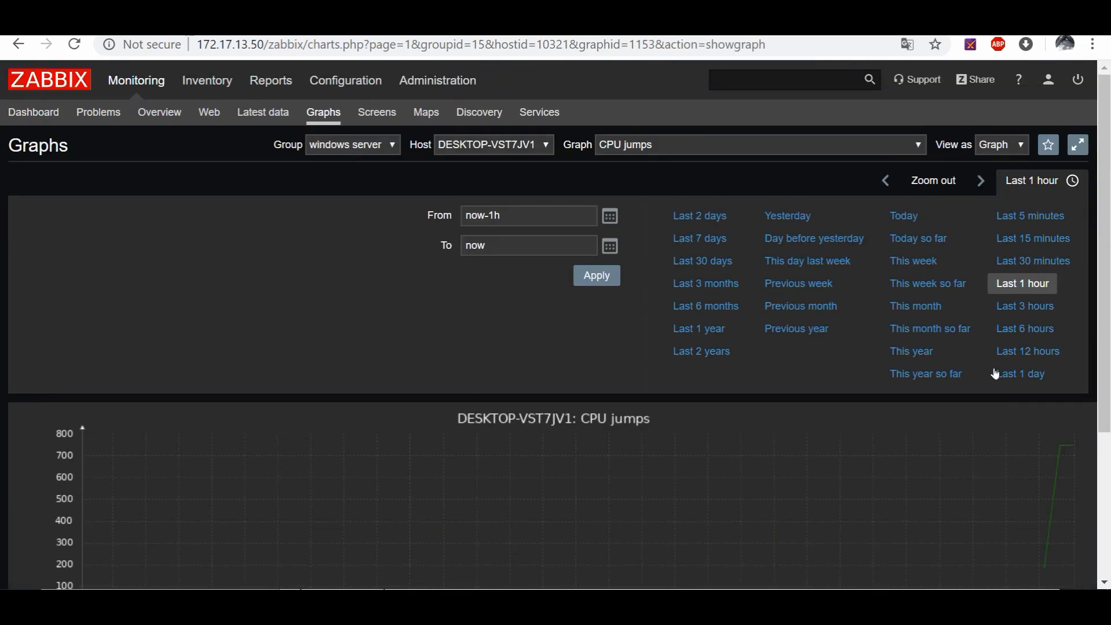
left_click(670, 149)
left_click(659, 214)
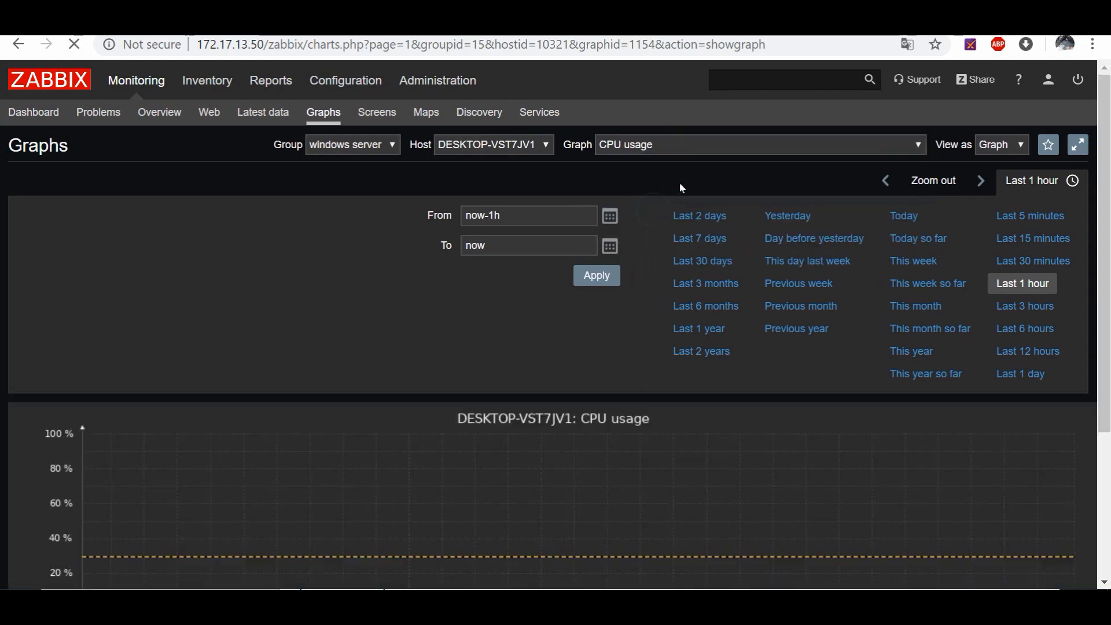
Step: Check the host's Ethernet network traffic and C: disk read/write rates graphs, and return to its Memory utilization graph
left_click(756, 151)
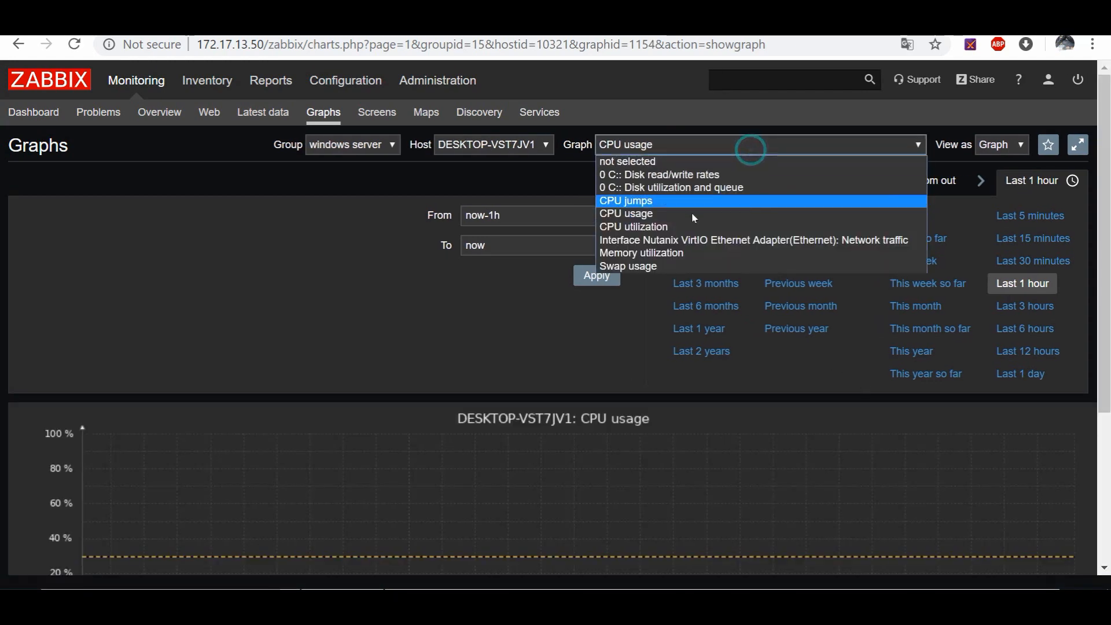
left_click(675, 239)
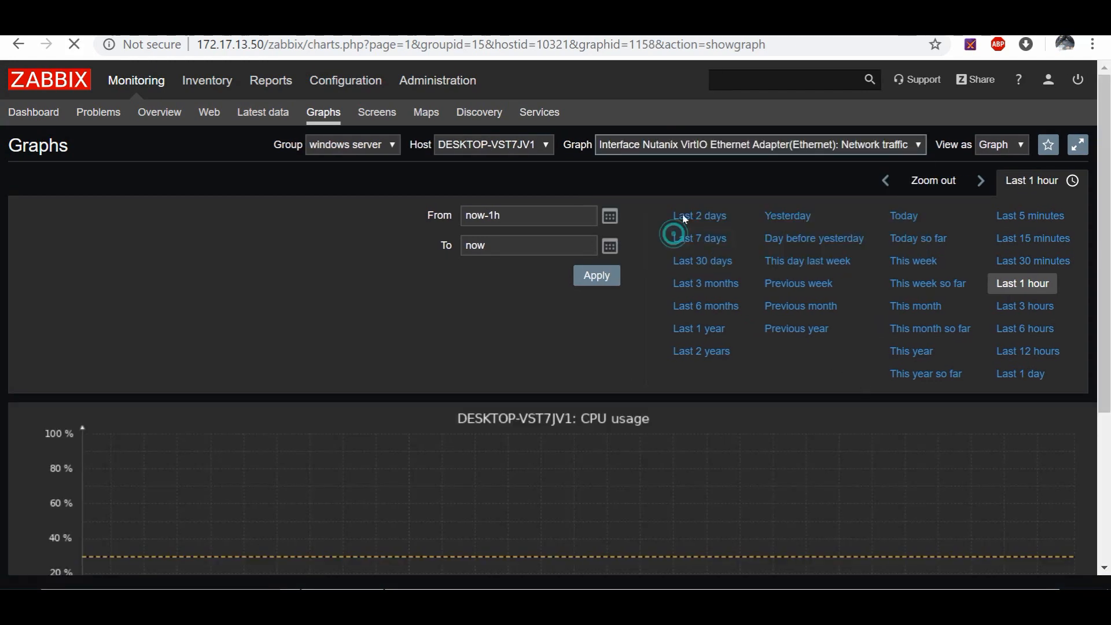
left_click(700, 146)
left_click(665, 175)
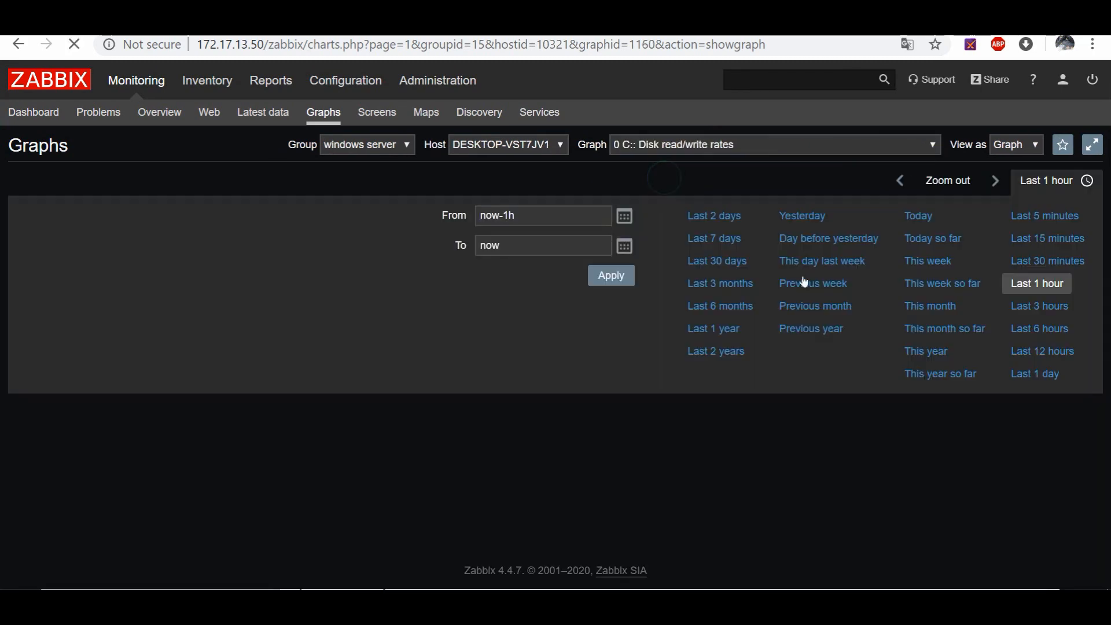
left_click(745, 148)
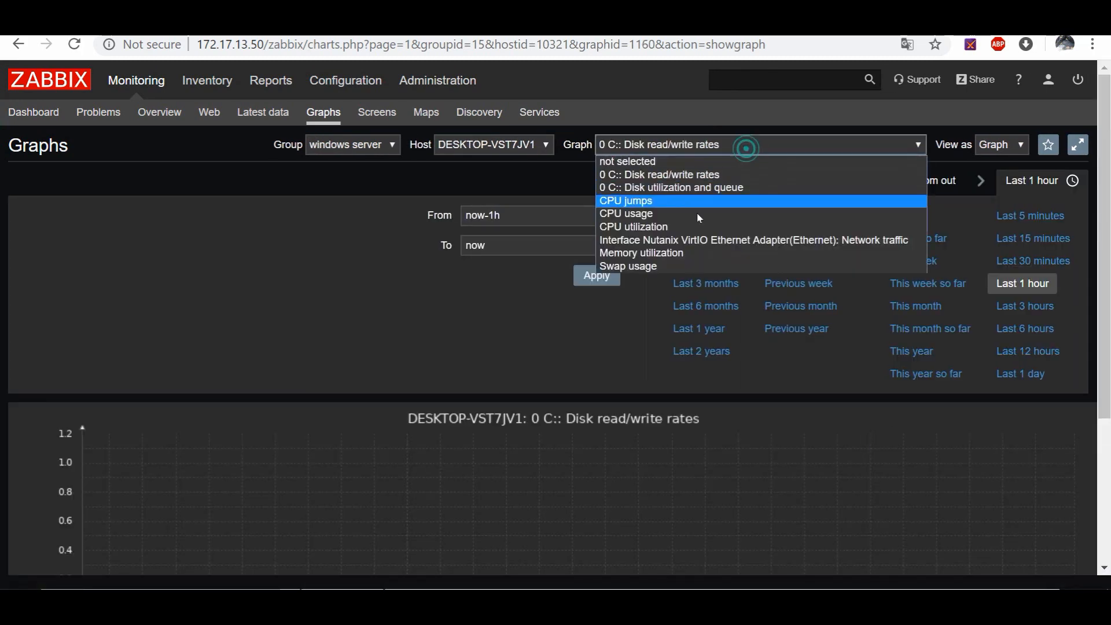
left_click(665, 250)
scroll(807, 357, "down", 3)
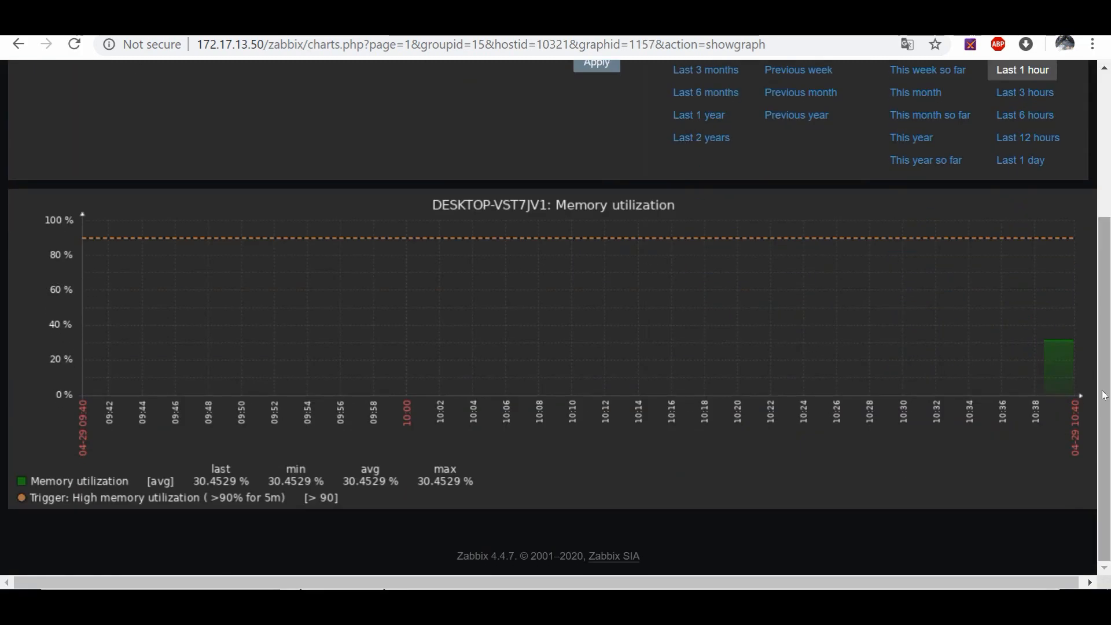
Step: Switch to Notepad and add the line "6.kita sudah bisa monitoring windows server ,seprti memory , cpu dll" to the notes
left_click(362, 606)
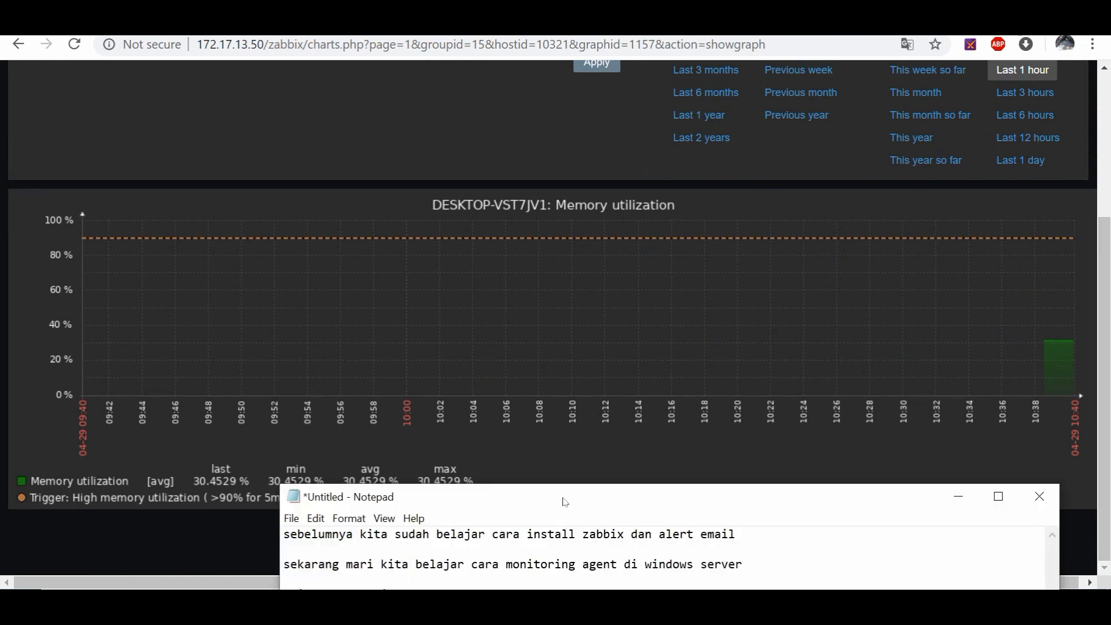
left_click_drag(564, 493, 702, 55)
left_click(937, 213)
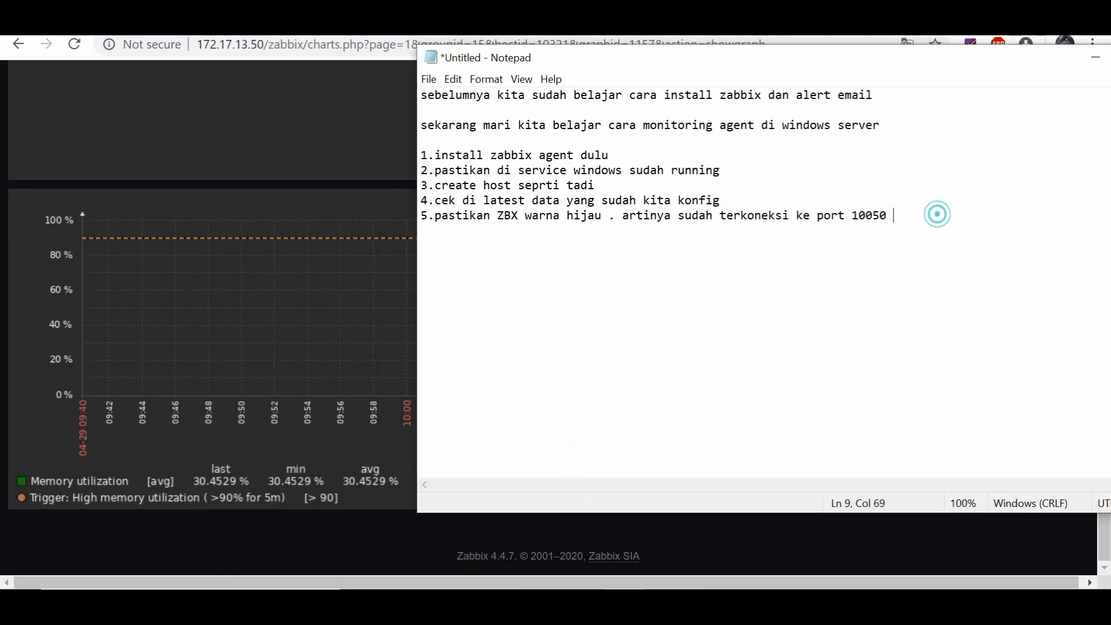
key("Return")
type("6.")
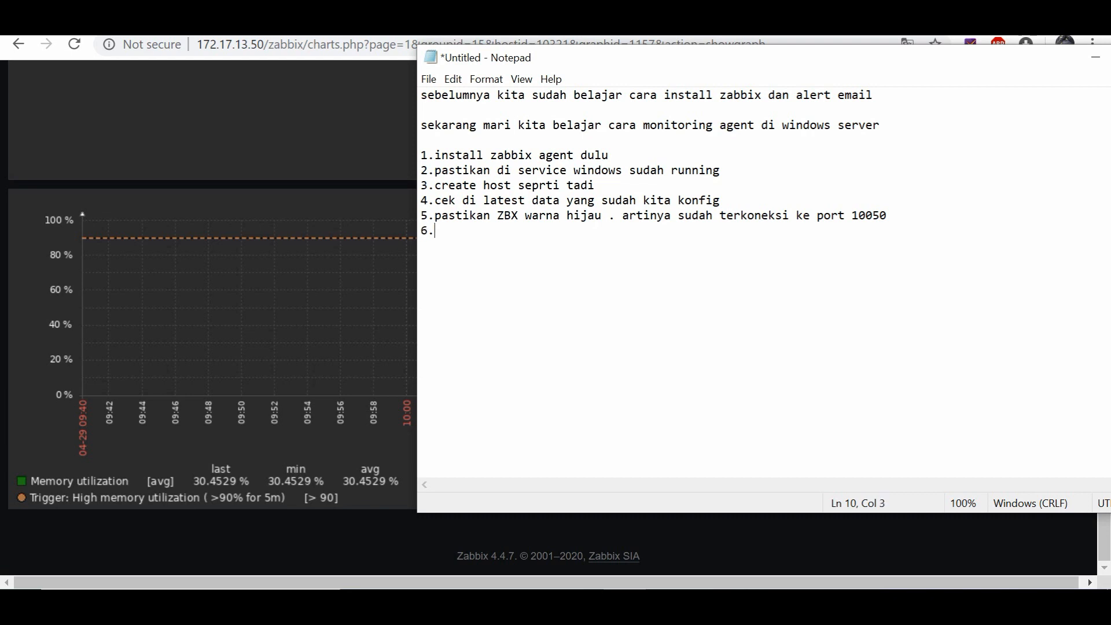
type("kita sudah bisa mon")
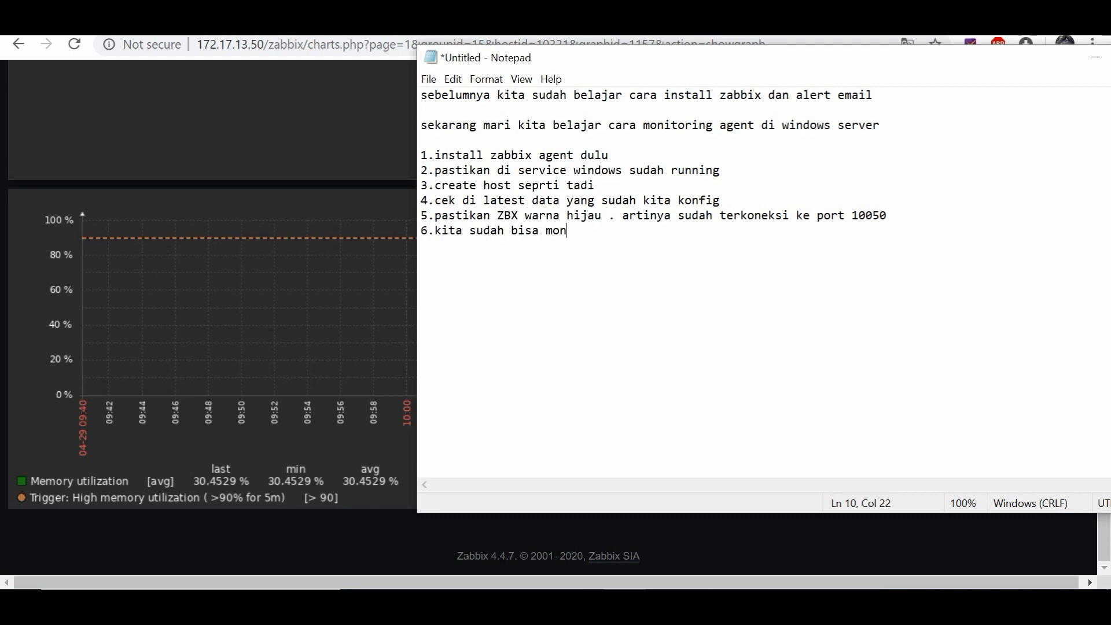
type("itoring windows server")
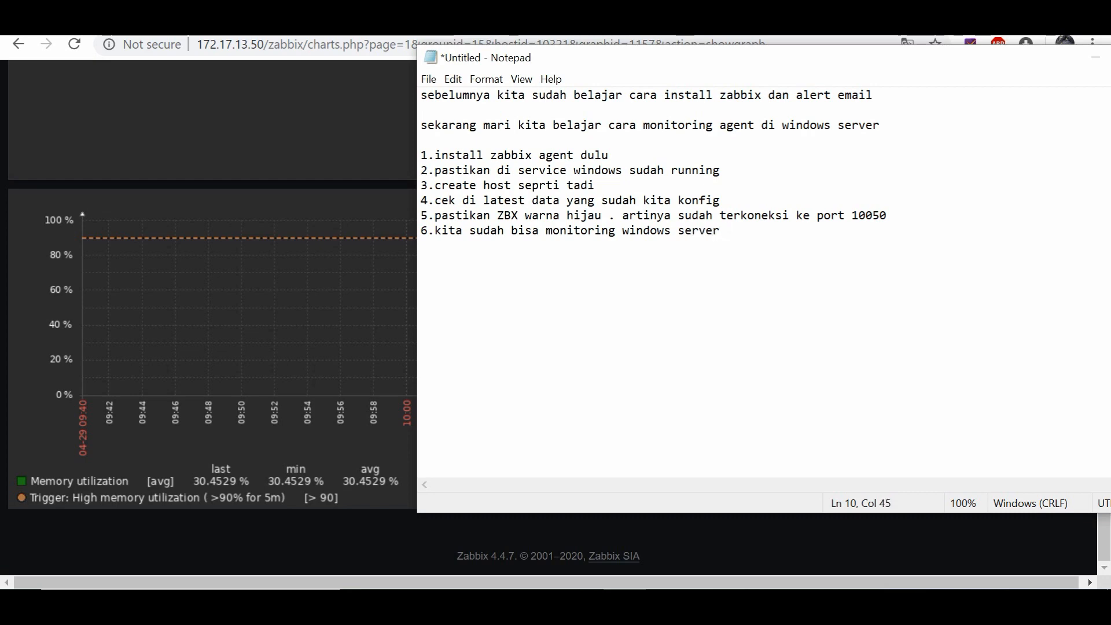
left_click_drag(704, 55, 751, 206)
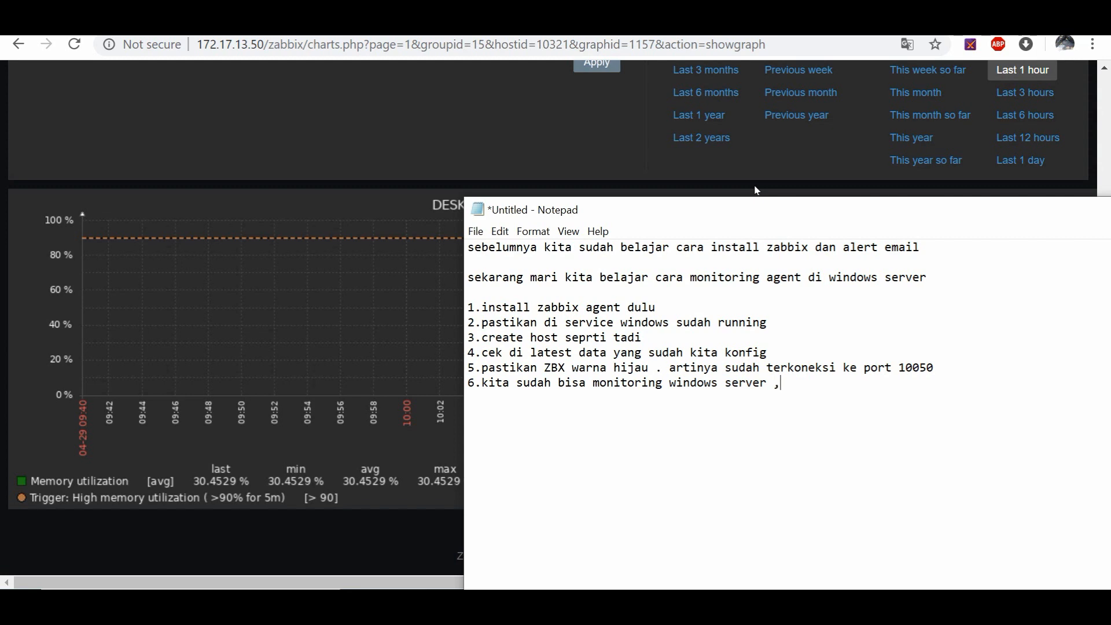
type(",seprti memory , cpu dll")
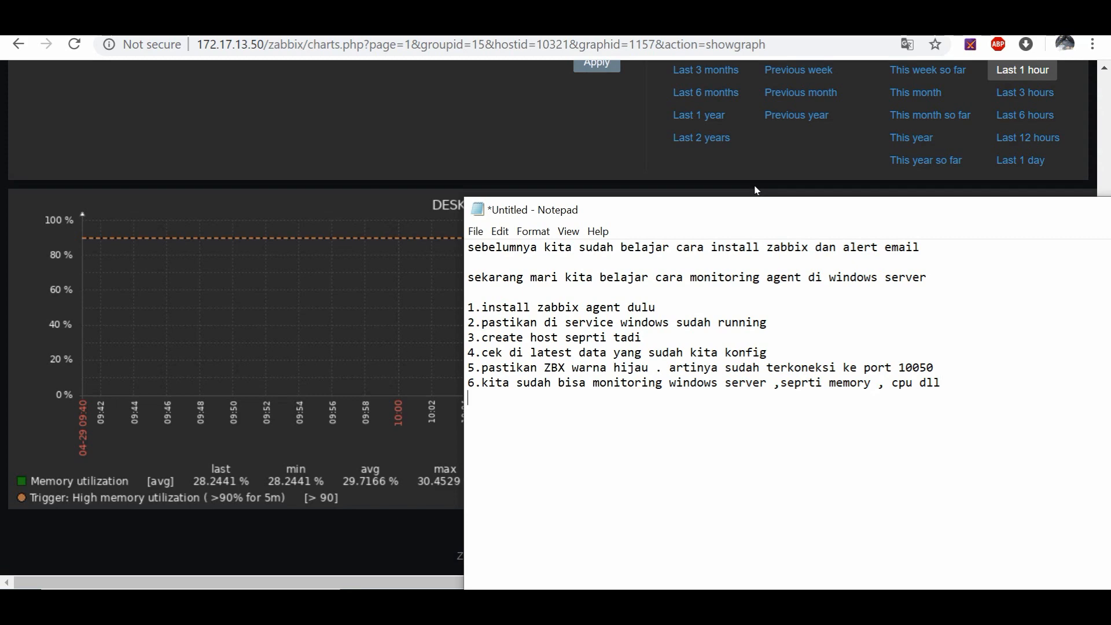
Step: Return to Zabbix and view the CPU usage graph on the Zabbix server screen
left_click(572, 129)
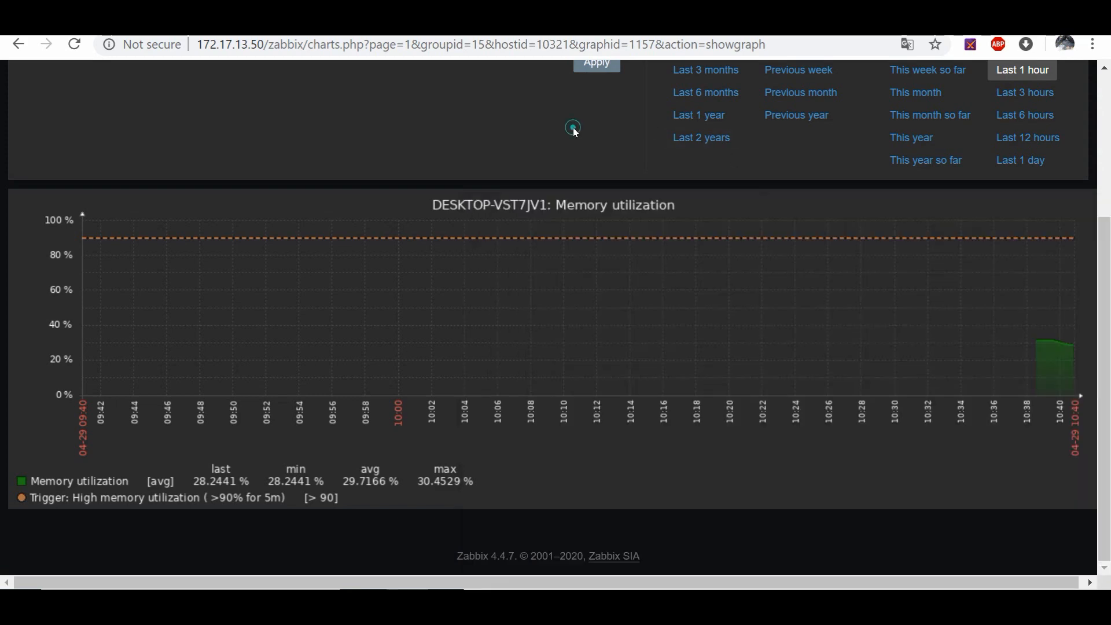
scroll(570, 129, "up", 4)
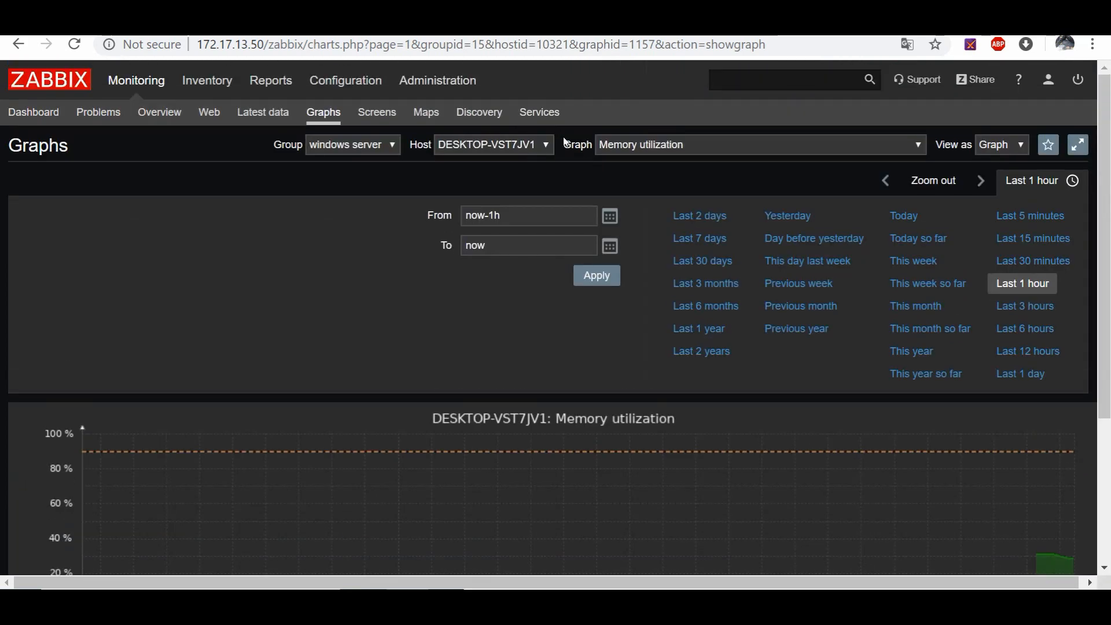
left_click(375, 112)
scroll(389, 312, "down", 3)
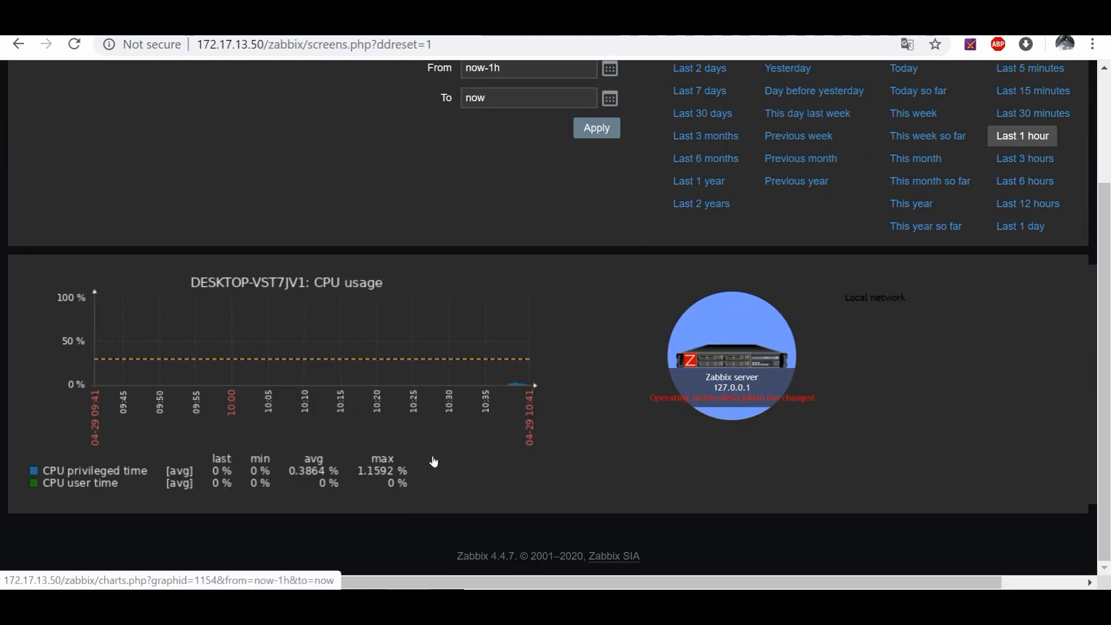
Step: Switch to Notepad and add the closing line "ok sudah done , next video monitoring agent linux server" below the numbered notes
left_click(409, 603)
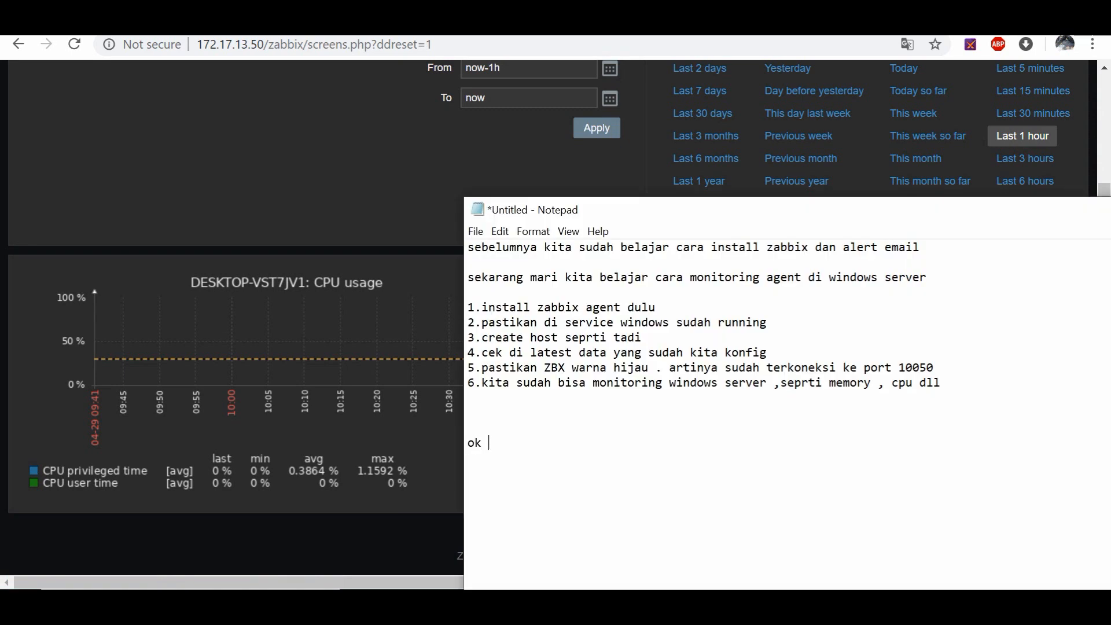
type("sudah done , next video")
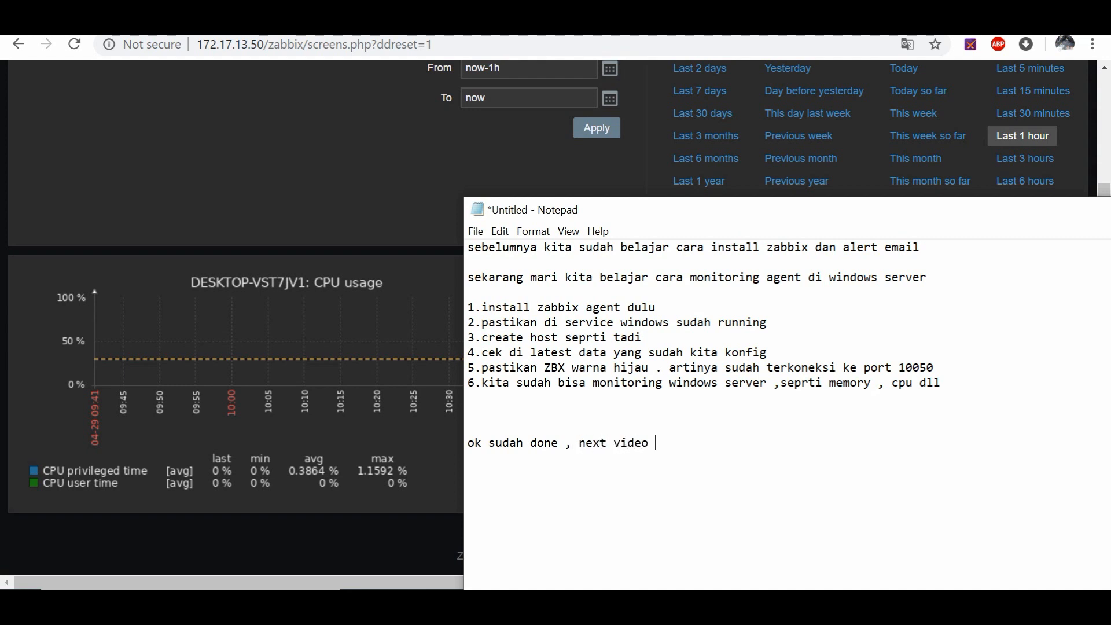
type(" monitoring agent ")
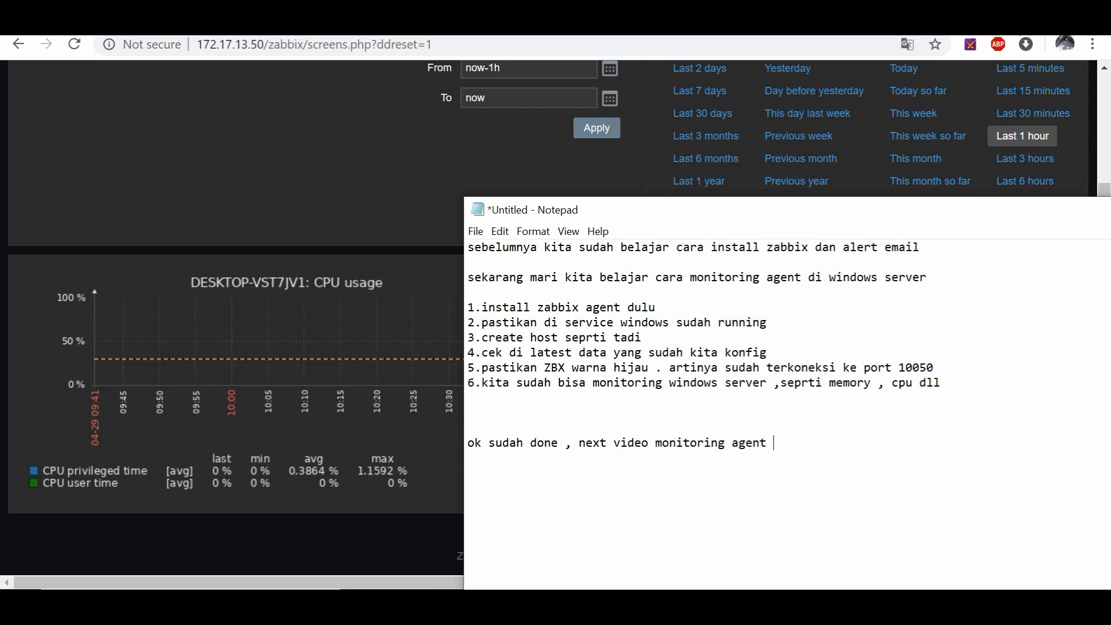
type("linux server")
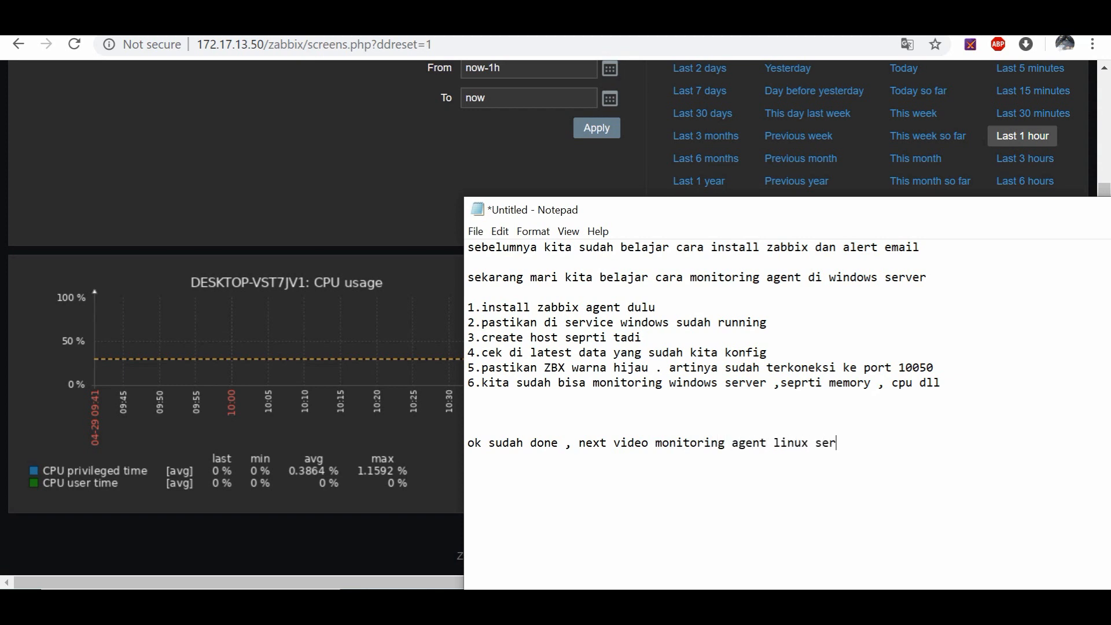